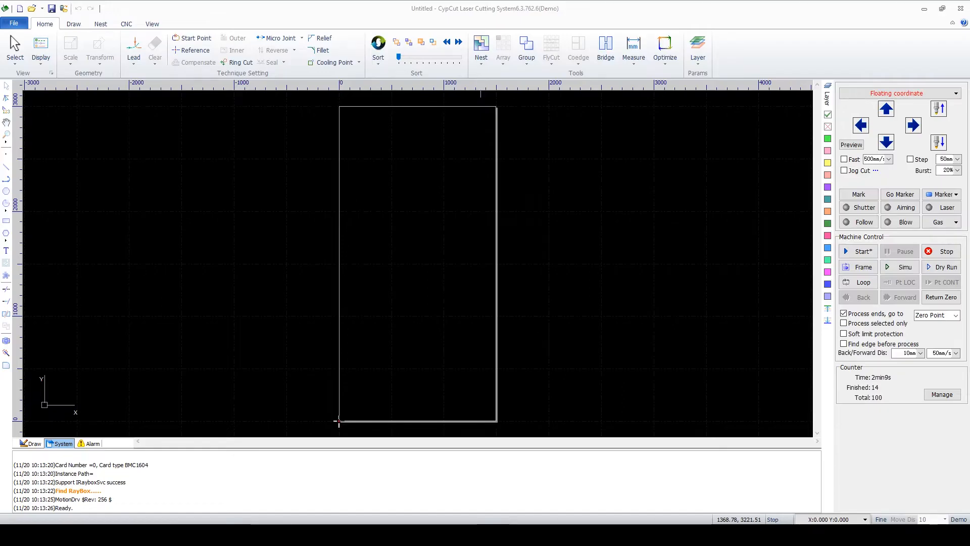
Set the sorting method to Grid Pattern
{"action": "left_click", "coordinate": [378, 61]}
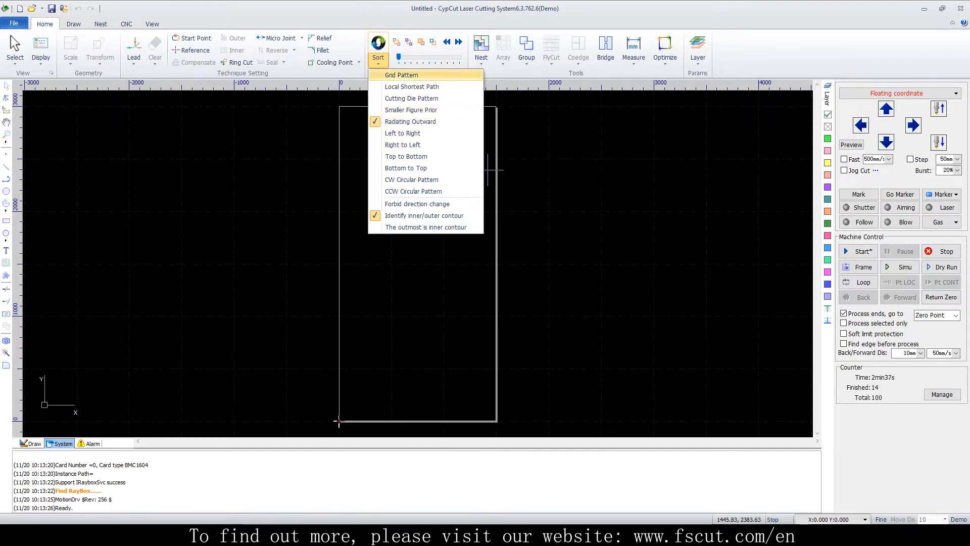
{"action": "left_click", "coordinate": [416, 76]}
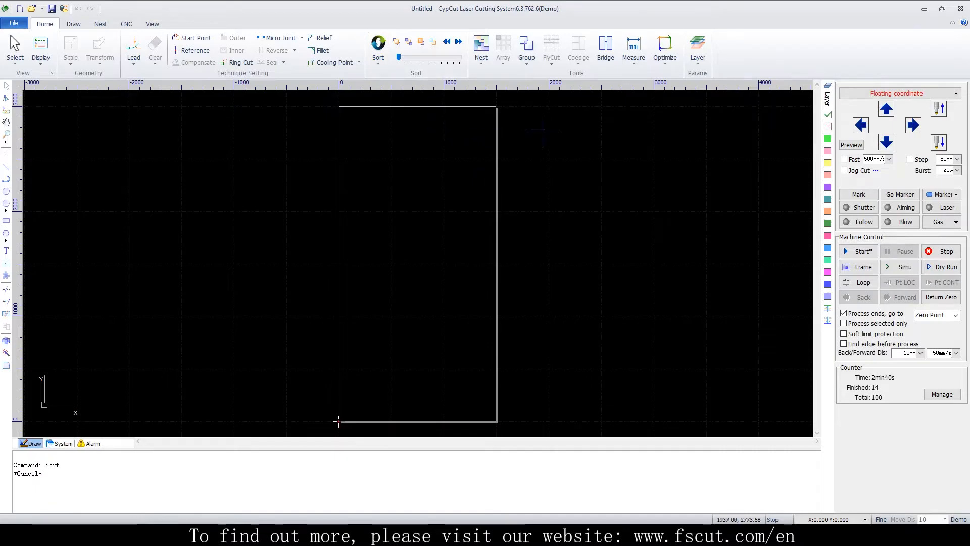
{"action": "left_click", "coordinate": [378, 58]}
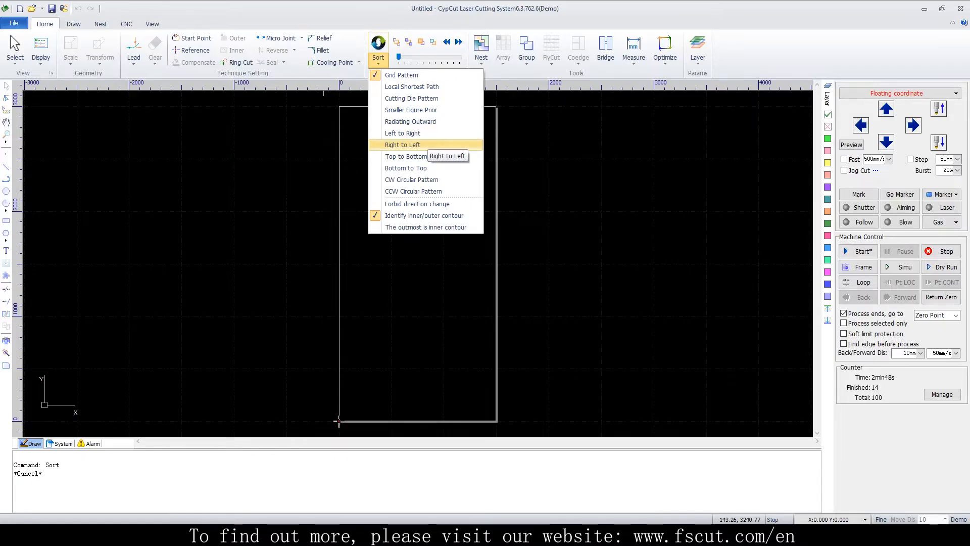
{"action": "left_click", "coordinate": [239, 107]}
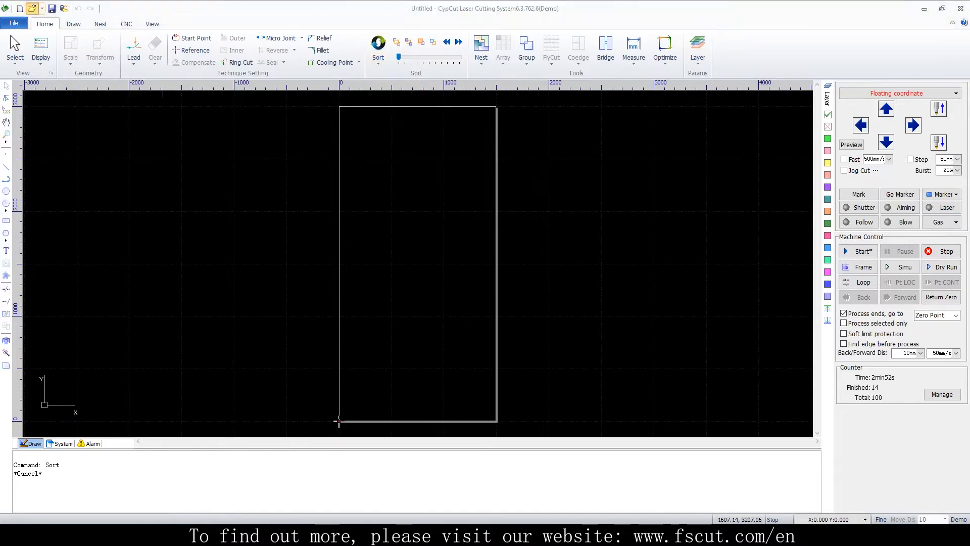
Open the drawing eg6矩形排序阵列 with the array of rectangles
{"action": "left_click", "coordinate": [32, 9]}
{"action": "left_click", "coordinate": [339, 238]}
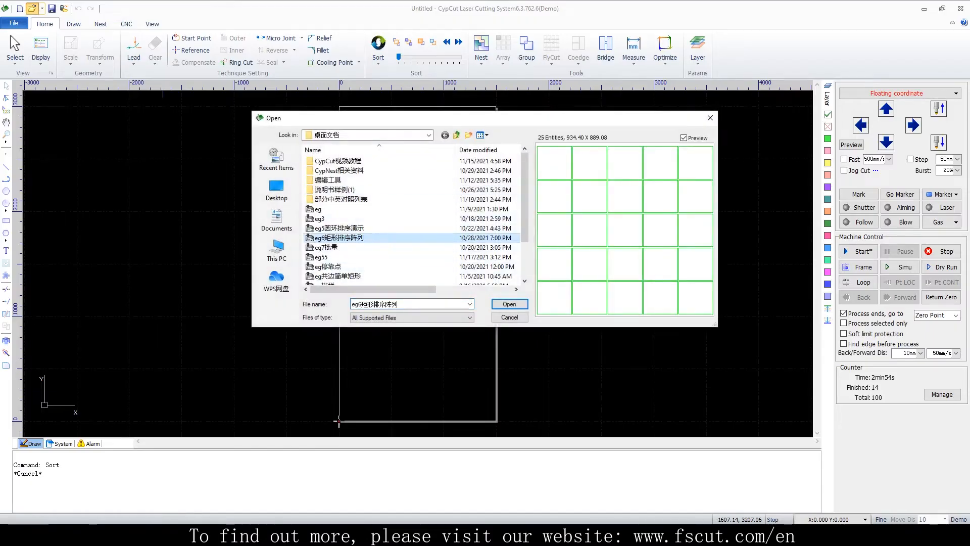
{"action": "left_click", "coordinate": [509, 304]}
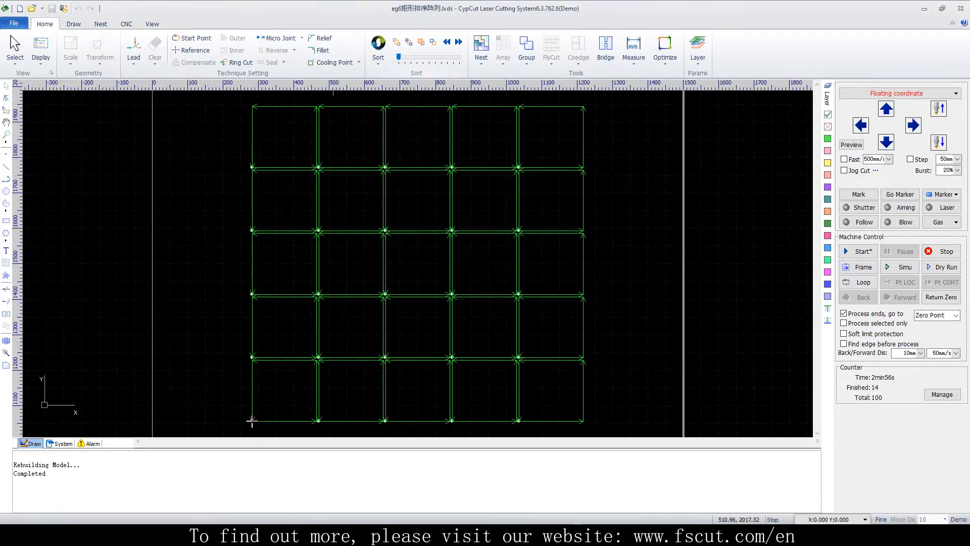
Sort the rectangle array Left to Right and preview its cutting sequence
{"action": "left_click", "coordinate": [378, 58]}
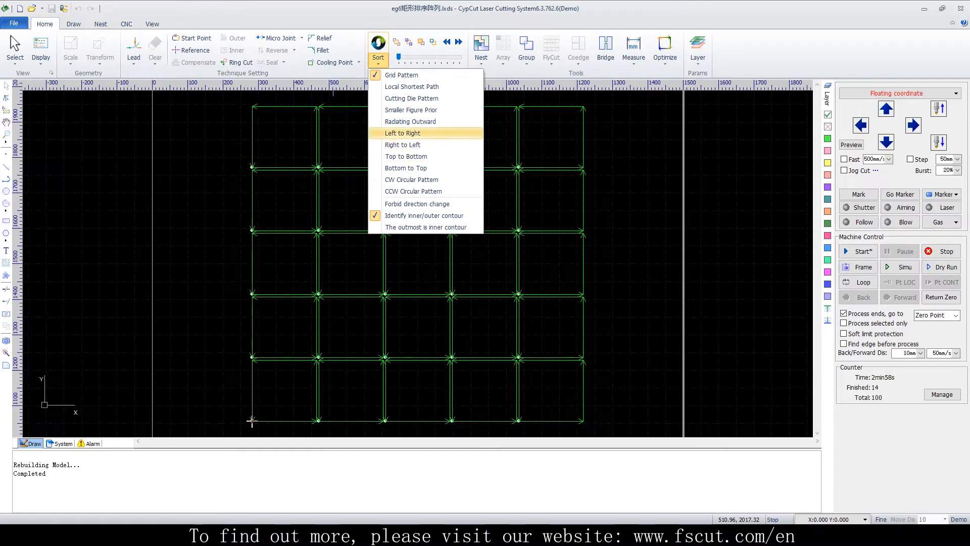
{"action": "left_click", "coordinate": [405, 133]}
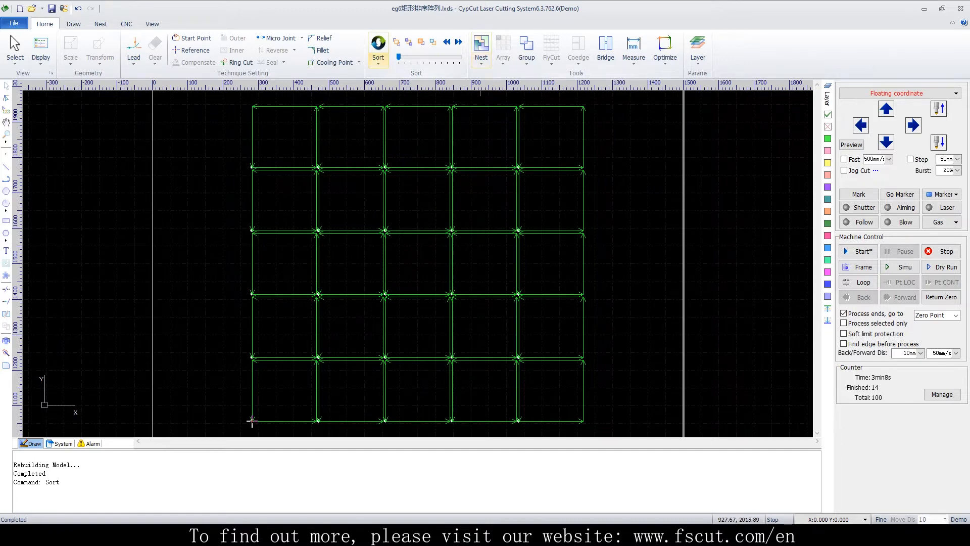
{"action": "left_click", "coordinate": [378, 56]}
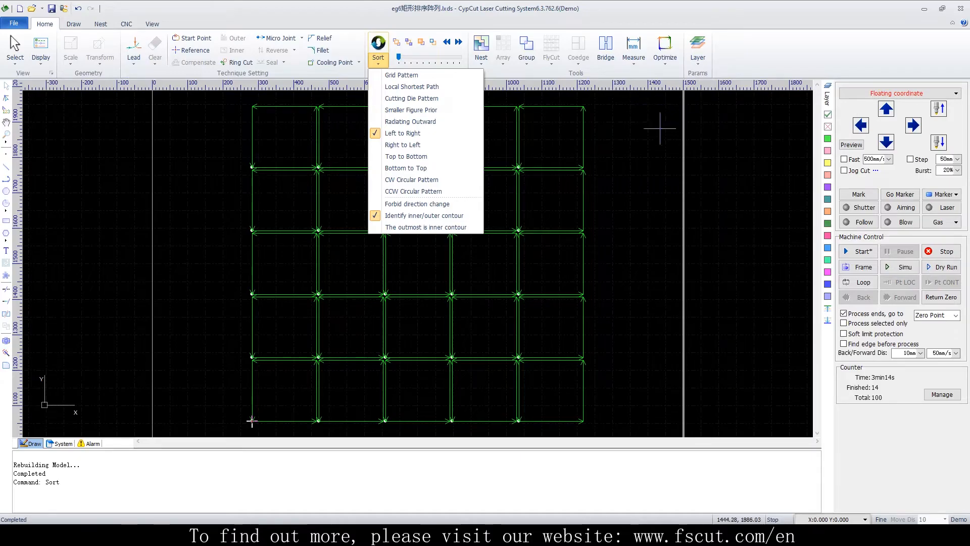
{"action": "left_click", "coordinate": [596, 114]}
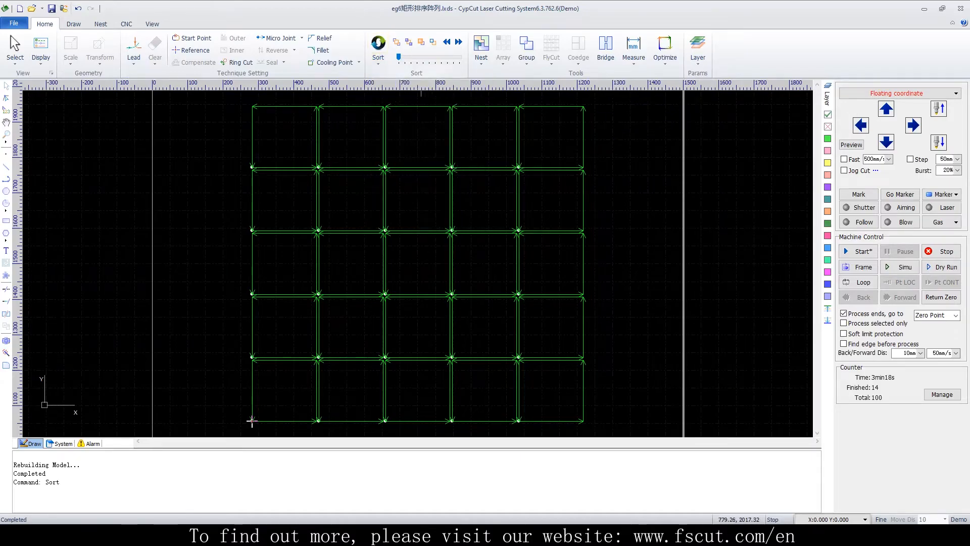
{"action": "left_click_drag", "start_coordinate": [398, 58], "coordinate": [413, 56]}
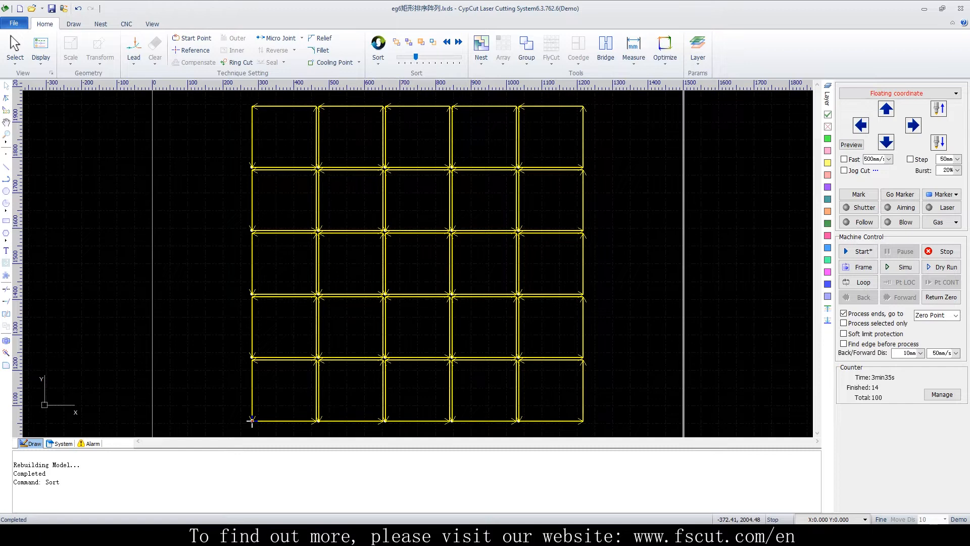
Open the drawing eg5圆环排序演示, discarding the changes to the rectangle array file
{"action": "left_click", "coordinate": [31, 8]}
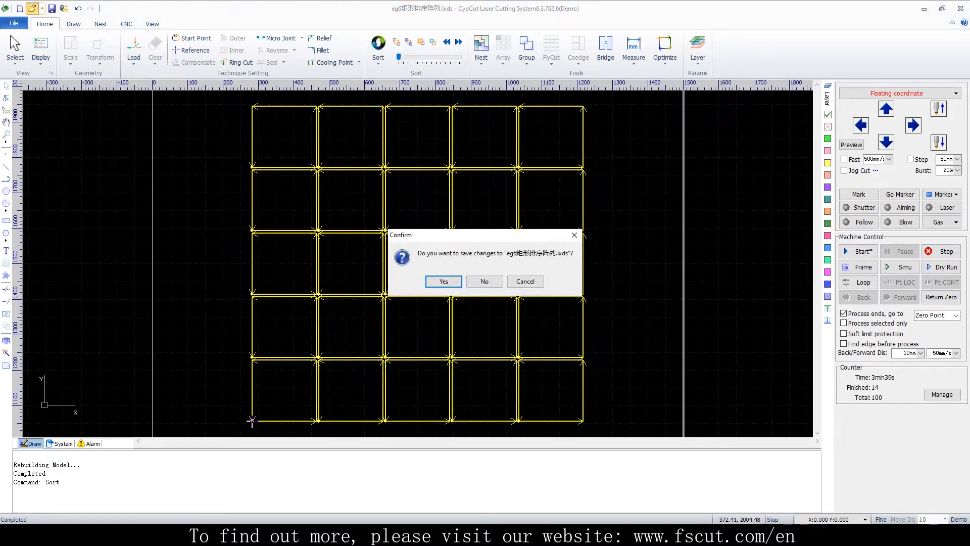
{"action": "left_click", "coordinate": [484, 281]}
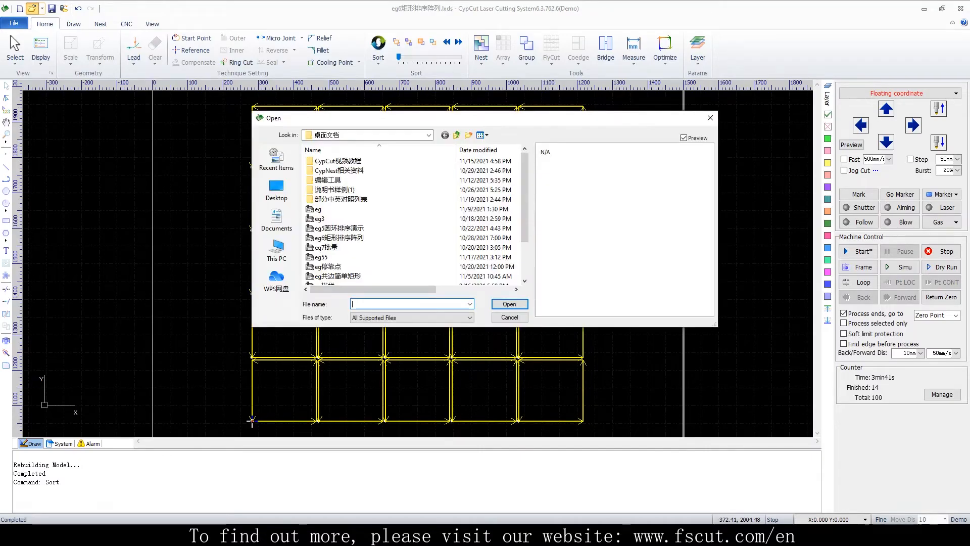
{"action": "left_click", "coordinate": [339, 228]}
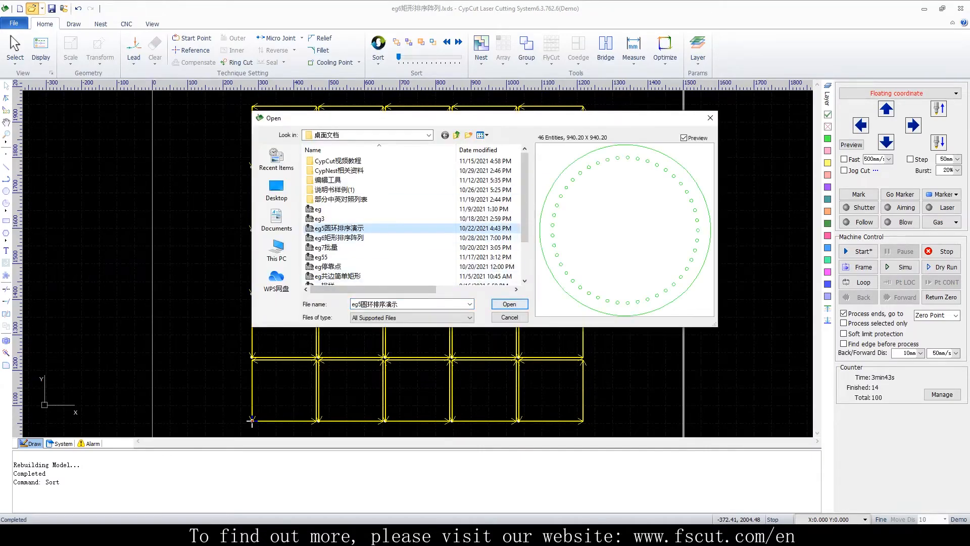
{"action": "left_click", "coordinate": [509, 303]}
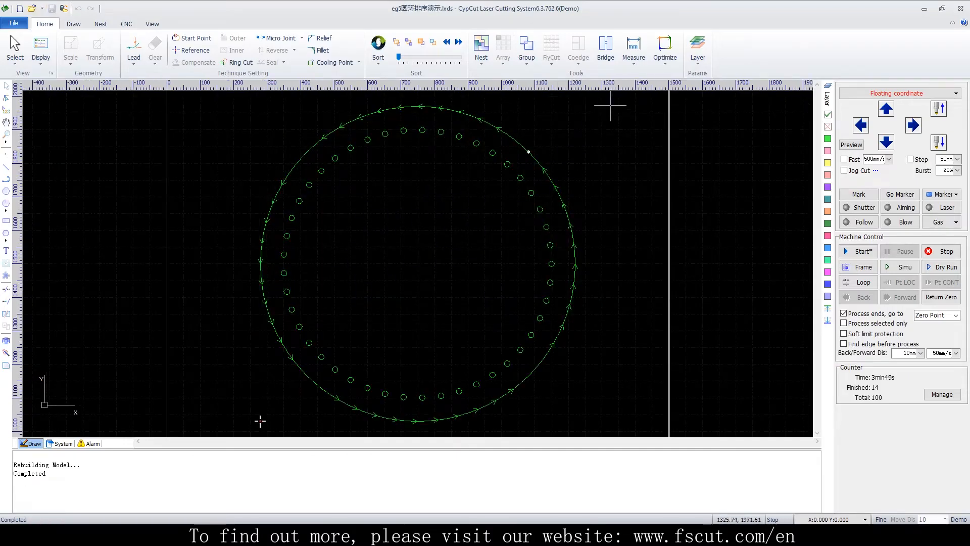
Sort the ring of circles Left to Right and preview the resulting cutting order
{"action": "left_click", "coordinate": [378, 60]}
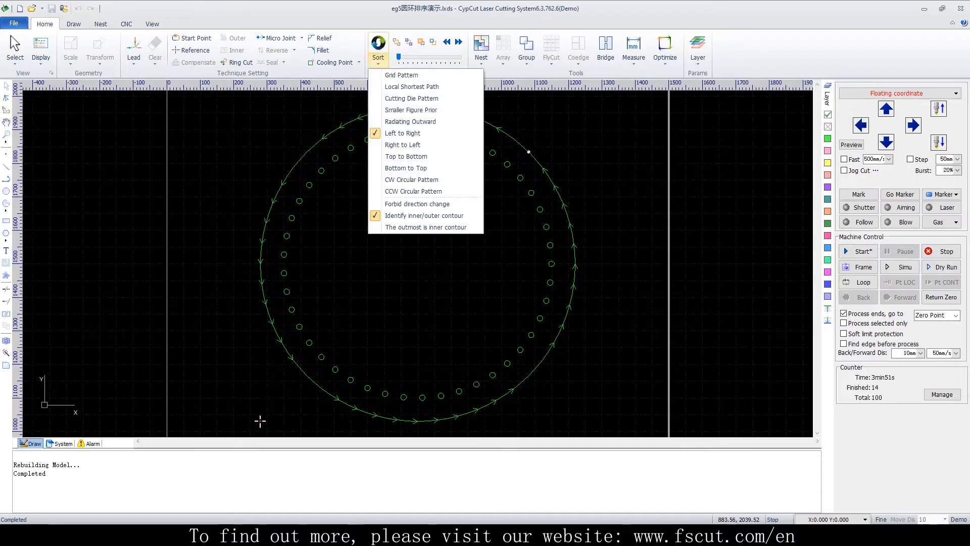
{"action": "left_click", "coordinate": [403, 133]}
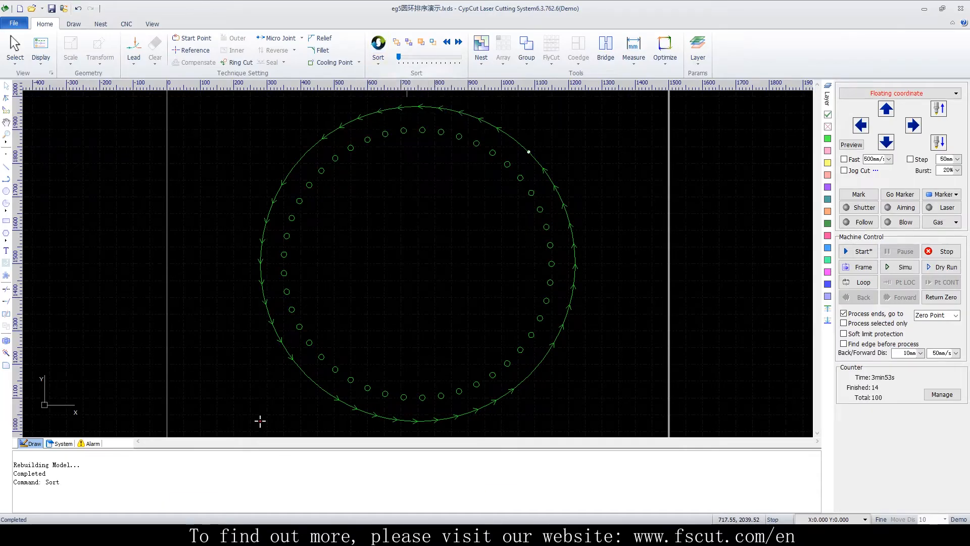
{"action": "left_click_drag", "start_coordinate": [399, 57], "coordinate": [459, 56]}
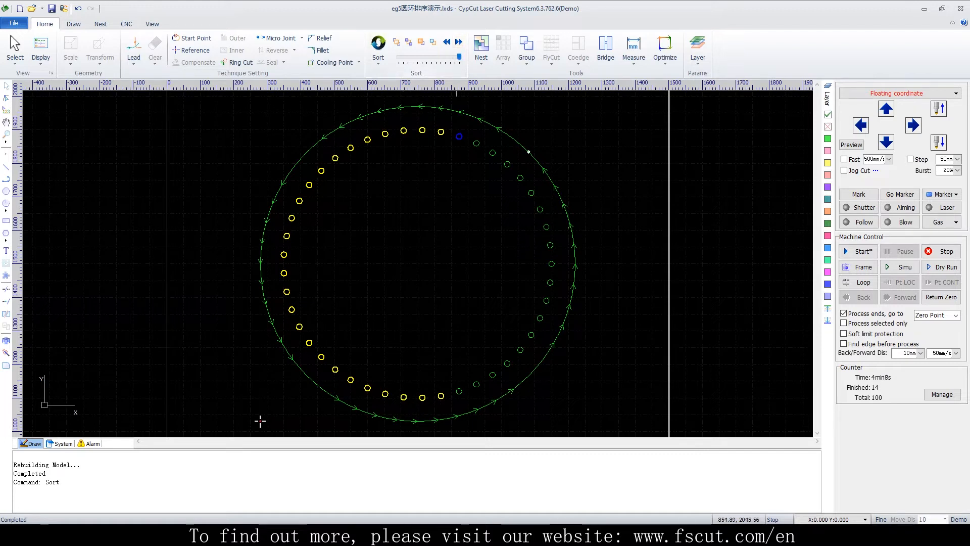
Sort the ring drawing by Radiating Outward and enable the option The outmost is inner contour
{"action": "left_click", "coordinate": [378, 59]}
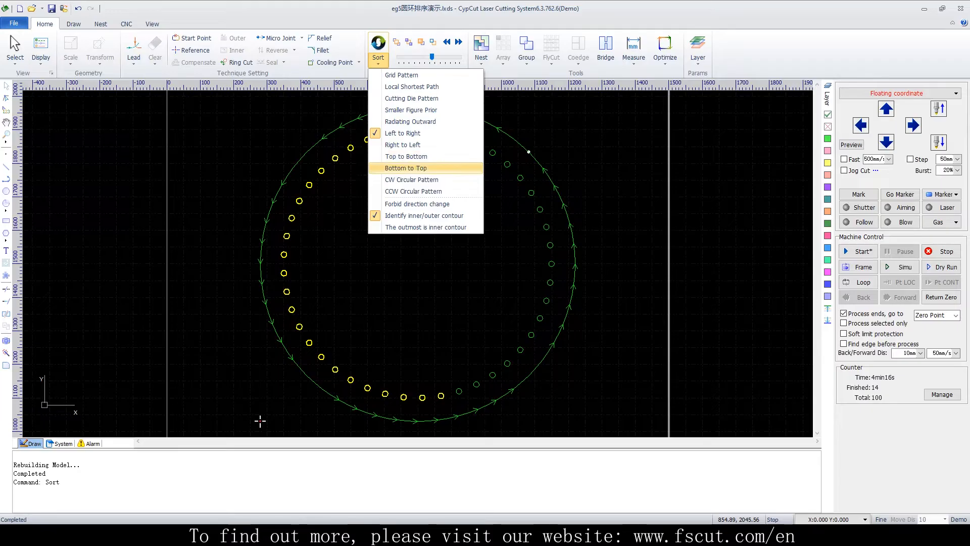
{"action": "left_click", "coordinate": [409, 121]}
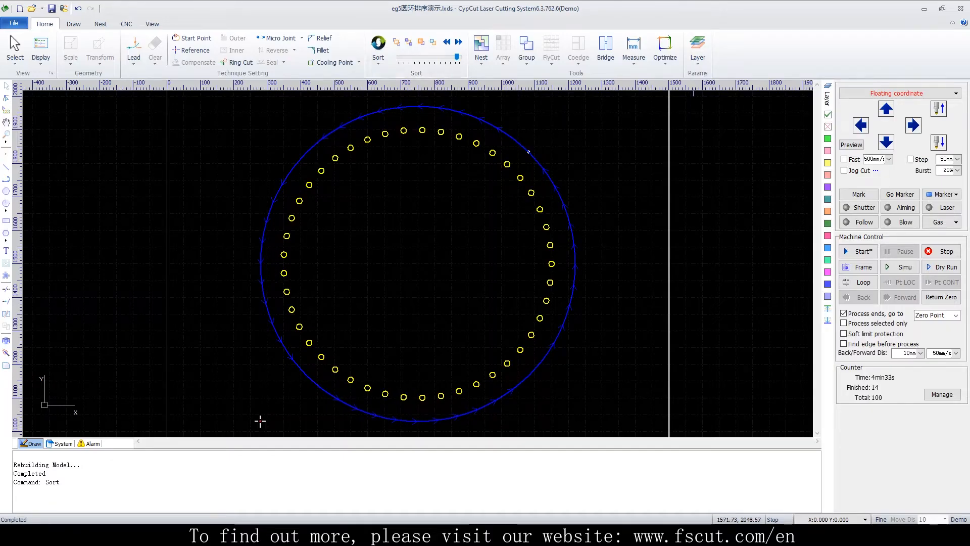
{"action": "left_click", "coordinate": [378, 60]}
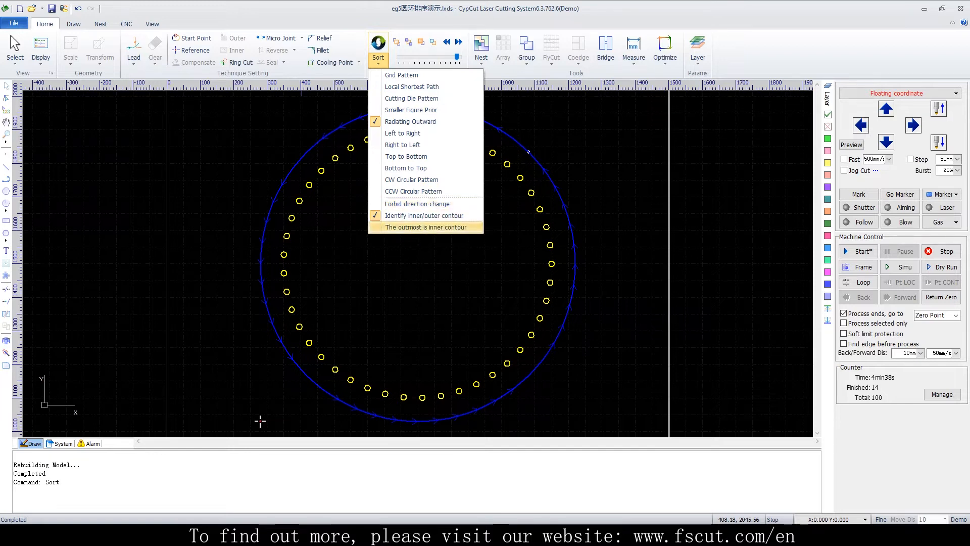
{"action": "left_click", "coordinate": [426, 226]}
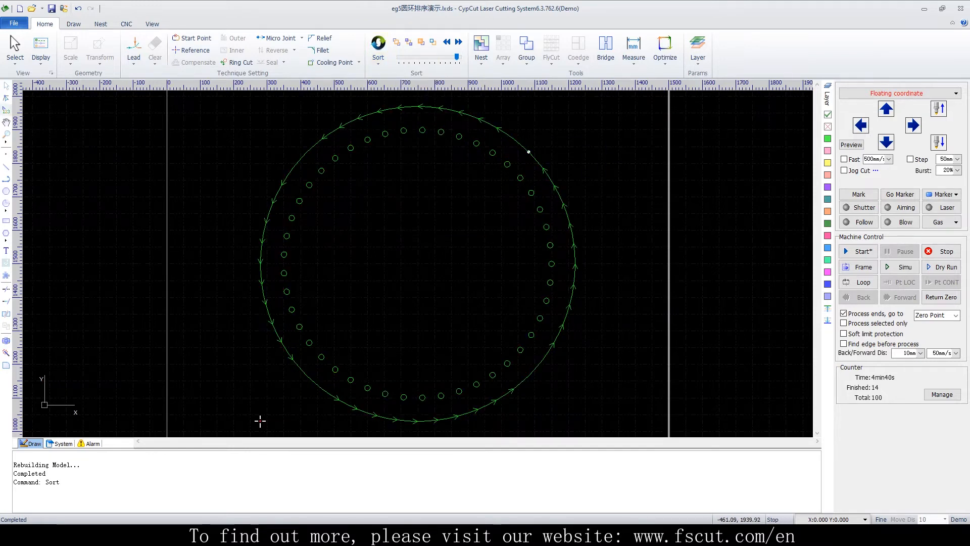
Show the sequence numbers on the figures of the ring drawing for a close-up check
{"action": "left_click", "coordinate": [41, 51]}
{"action": "left_click", "coordinate": [75, 98]}
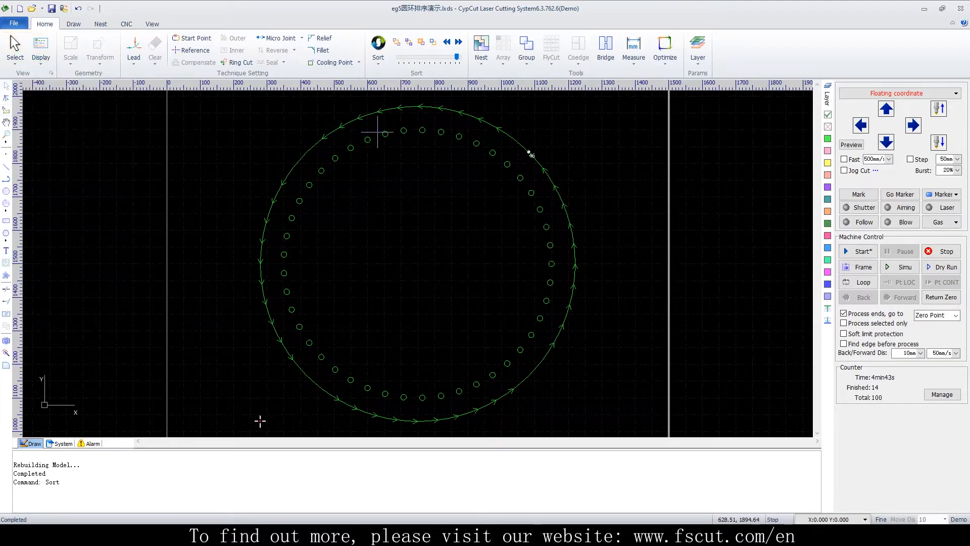
{"action": "scroll", "coordinate": [530, 182], "scroll_direction": "up", "scroll_amount": 5}
{"action": "scroll", "coordinate": [529, 182], "scroll_direction": "up", "scroll_amount": 5}
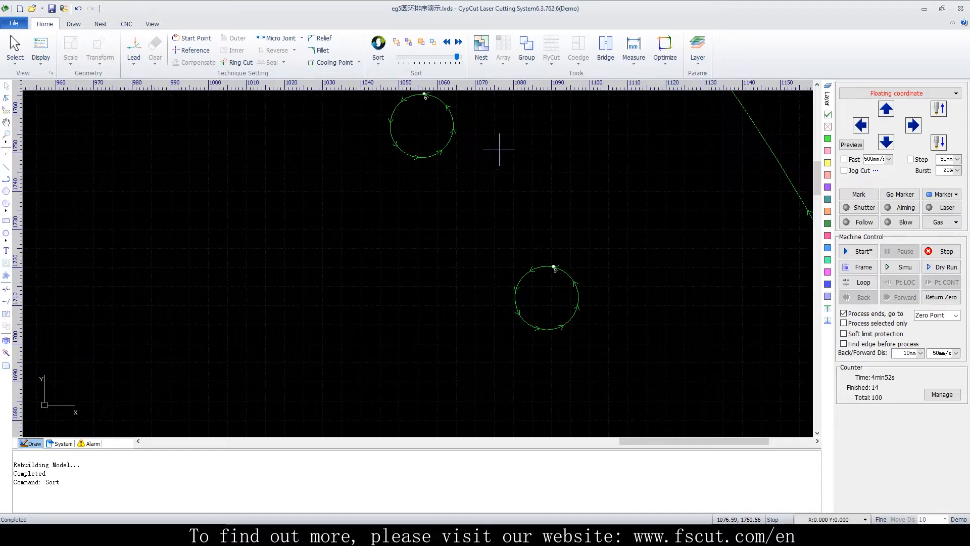
Make one small circle of the ring first in the cutting sequence, and then move it to last
{"action": "left_click_drag", "start_coordinate": [623, 261], "coordinate": [491, 335]}
{"action": "left_click", "coordinate": [397, 42]}
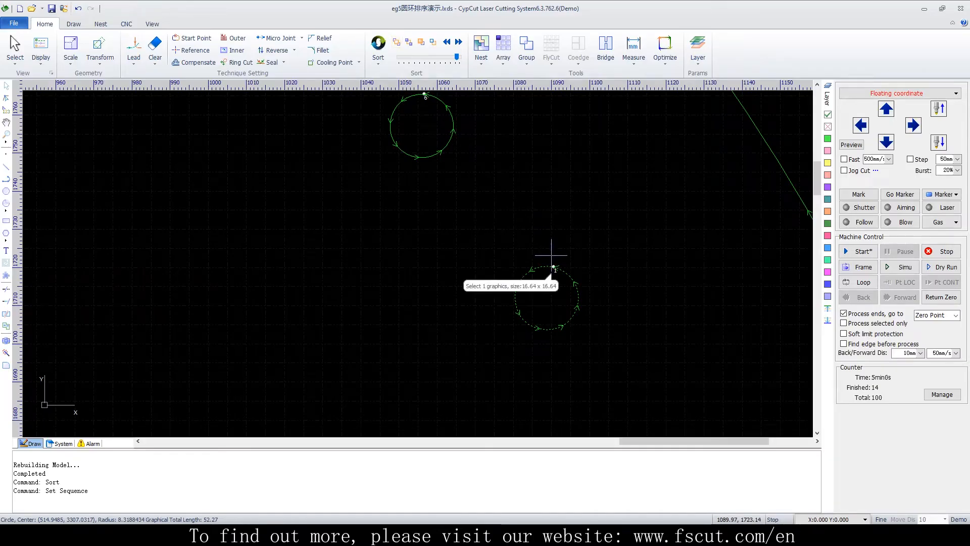
{"action": "left_click", "coordinate": [408, 42]}
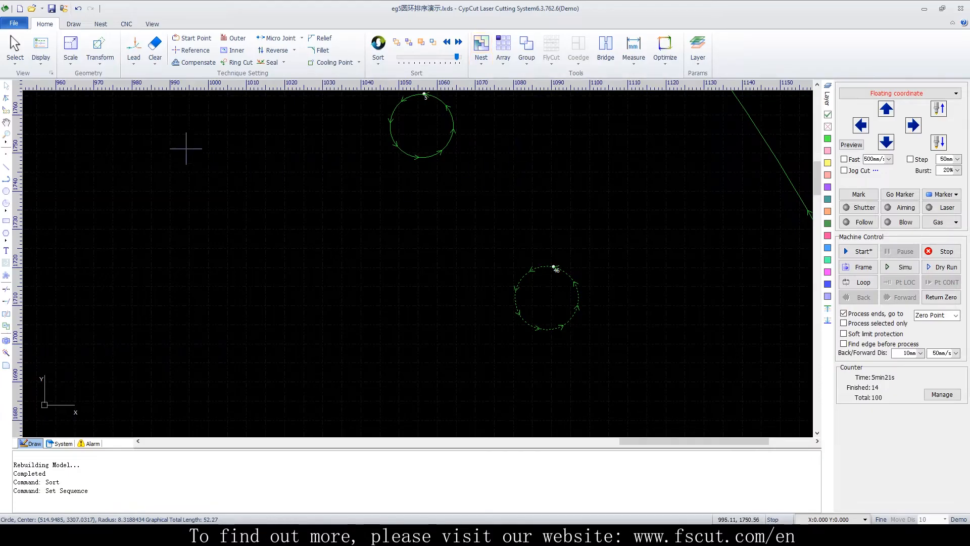
Open the nesting example eg排样 with the circle and the polygon, discarding the changes to the ring drawing
{"action": "left_click", "coordinate": [32, 8]}
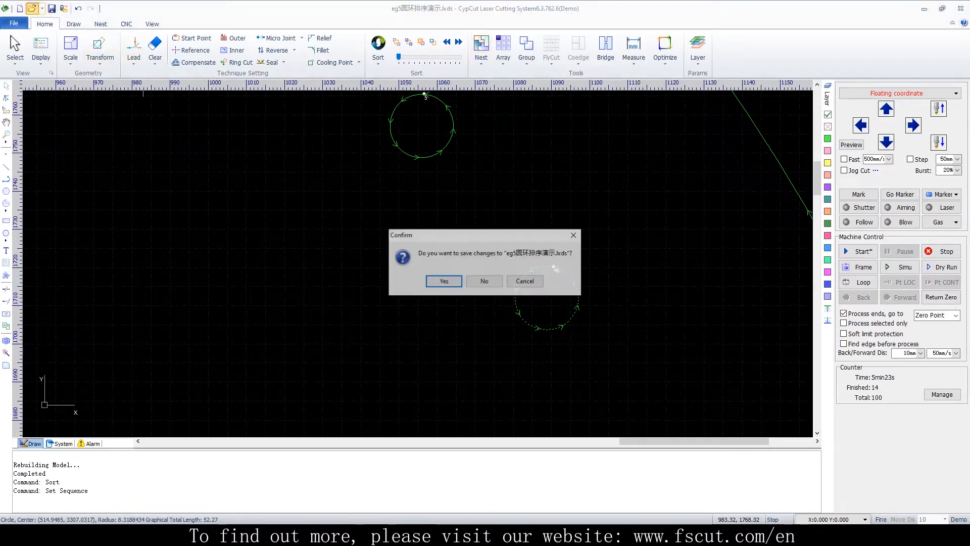
{"action": "left_click", "coordinate": [484, 280]}
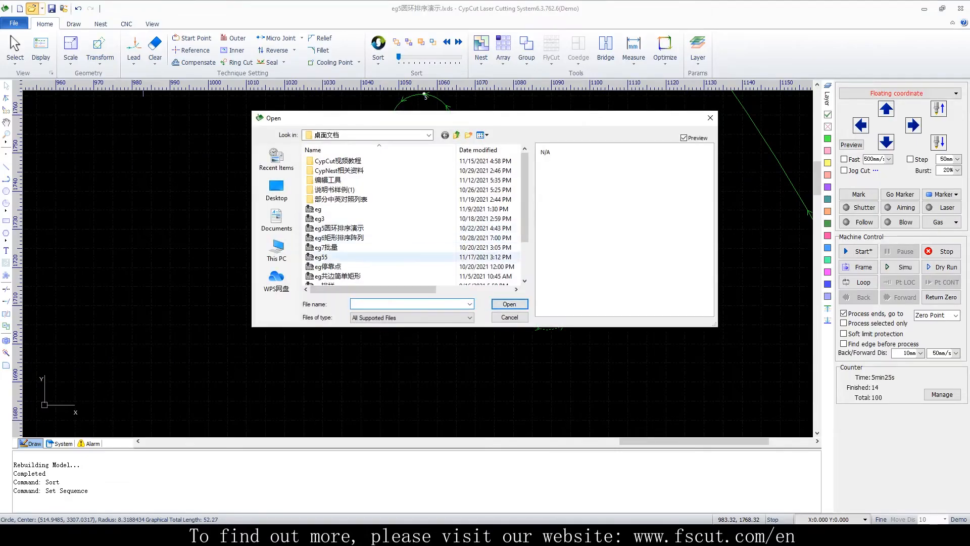
{"action": "scroll", "coordinate": [329, 257], "scroll_direction": "down", "scroll_amount": 1}
{"action": "left_click", "coordinate": [324, 257]}
{"action": "left_click", "coordinate": [509, 304]}
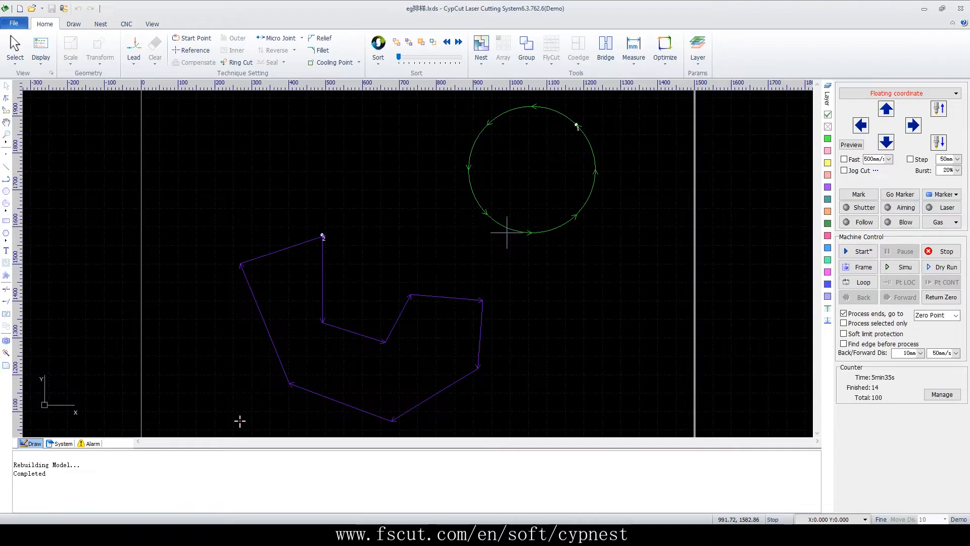
Add the circle and the polygon to the part list with a part count of 50 and dismiss the CypNest advertisement
{"action": "left_click_drag", "start_coordinate": [612, 133], "coordinate": [381, 398]}
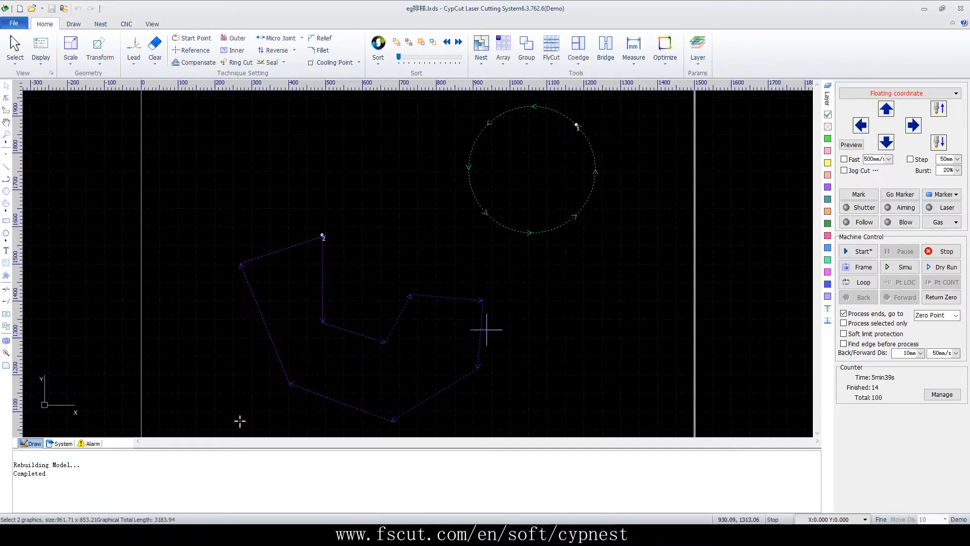
{"action": "right_click", "coordinate": [544, 201]}
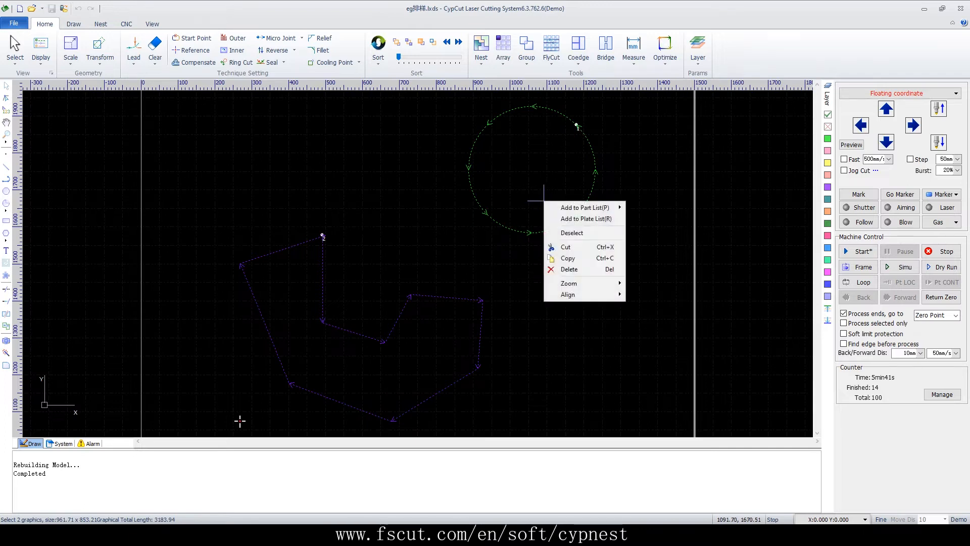
{"action": "mouse_move", "coordinate": [546, 203]}
{"action": "mouse_move", "coordinate": [585, 208]}
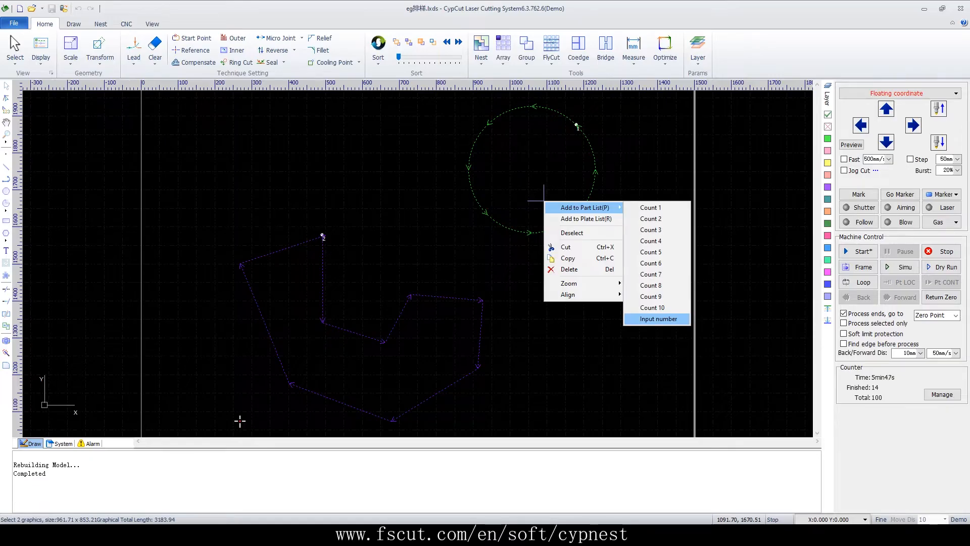
{"action": "left_click", "coordinate": [658, 318]}
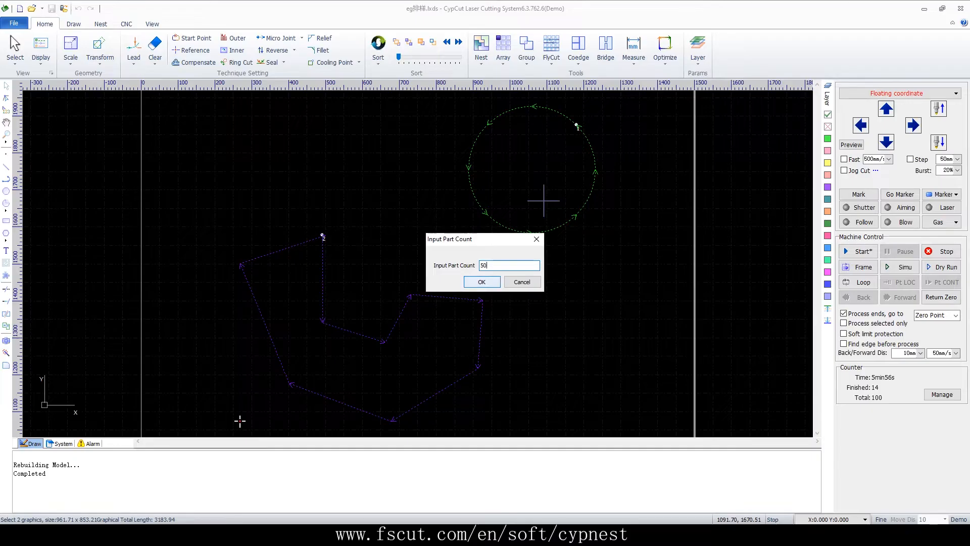
{"action": "key", "text": "Return"}
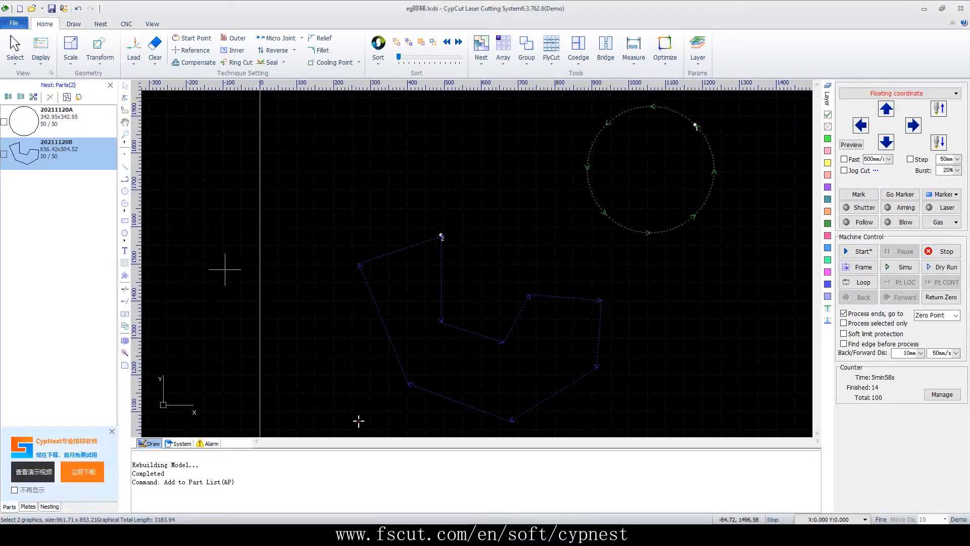
{"action": "left_click", "coordinate": [112, 431]}
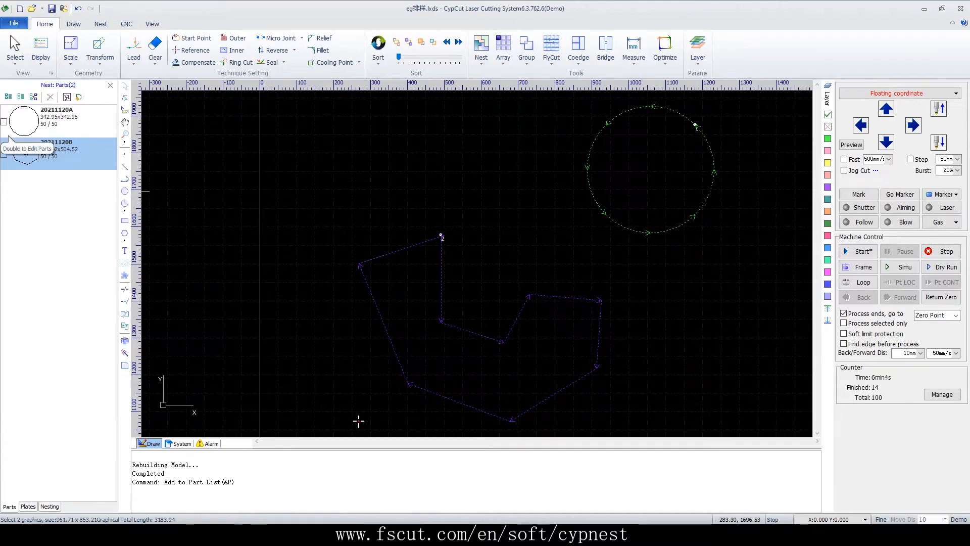
Auto-nest the circle and polygon parts on standard 2400 x 1200 mm plates with the Array strategy, and open Nest result1
{"action": "left_click", "coordinate": [4, 122]}
{"action": "left_click", "coordinate": [4, 155]}
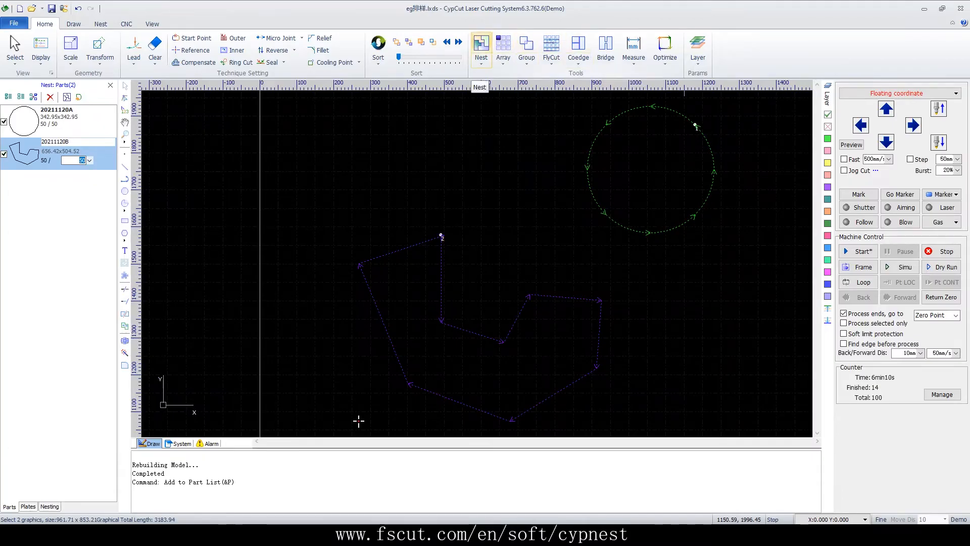
{"action": "left_click", "coordinate": [481, 50]}
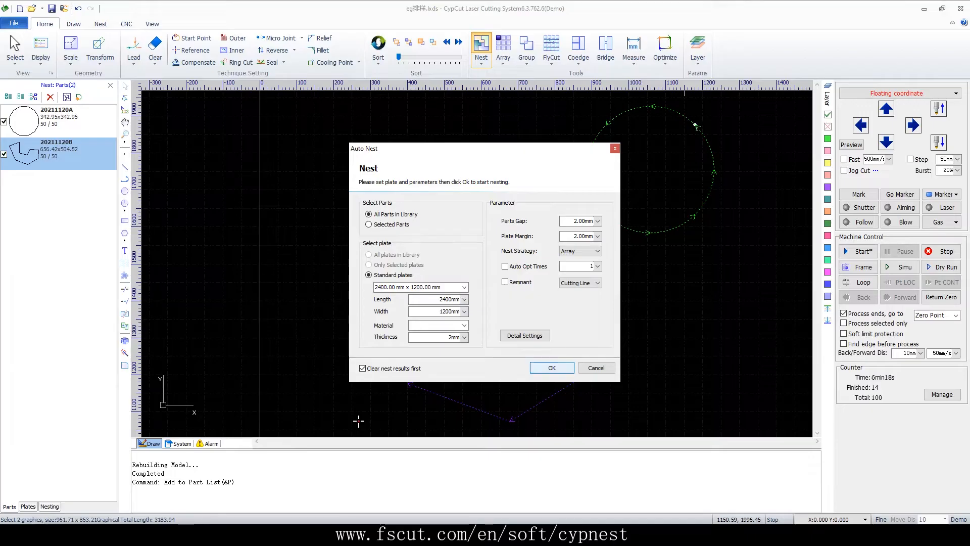
{"action": "key", "text": "Return"}
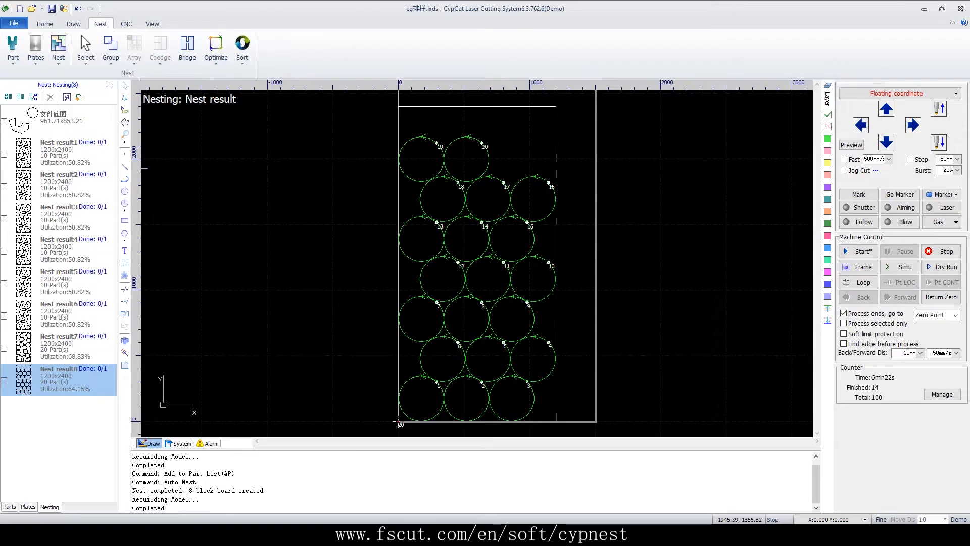
{"action": "left_click", "coordinate": [64, 154]}
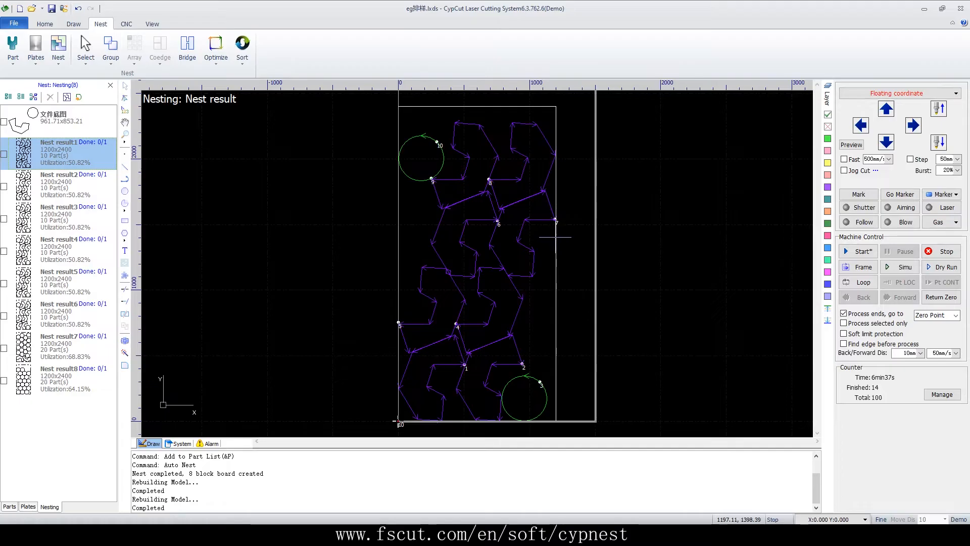
{"action": "mouse_move", "coordinate": [556, 237]}
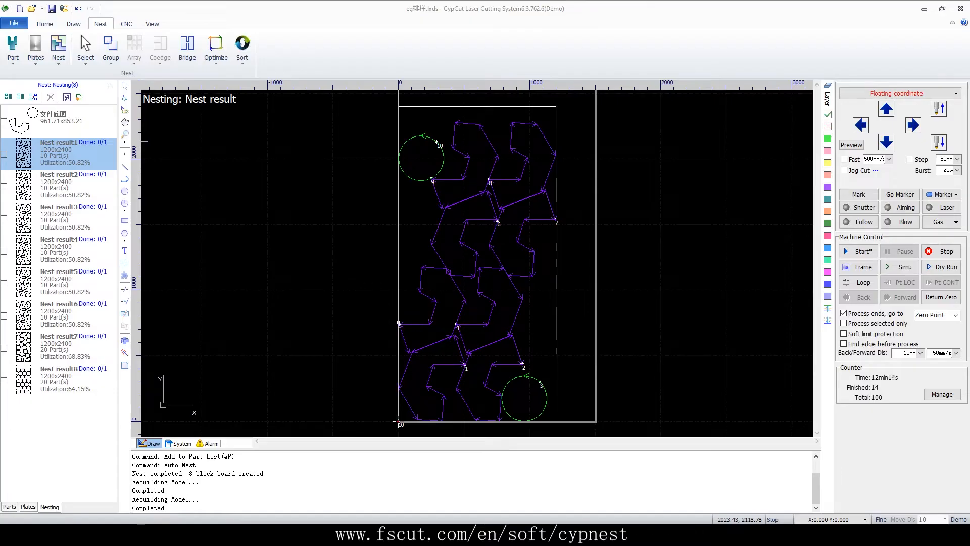
Create a new blank drawing without saving the changes to eg排样, and hide the nesting list
{"action": "left_click", "coordinate": [20, 8]}
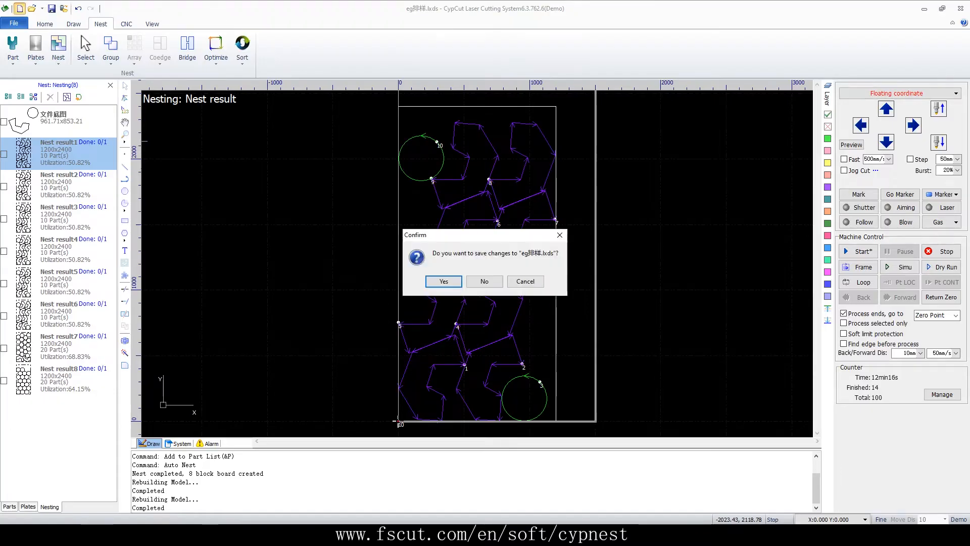
{"action": "left_click", "coordinate": [484, 281]}
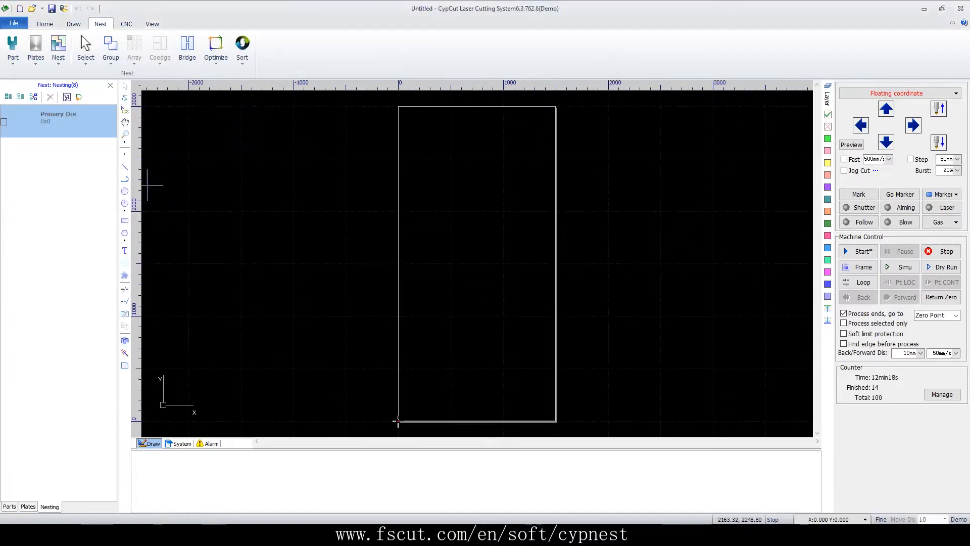
{"action": "left_click", "coordinate": [110, 85]}
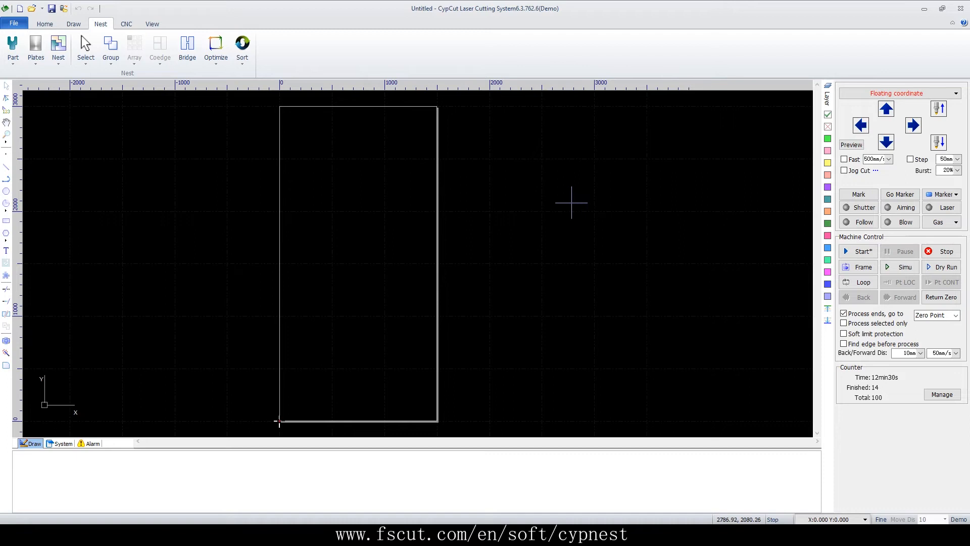
Draw a rectangle about 57 mm wide and 47 mm high inside the plate outline
{"action": "scroll", "coordinate": [381, 232], "scroll_direction": "up", "scroll_amount": 5}
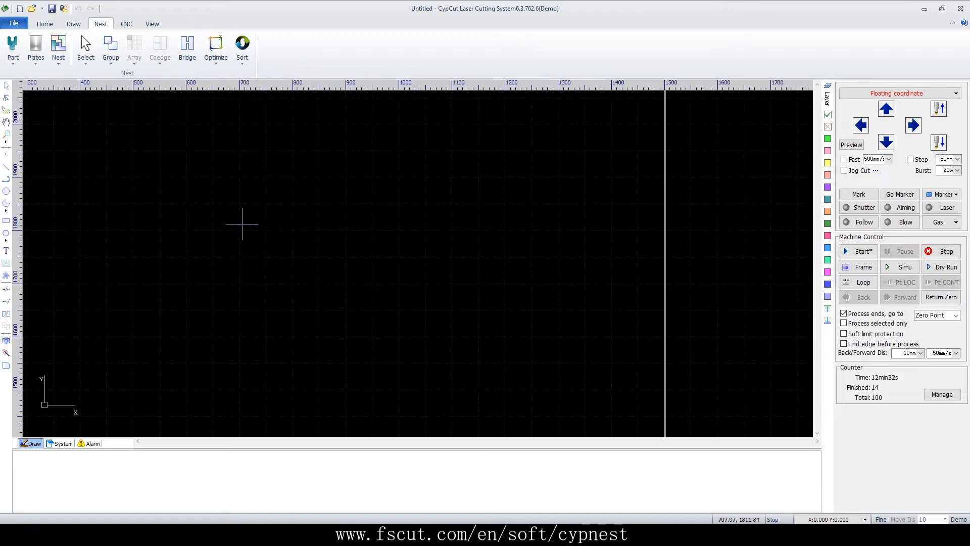
{"action": "left_click", "coordinate": [6, 220]}
{"action": "left_click", "coordinate": [109, 333]}
{"action": "left_click", "coordinate": [140, 310]}
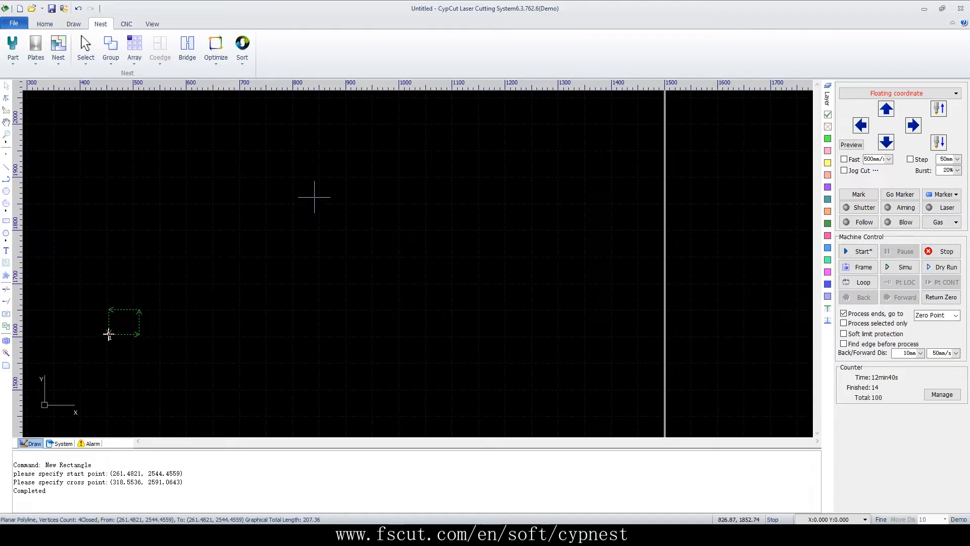
Copy the rectangle in a rectangular array of 5 rows and 5 columns with row and column intervals of 0 mm
{"action": "left_click", "coordinate": [45, 23]}
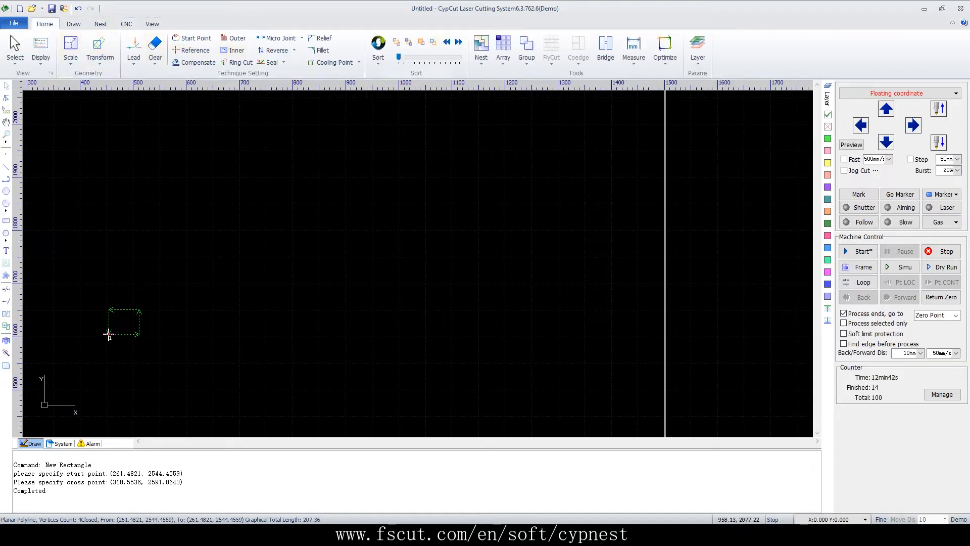
{"action": "left_click", "coordinate": [502, 46]}
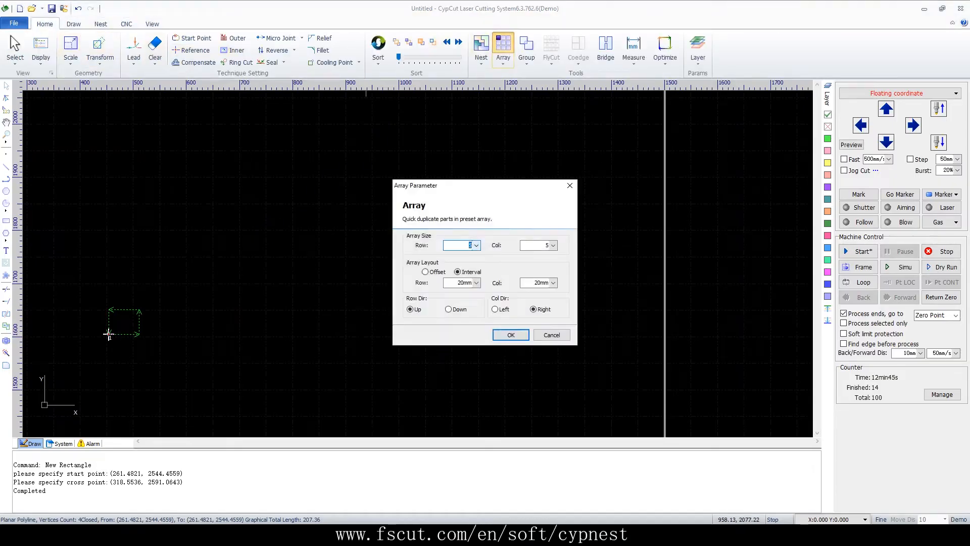
{"action": "left_click", "coordinate": [475, 283]}
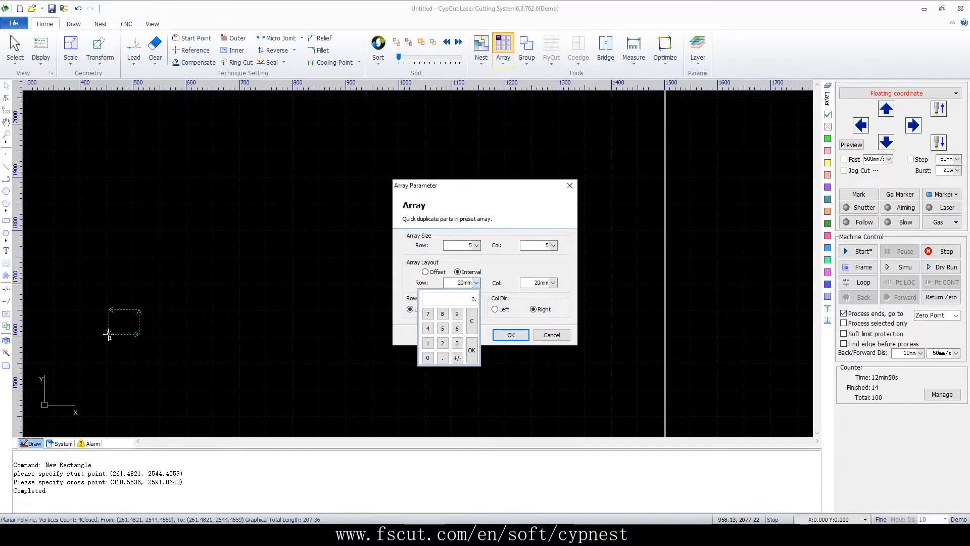
{"action": "left_click", "coordinate": [471, 350]}
{"action": "left_click", "coordinate": [553, 283]}
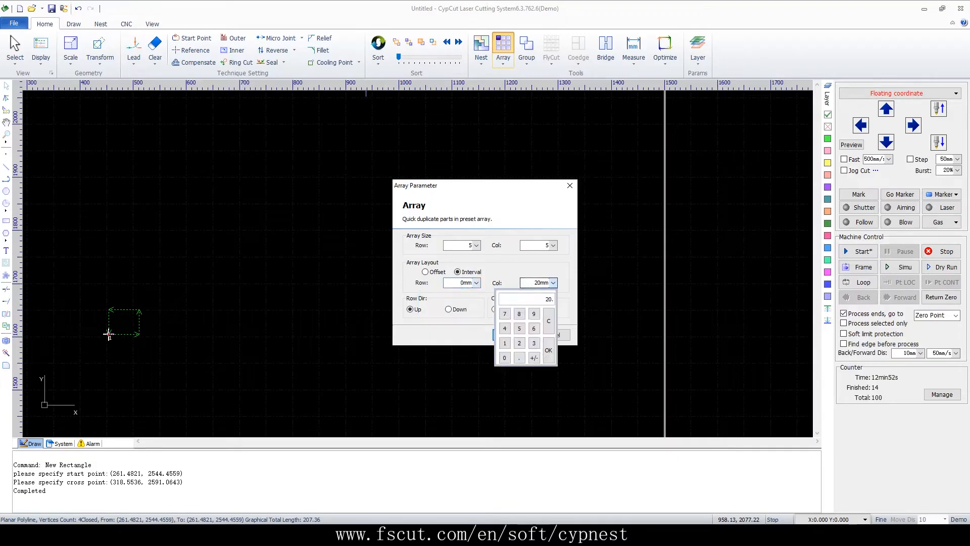
{"action": "left_click", "coordinate": [548, 350]}
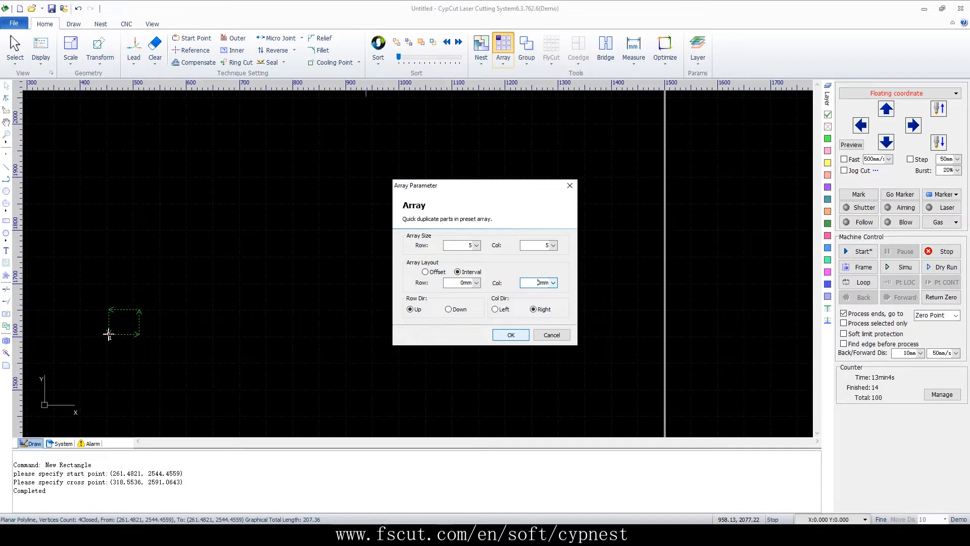
{"action": "left_click", "coordinate": [511, 334]}
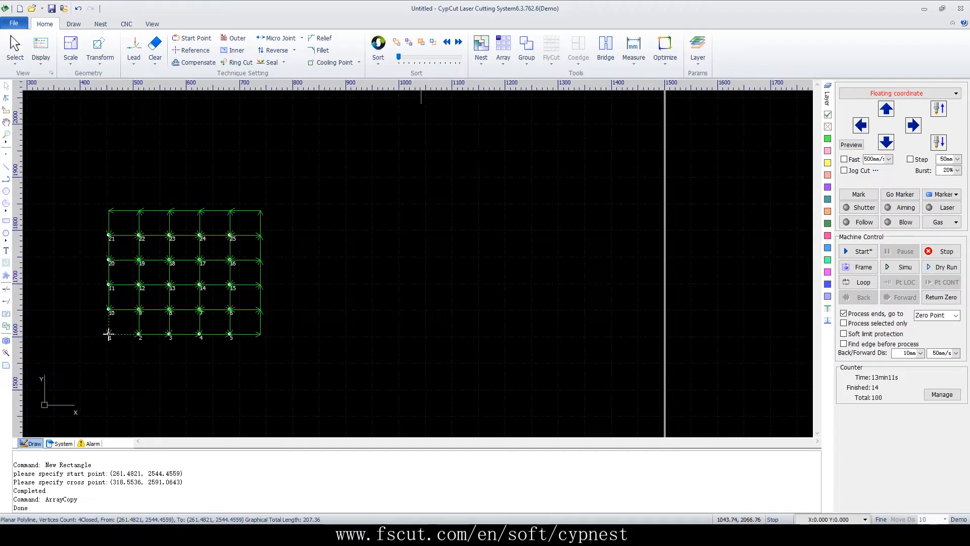
Draw a smaller rectangle about 19 mm wide and 17 mm high to the right of the 5 x 5 array
{"action": "left_click", "coordinate": [504, 55]}
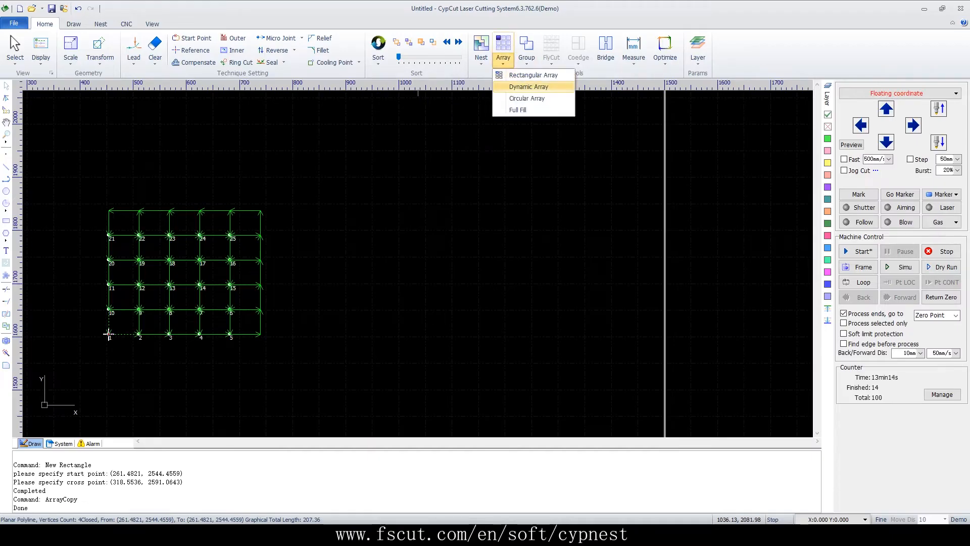
{"action": "left_click", "coordinate": [479, 202]}
{"action": "scroll", "coordinate": [364, 221], "scroll_direction": "up", "scroll_amount": 3}
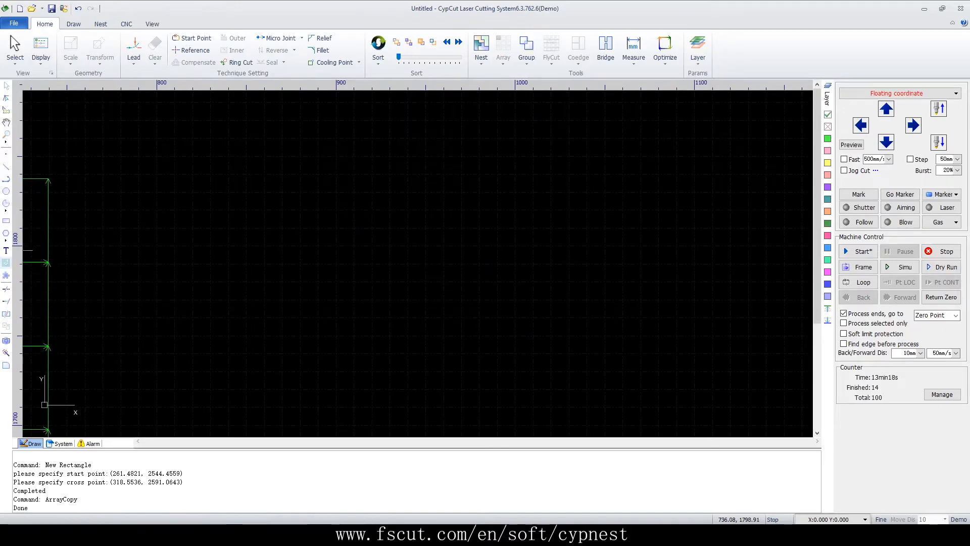
{"action": "left_click", "coordinate": [6, 221]}
{"action": "left_click", "coordinate": [204, 368]}
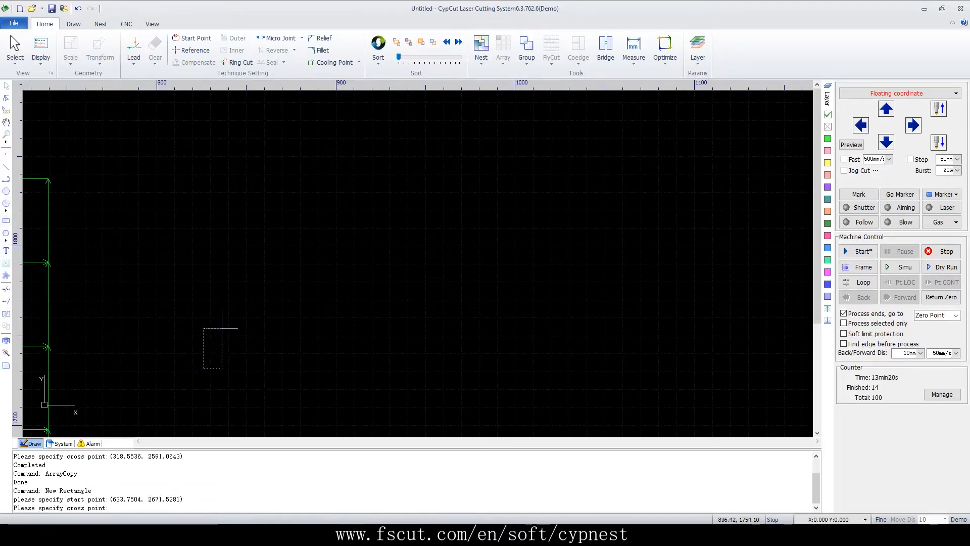
{"action": "left_click", "coordinate": [238, 338]}
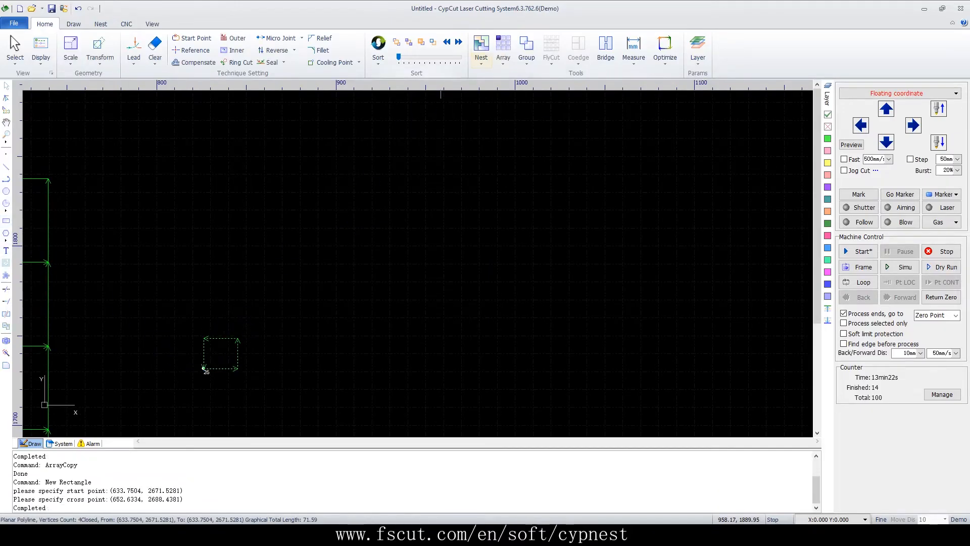
Fill an area with 7 rows and 7 columns of the small rectangle using Dynamic Array with 1 mm row and column distances
{"action": "left_click", "coordinate": [503, 58]}
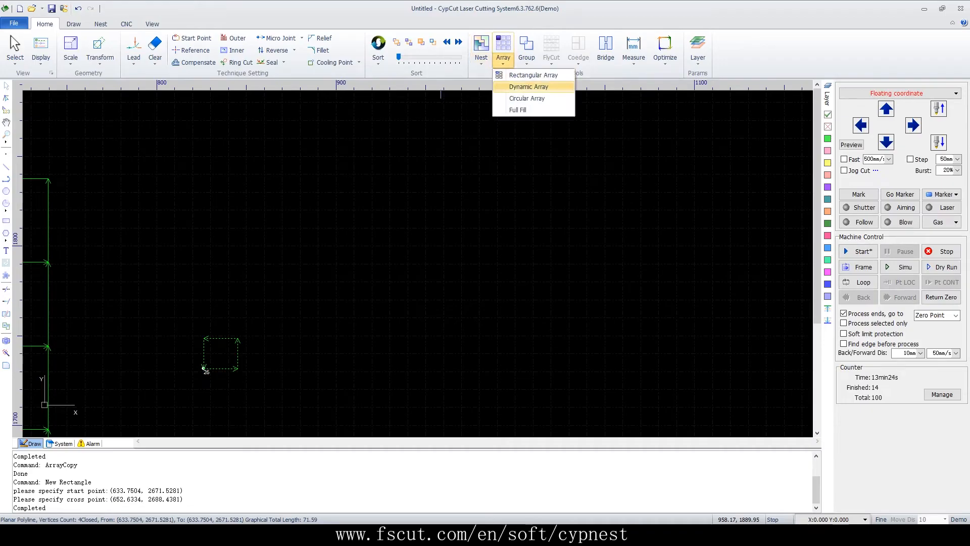
{"action": "left_click", "coordinate": [529, 87]}
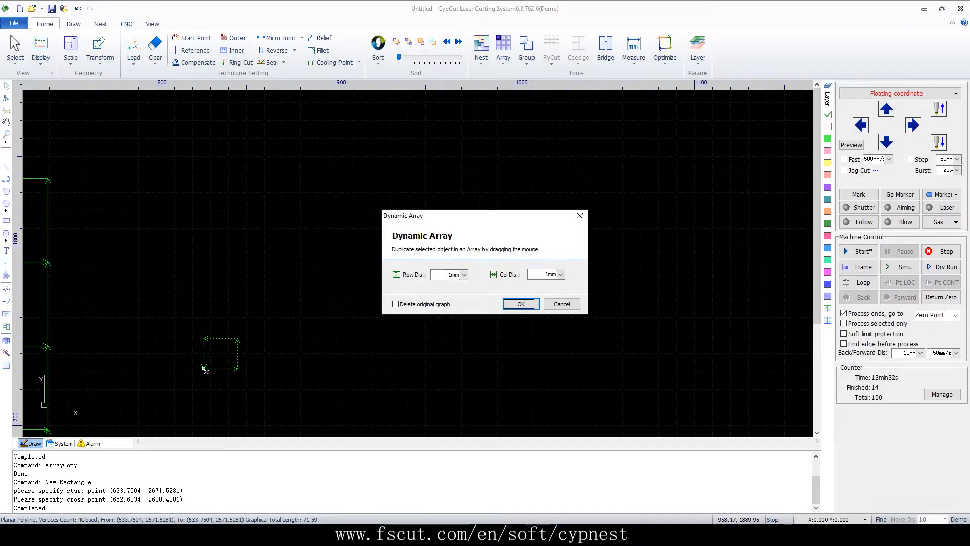
{"action": "left_click", "coordinate": [521, 304]}
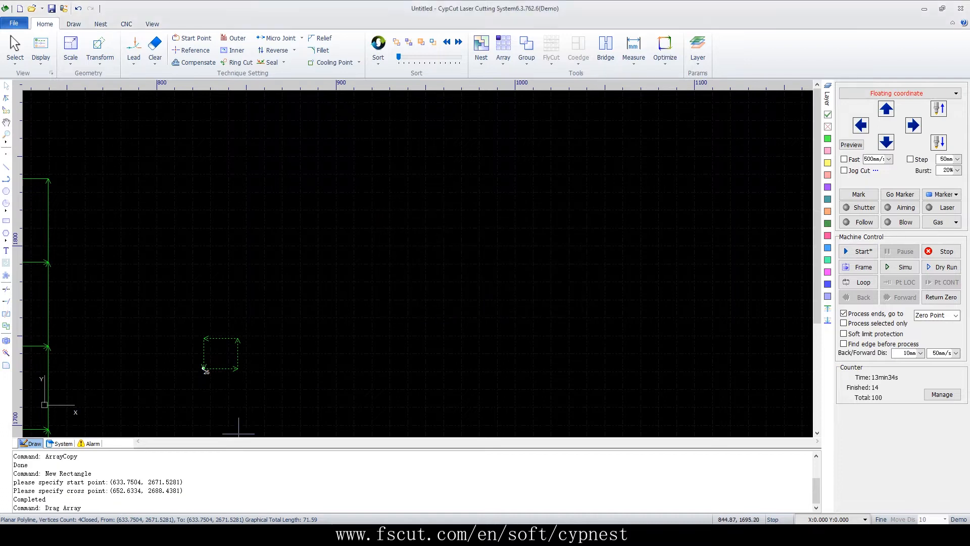
{"action": "left_click", "coordinate": [203, 369]}
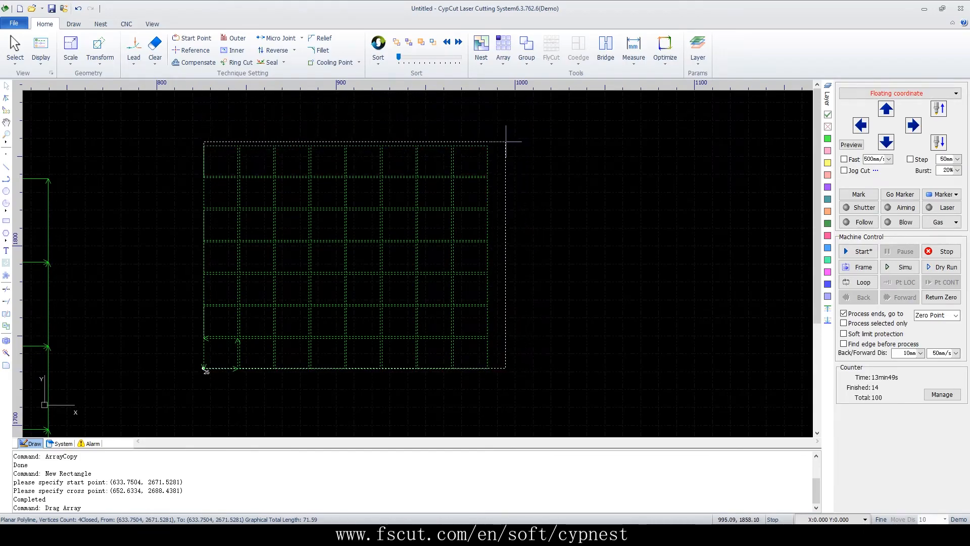
{"action": "left_click", "coordinate": [480, 141]}
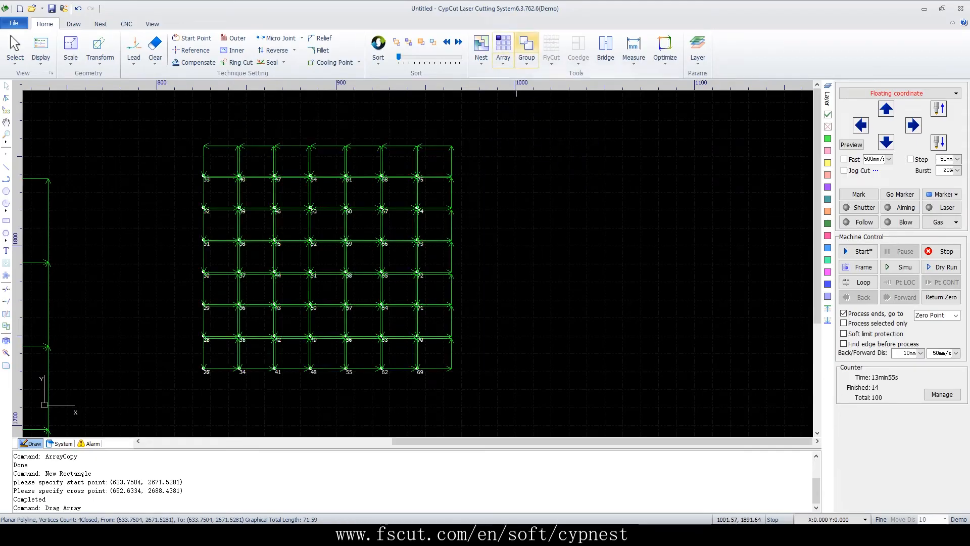
Draw a rectangle about 37 mm wide and 36 mm high in the empty area below the two arrays
{"action": "left_click", "coordinate": [504, 51]}
{"action": "left_click", "coordinate": [684, 203]}
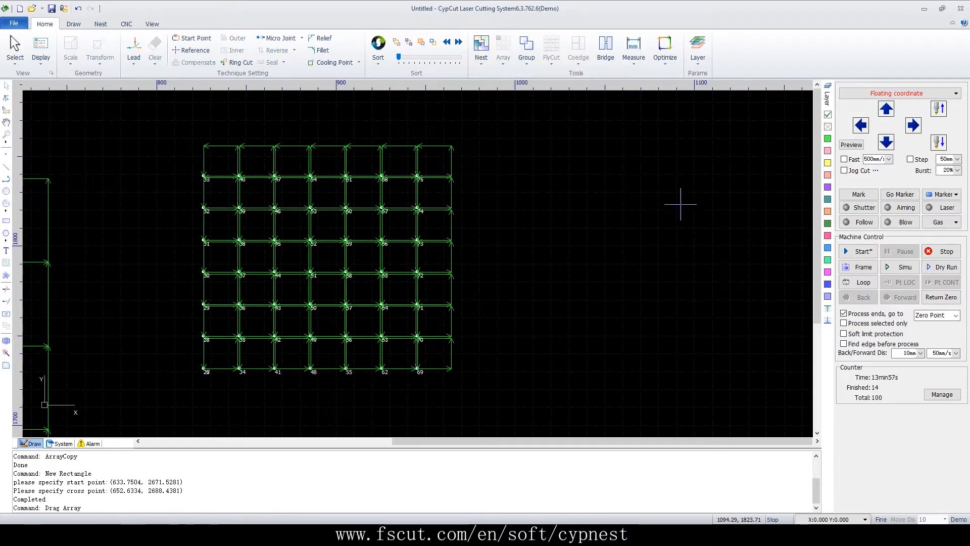
{"action": "scroll", "coordinate": [568, 220], "scroll_direction": "down", "scroll_amount": 4}
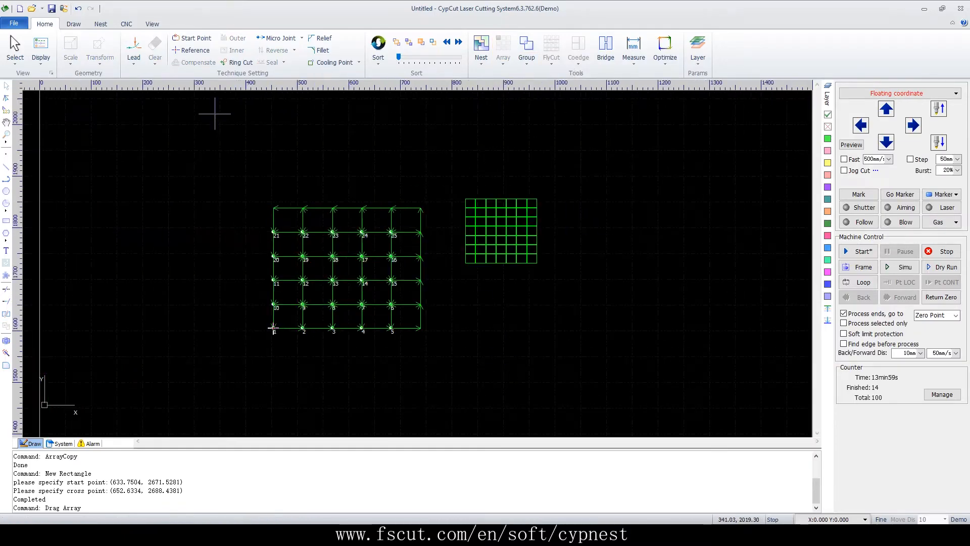
{"action": "scroll", "coordinate": [215, 113], "scroll_direction": "down", "scroll_amount": 2}
{"action": "scroll", "coordinate": [263, 341], "scroll_direction": "up", "scroll_amount": 3}
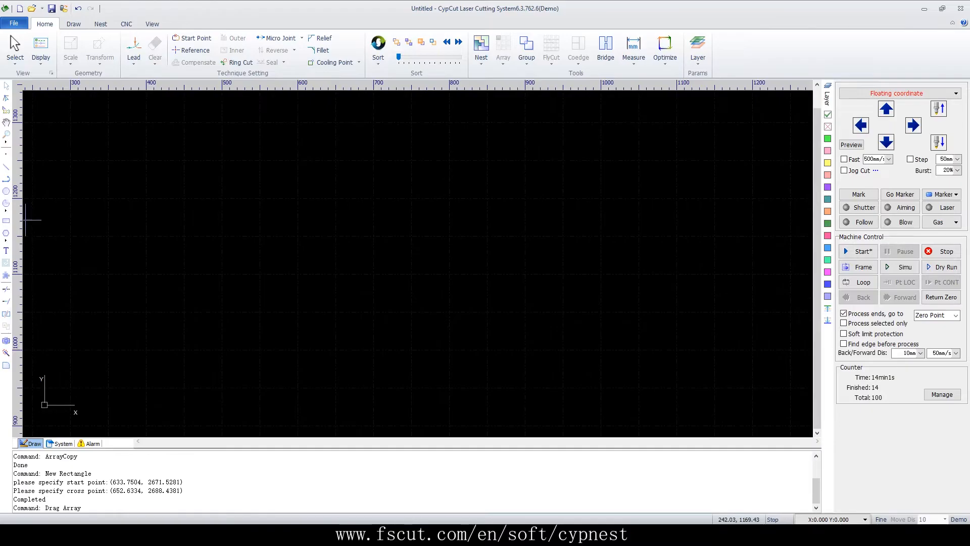
{"action": "left_click", "coordinate": [6, 221]}
{"action": "left_click", "coordinate": [246, 351]}
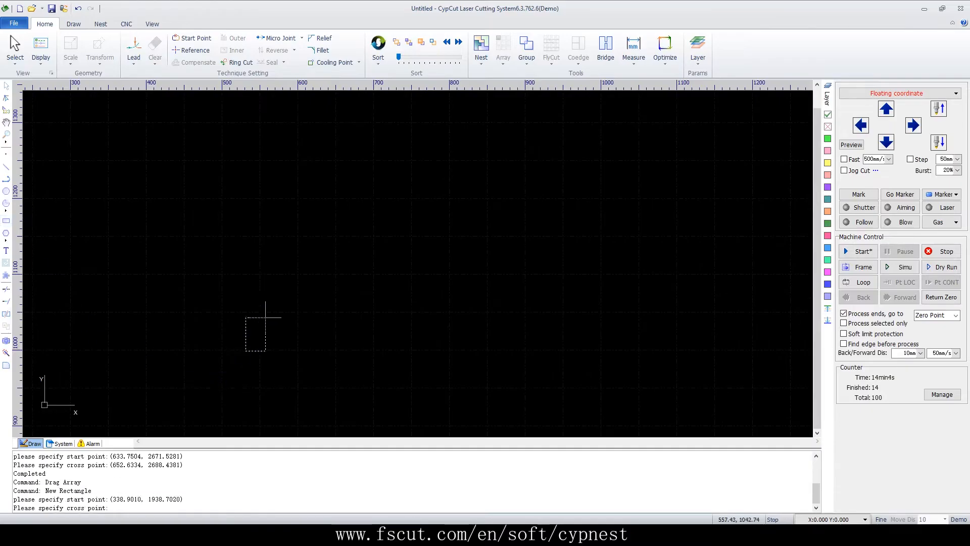
{"action": "left_click", "coordinate": [274, 323]}
Copy the new rectangle in a circular array with 20° angular spacing, number 30, a 400 mm array radius and 0° relative angle
{"action": "left_click", "coordinate": [503, 53]}
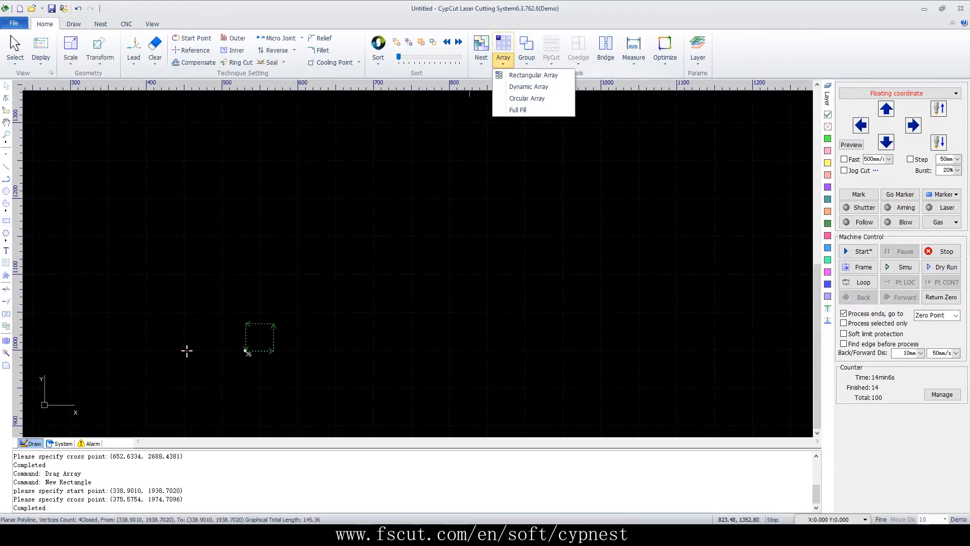
{"action": "left_click", "coordinate": [527, 98]}
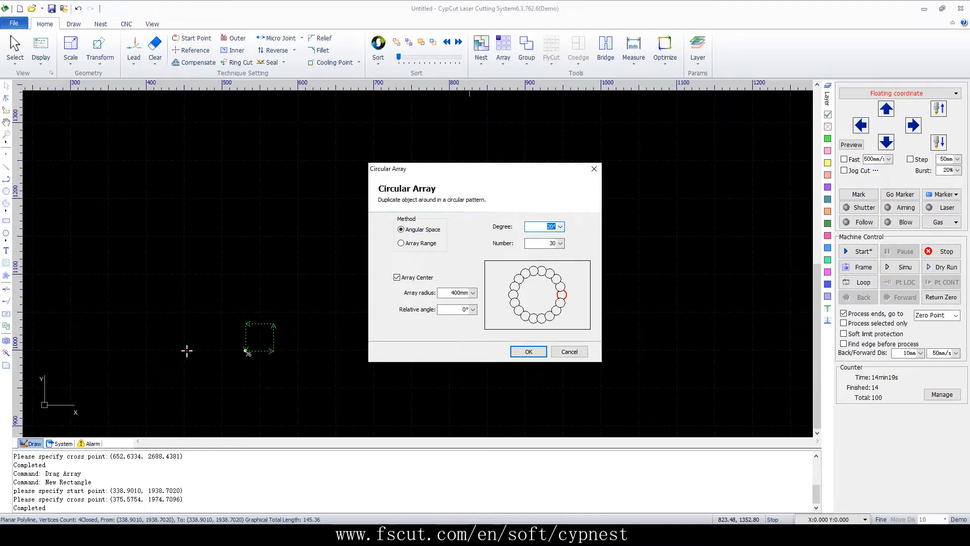
{"action": "key", "text": "Return"}
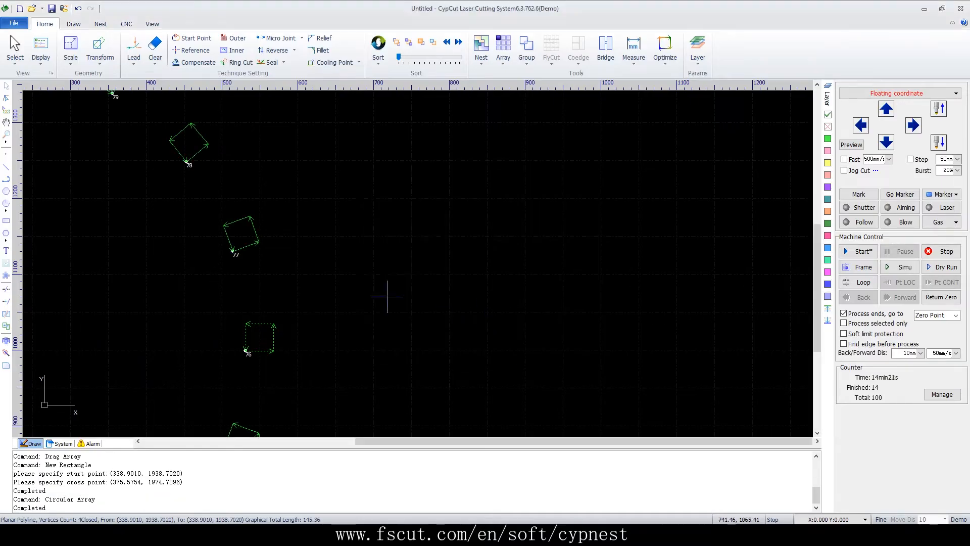
{"action": "scroll", "coordinate": [506, 202], "scroll_direction": "down", "scroll_amount": 3}
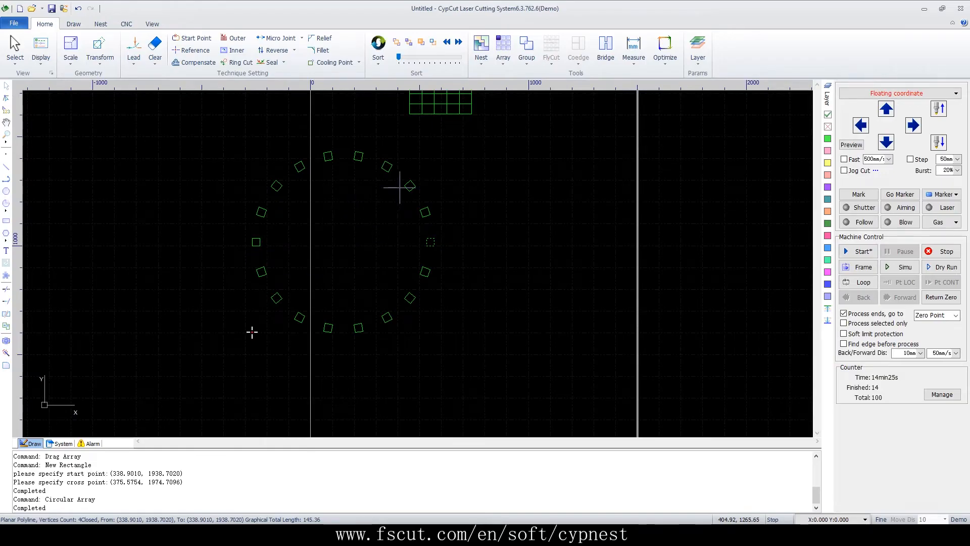
Draw a rectangle about 42 mm wide and 23 mm high in the empty area to the right of the circular array
{"action": "left_click", "coordinate": [504, 53]}
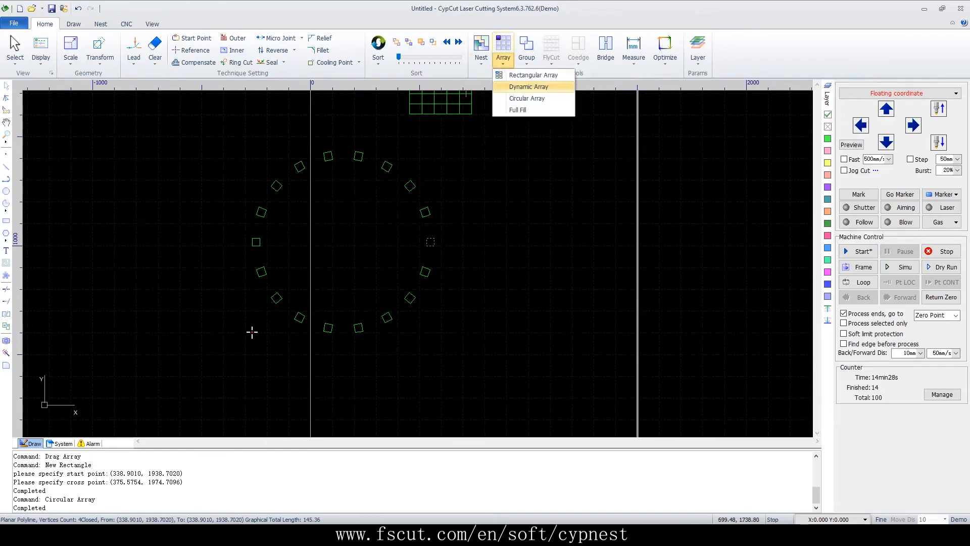
{"action": "left_click", "coordinate": [525, 206]}
{"action": "key", "text": "r"}
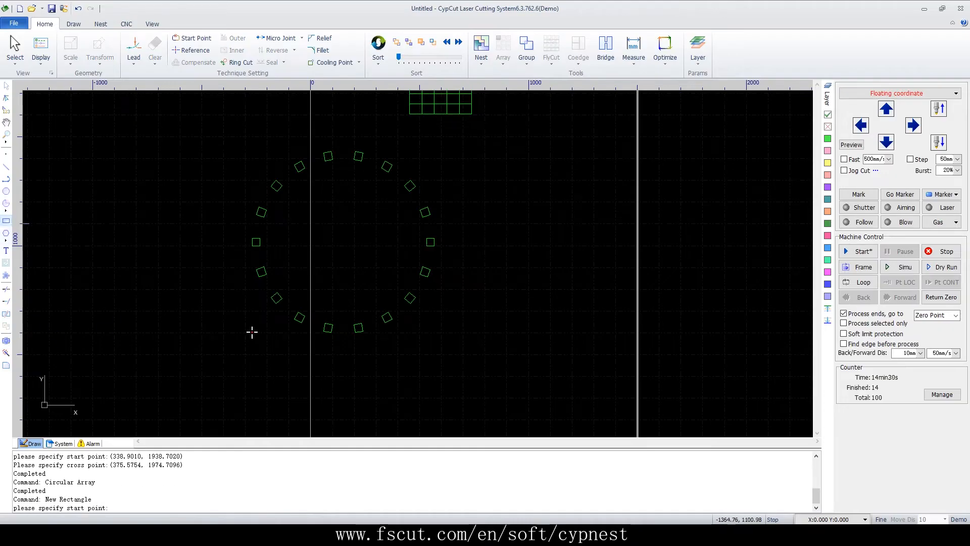
{"action": "scroll", "coordinate": [520, 318], "scroll_direction": "up", "scroll_amount": 3}
{"action": "left_click", "coordinate": [469, 310]}
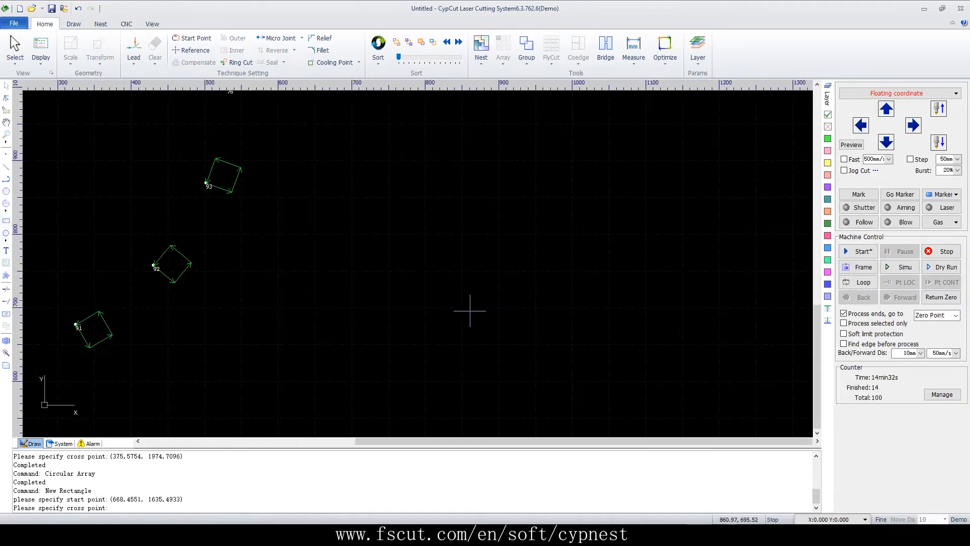
{"action": "left_click", "coordinate": [439, 326]}
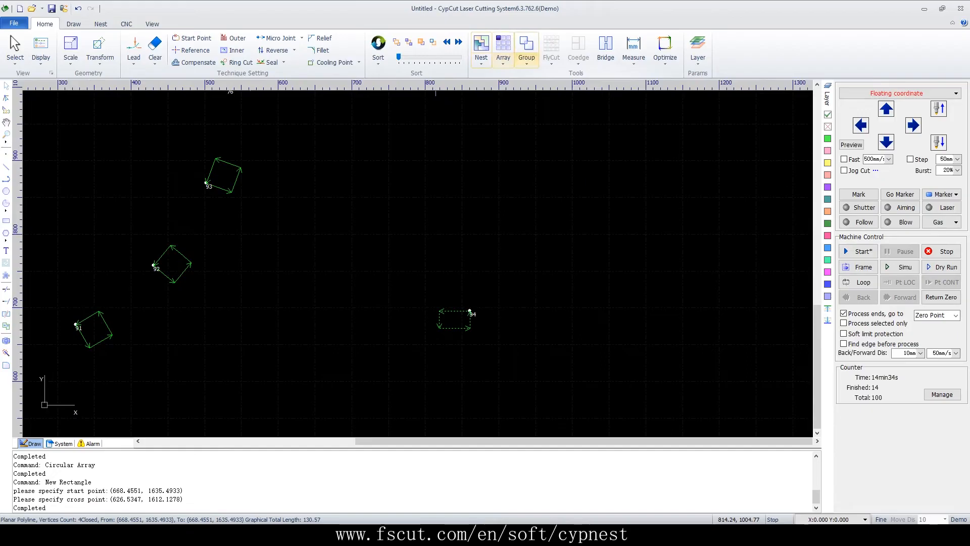
Fill a 1000 x 1000 mm plate with copies of the new rectangle using Full Fill, with 2 mm parts gap and 2 mm plate margin
{"action": "left_click", "coordinate": [503, 55]}
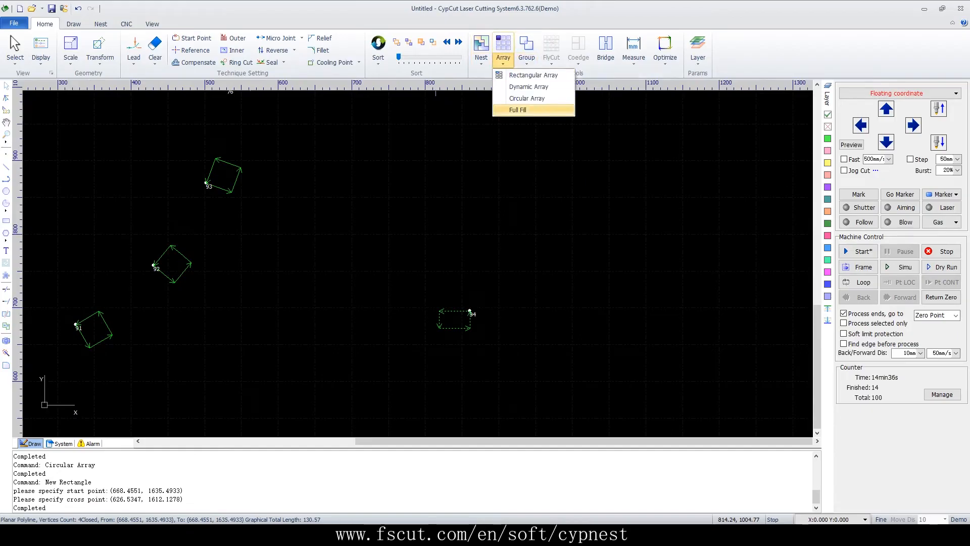
{"action": "left_click", "coordinate": [517, 110]}
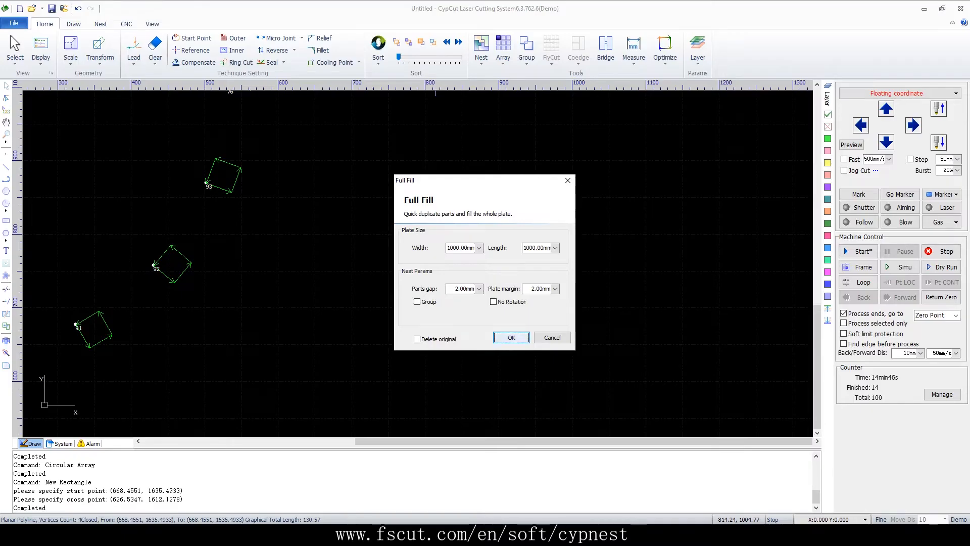
{"action": "key", "text": "Return"}
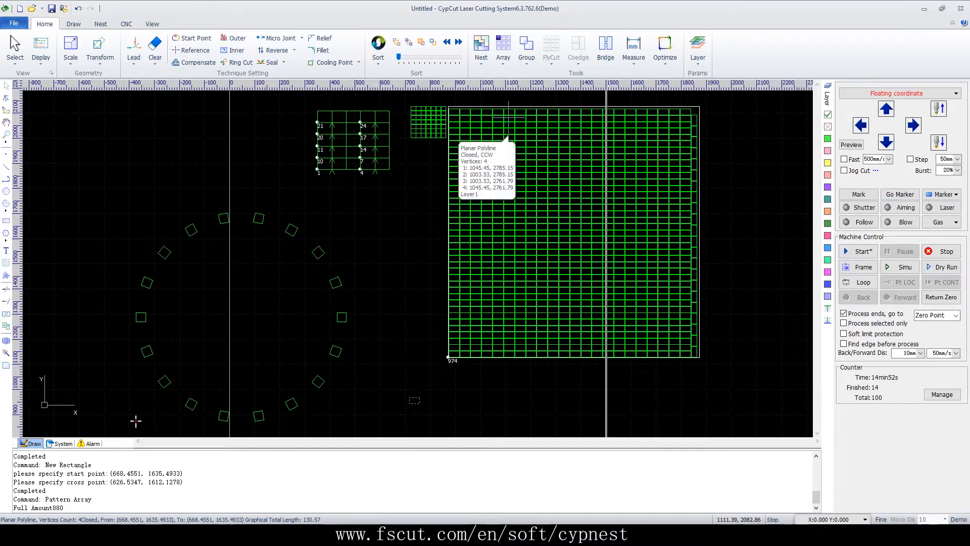
Start a new drawing without saving the changes to the array samples
{"action": "left_click", "coordinate": [19, 8]}
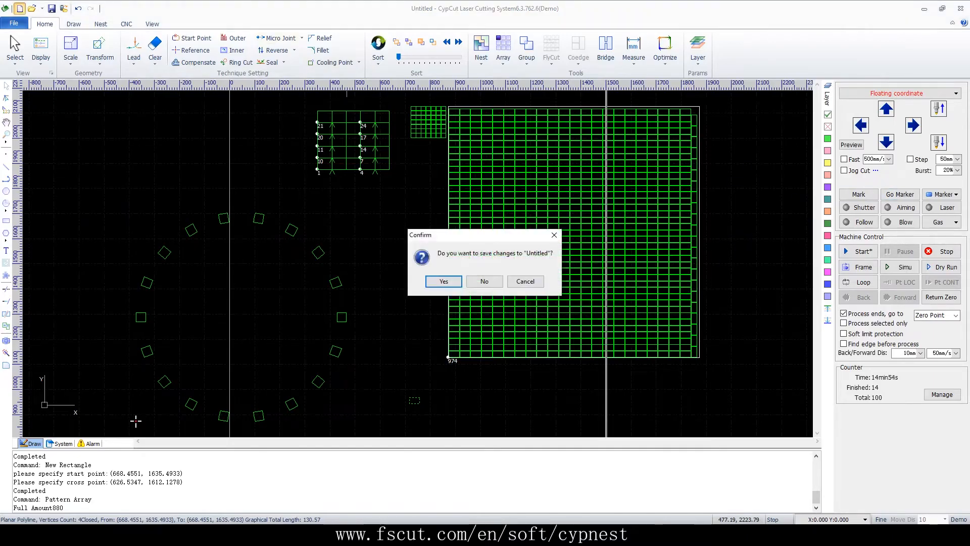
{"action": "left_click", "coordinate": [484, 281]}
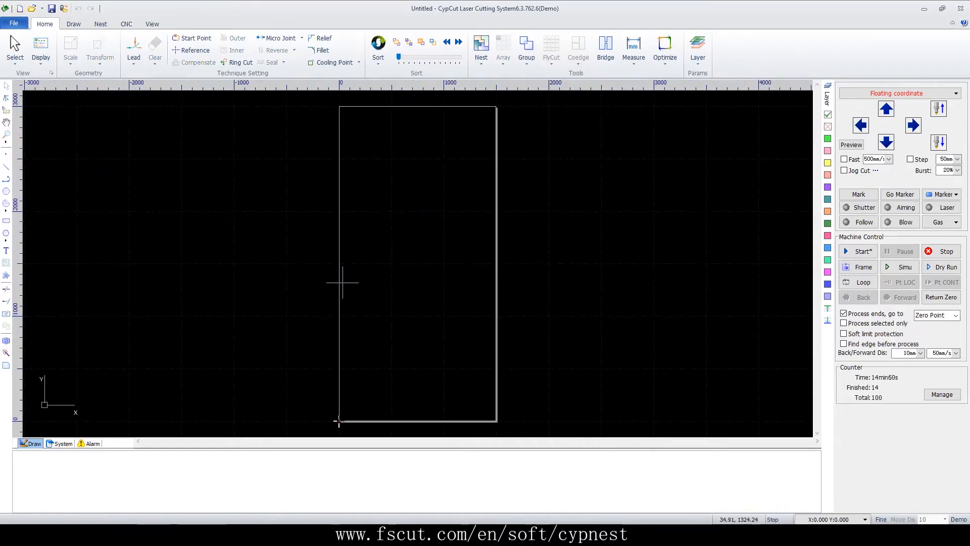
{"action": "scroll", "coordinate": [379, 261], "scroll_direction": "up", "scroll_amount": 4}
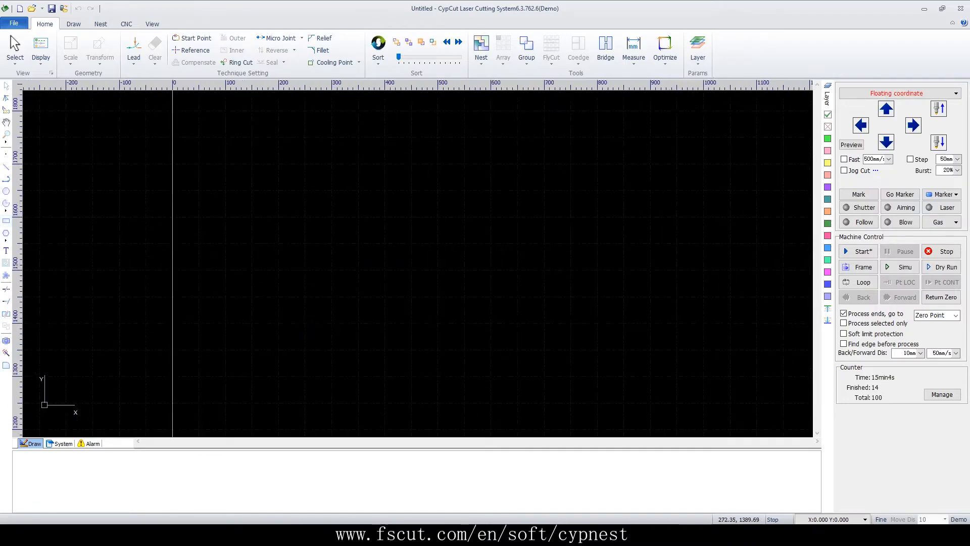
Draw a rectangle about 204 mm wide and 127 mm high with a smaller one about 56 by 50 mm inside it
{"action": "left_click", "coordinate": [6, 221]}
{"action": "left_click", "coordinate": [306, 308]}
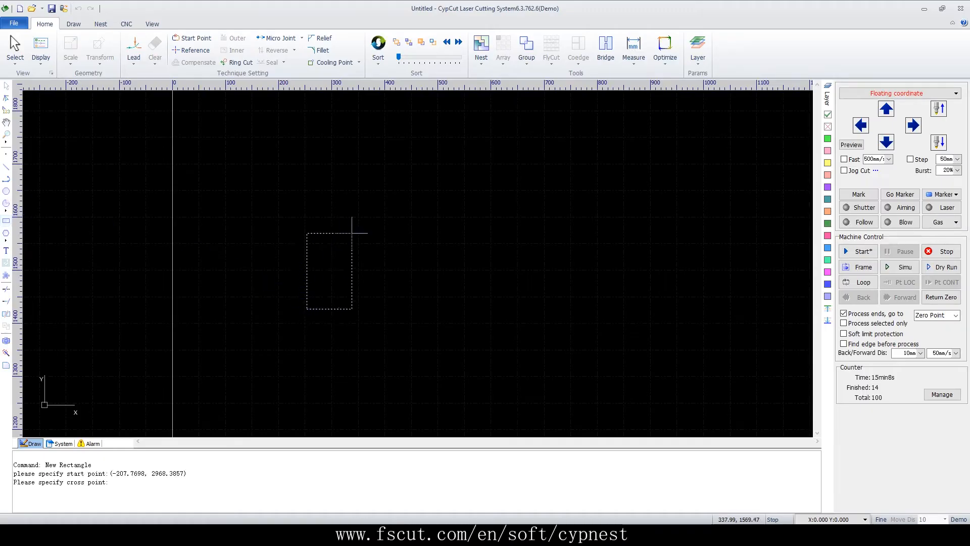
{"action": "left_click", "coordinate": [415, 242]}
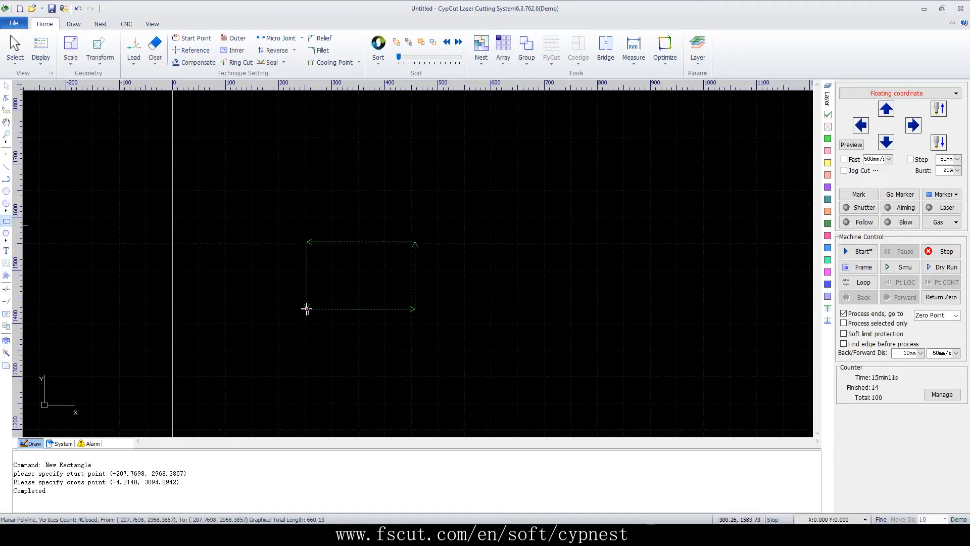
{"action": "left_click", "coordinate": [6, 221]}
{"action": "left_click", "coordinate": [347, 282]}
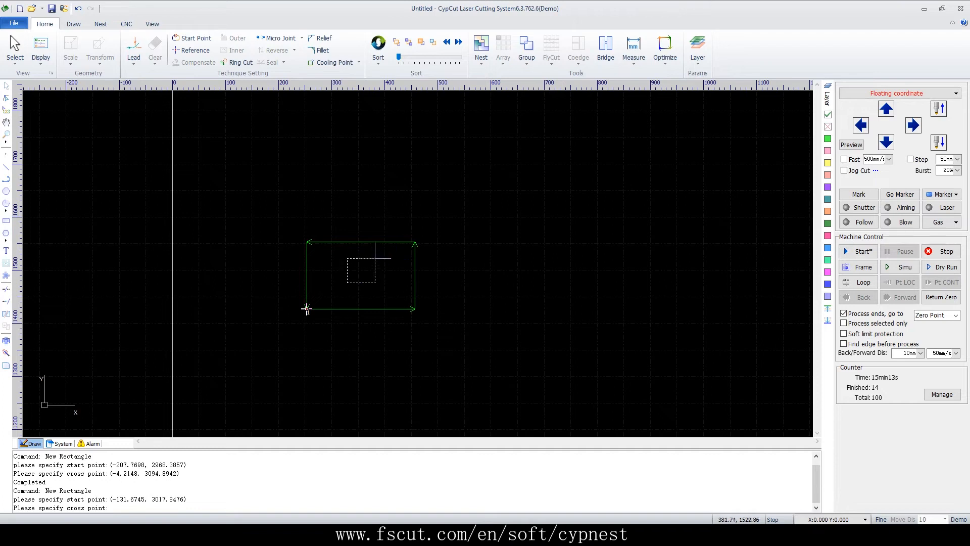
{"action": "left_click", "coordinate": [377, 255]}
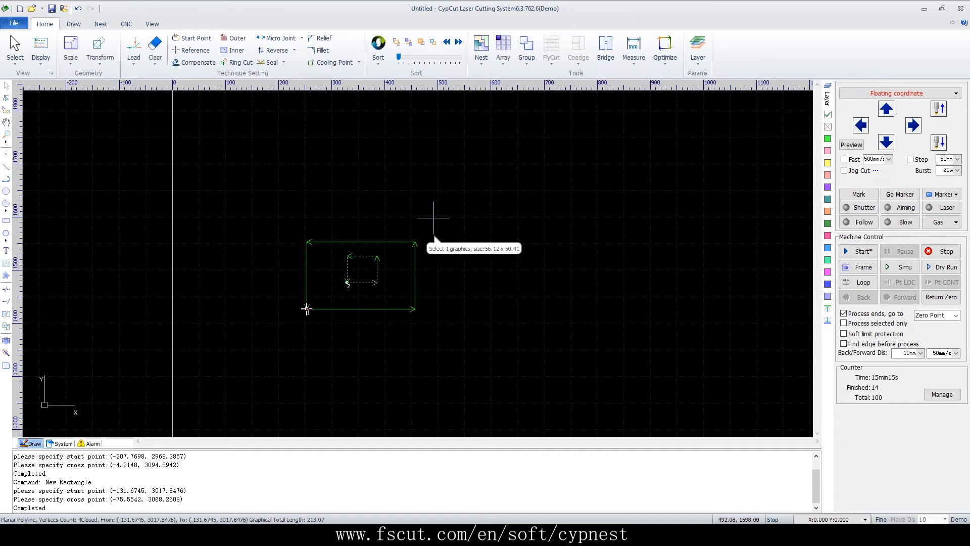
Group the outer rectangle and the small rectangle inside it
{"action": "left_click_drag", "start_coordinate": [437, 209], "coordinate": [333, 336]}
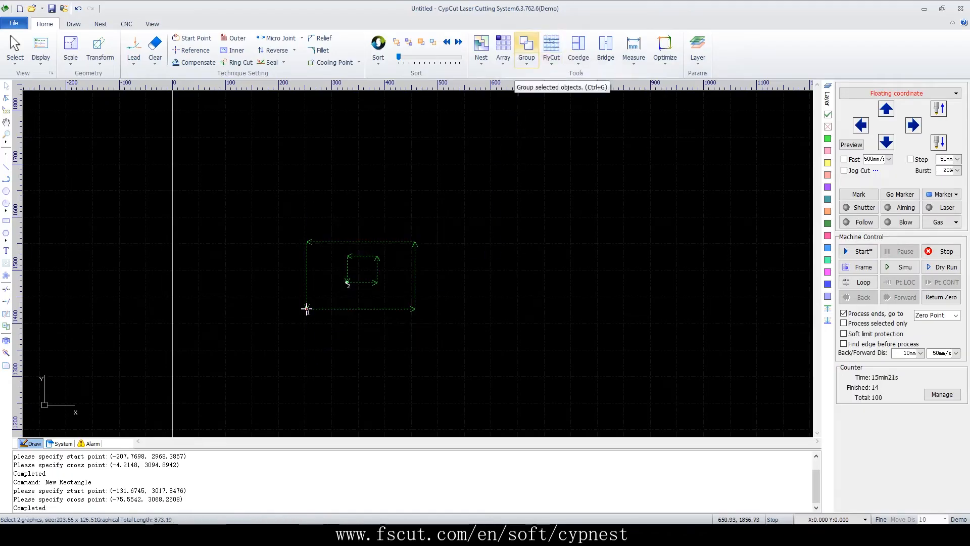
{"action": "left_click", "coordinate": [526, 51]}
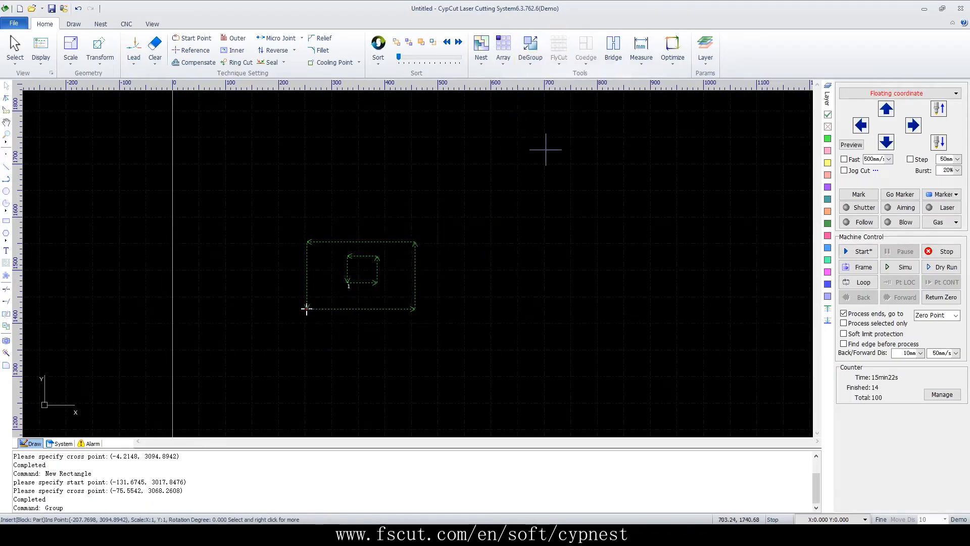
{"action": "left_click", "coordinate": [490, 253]}
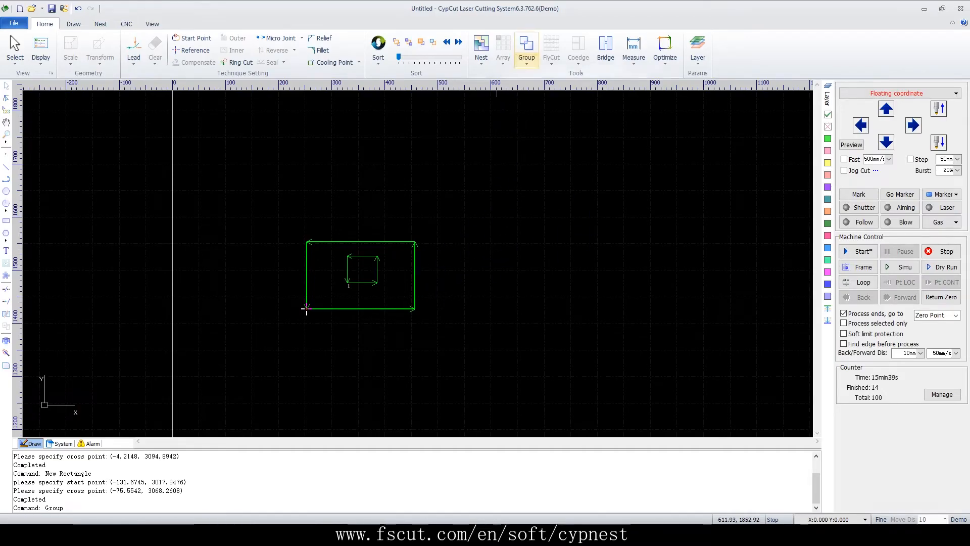
Ungroup the nested rectangles and select both of them as separate objects
{"action": "left_click", "coordinate": [415, 237]}
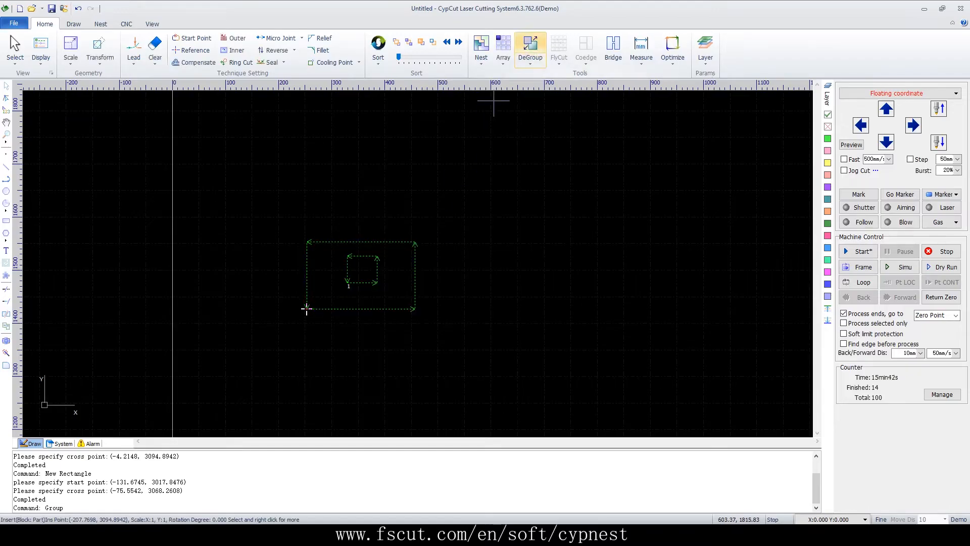
{"action": "left_click", "coordinate": [530, 46]}
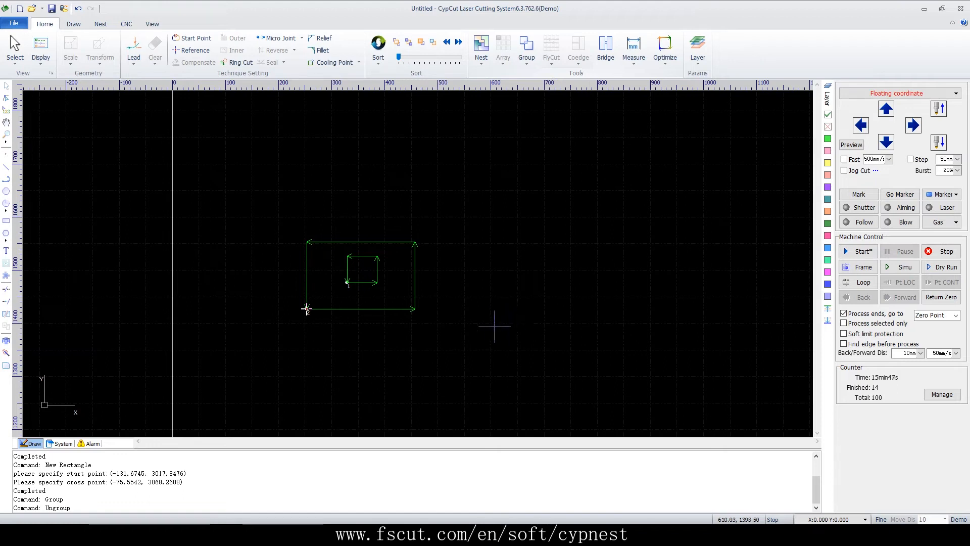
{"action": "left_click_drag", "start_coordinate": [452, 220], "coordinate": [316, 384]}
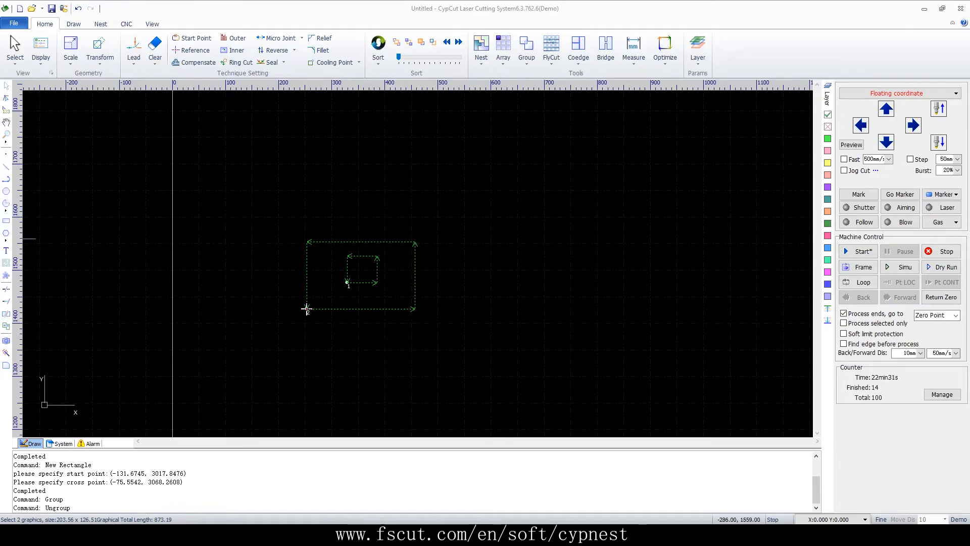
Draw an upright rectangle about 86 mm wide and 121 mm high to the right of the nested rectangles
{"action": "left_click", "coordinate": [6, 221]}
{"action": "left_click", "coordinate": [471, 222]}
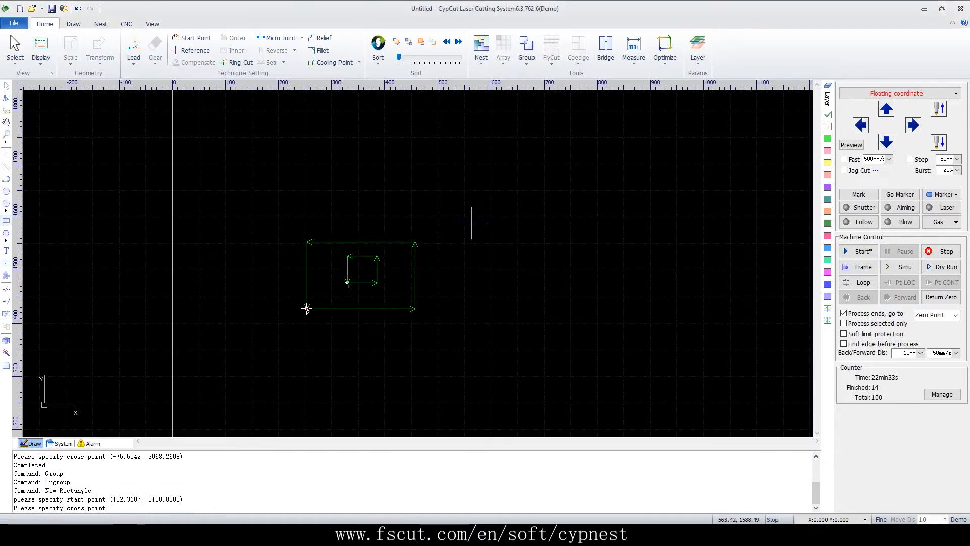
{"action": "left_click", "coordinate": [517, 287]}
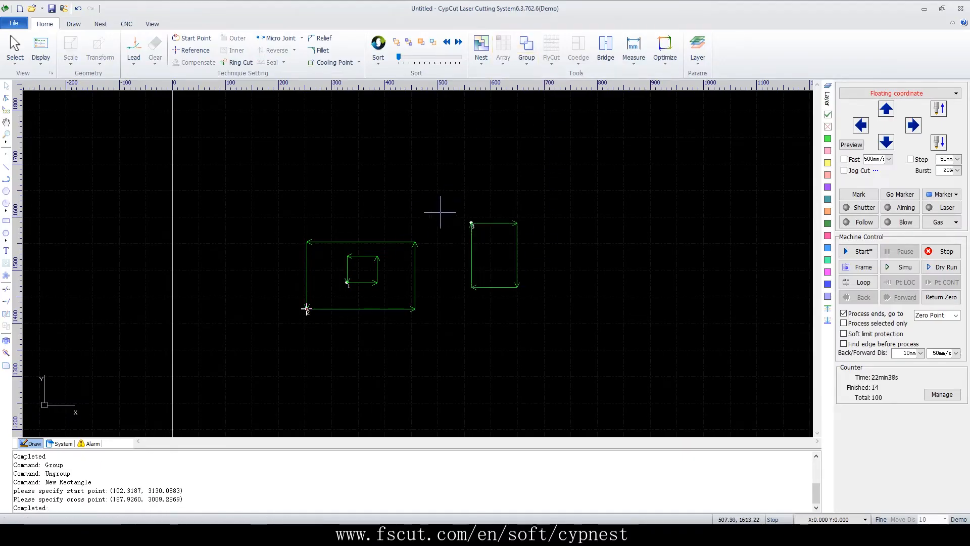
Group the two nested rectangles, and group the result together with the upright rectangle beside it
{"action": "left_click_drag", "start_coordinate": [421, 217], "coordinate": [355, 382]}
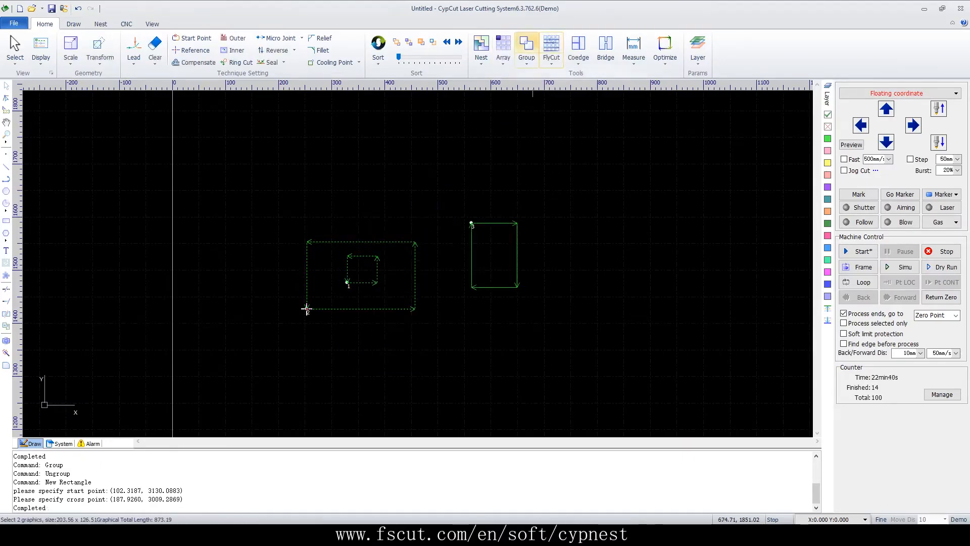
{"action": "left_click", "coordinate": [526, 50]}
{"action": "left_click_drag", "start_coordinate": [544, 197], "coordinate": [247, 389]}
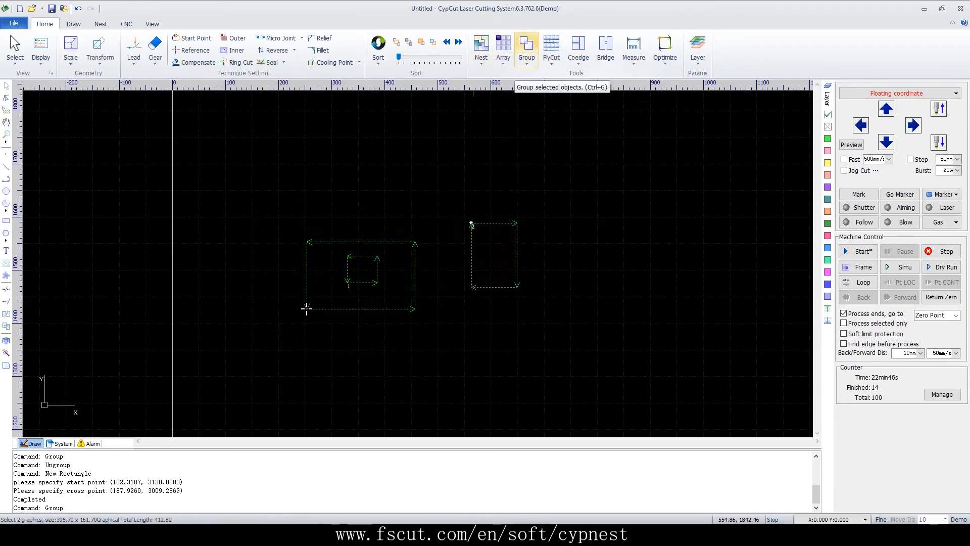
{"action": "left_click", "coordinate": [527, 51]}
{"action": "left_click", "coordinate": [601, 180]}
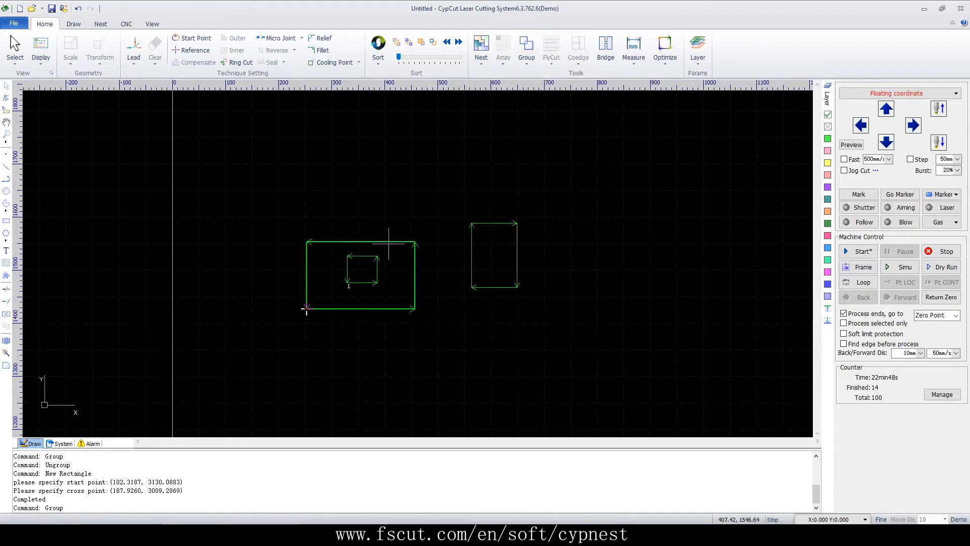
Move the combined group about 101 mm to the right and 80 mm up
{"action": "left_click_drag", "start_coordinate": [389, 240], "coordinate": [460, 163]}
{"action": "left_click_drag", "start_coordinate": [426, 229], "coordinate": [449, 201]}
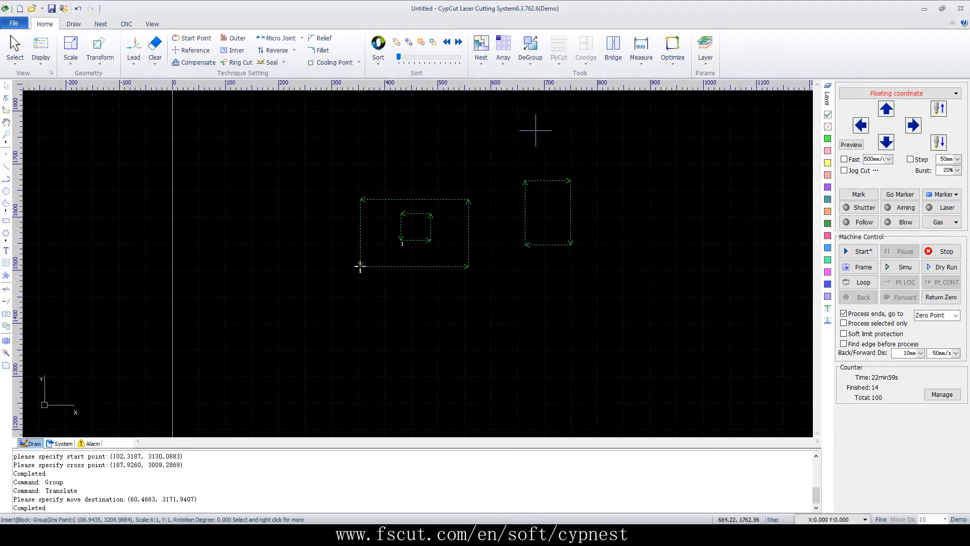
{"action": "left_click", "coordinate": [559, 146]}
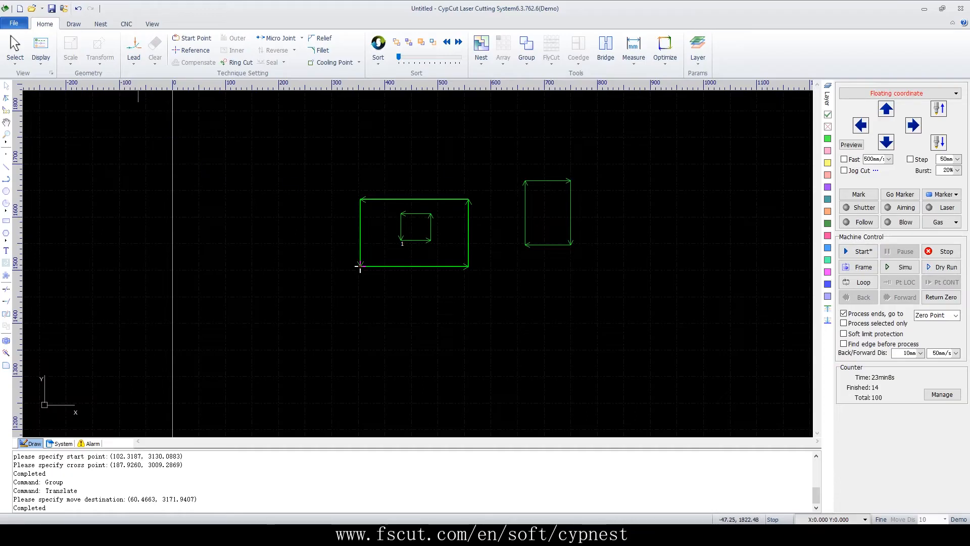
Start a new drawing without saving the grouped rectangles and draw a circle with a radius of about 39 mm
{"action": "key", "text": "ctrl+n"}
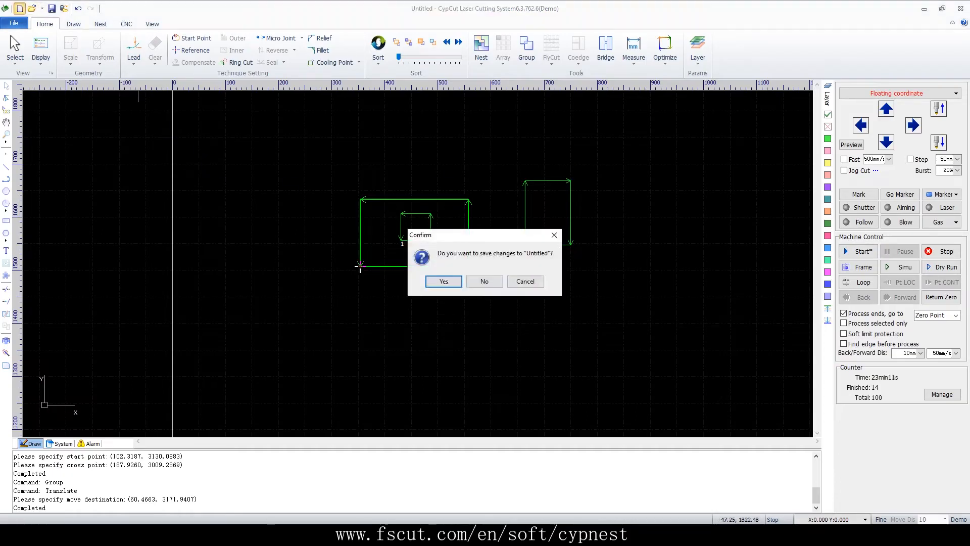
{"action": "left_click", "coordinate": [484, 280]}
{"action": "scroll", "coordinate": [427, 262], "scroll_direction": "up", "scroll_amount": 4}
{"action": "left_click", "coordinate": [6, 191]}
{"action": "left_click", "coordinate": [238, 363]}
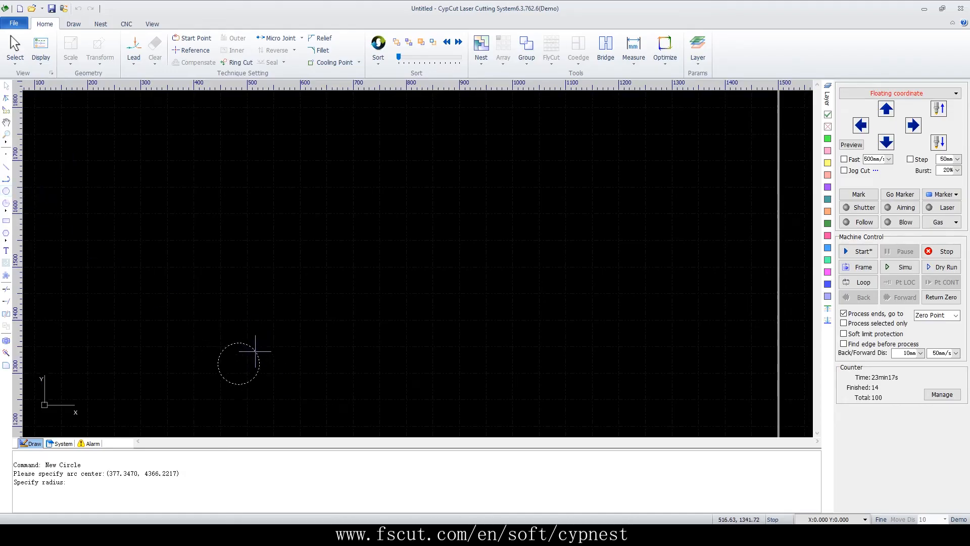
{"action": "left_click", "coordinate": [253, 348]}
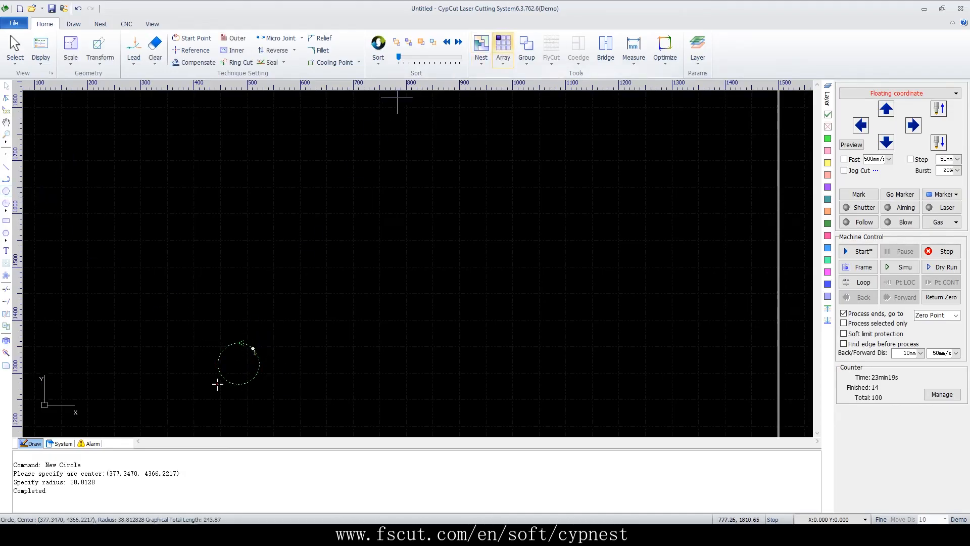
Array the circle in 5 rows and 5 columns with 20 mm row and column intervals, and simulate cutting the array
{"action": "left_click", "coordinate": [504, 48]}
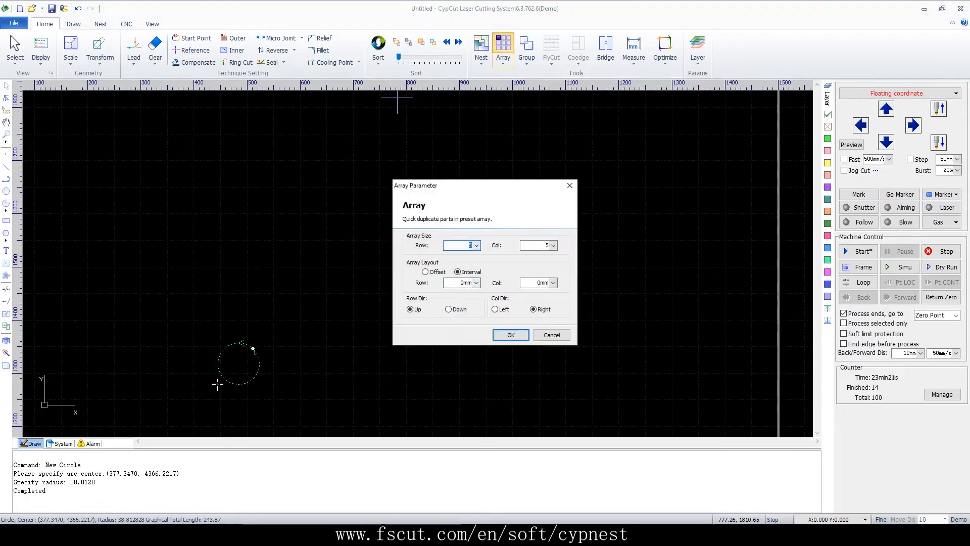
{"action": "left_click", "coordinate": [476, 283]}
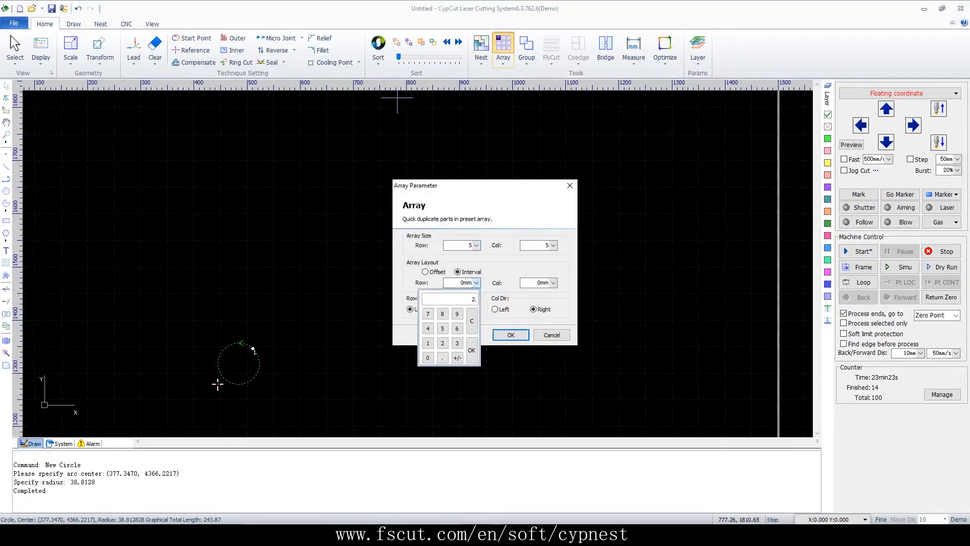
{"action": "key", "text": "Return"}
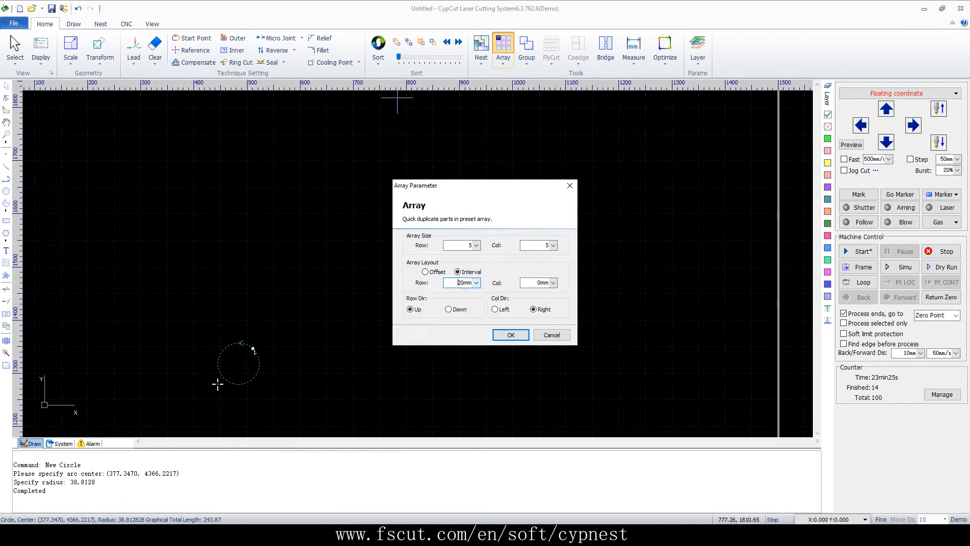
{"action": "left_click", "coordinate": [553, 283]}
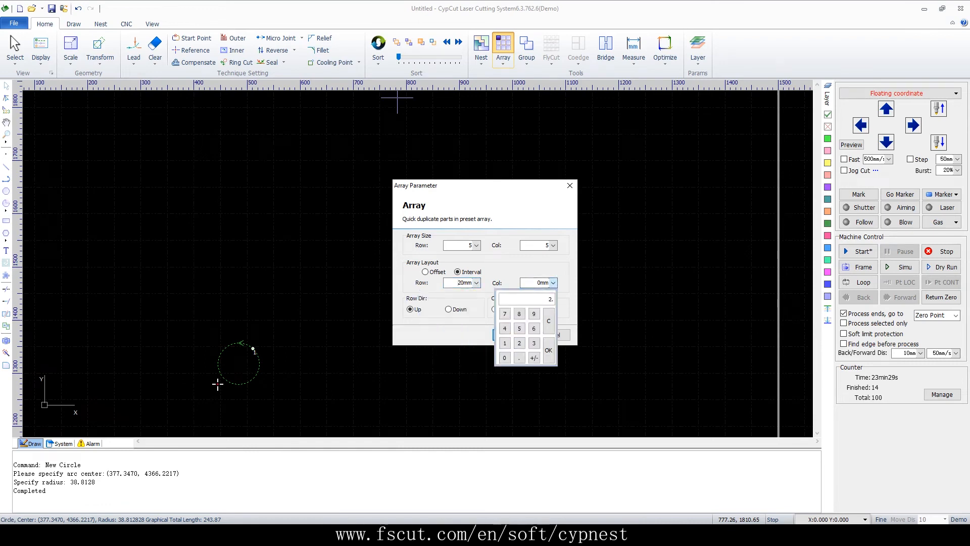
{"action": "left_click", "coordinate": [548, 349]}
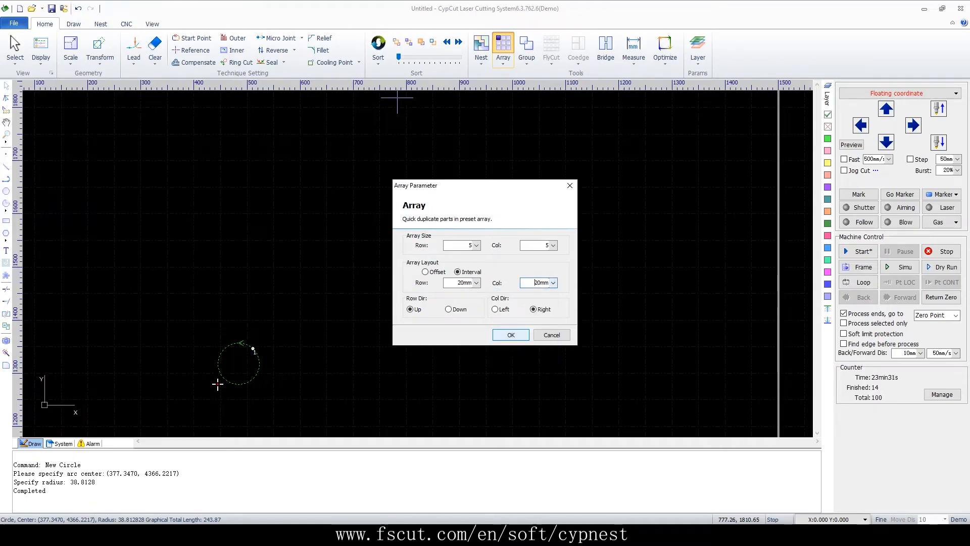
{"action": "left_click", "coordinate": [511, 335]}
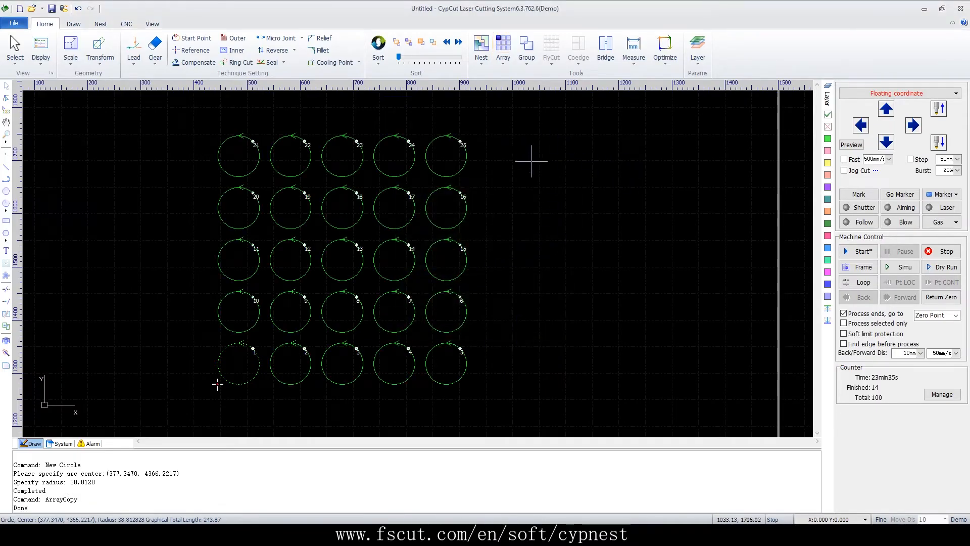
{"action": "left_click", "coordinate": [899, 267]}
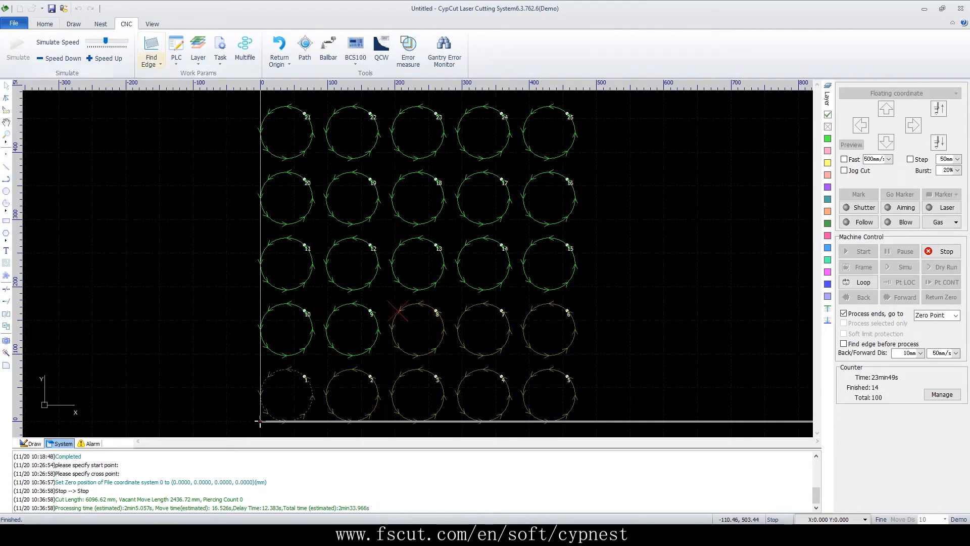
{"action": "left_click", "coordinate": [44, 24]}
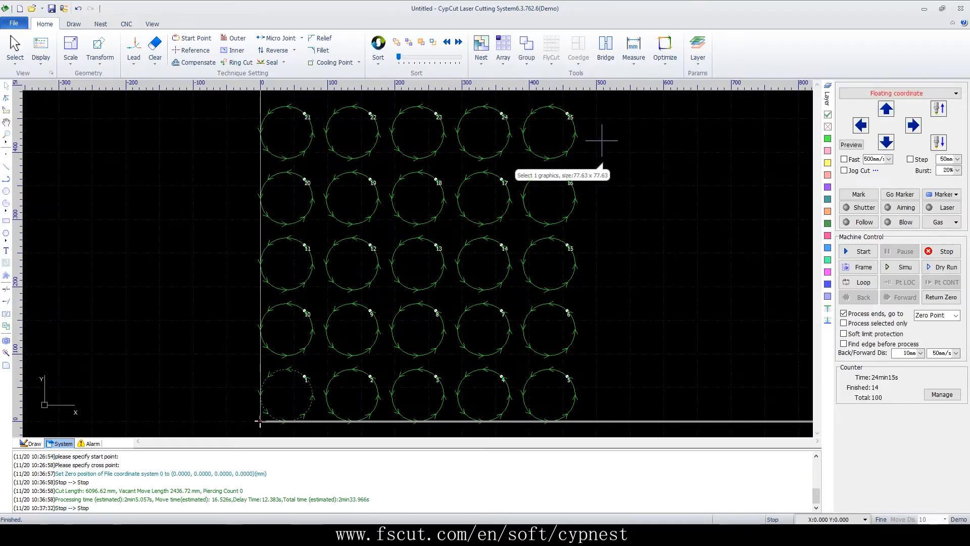
Apply a circular fly cut to all the circles with a 50 mm valid distance, sorted top to bottom and by part, and briefly simulate it
{"action": "left_click_drag", "start_coordinate": [589, 105], "coordinate": [226, 451]}
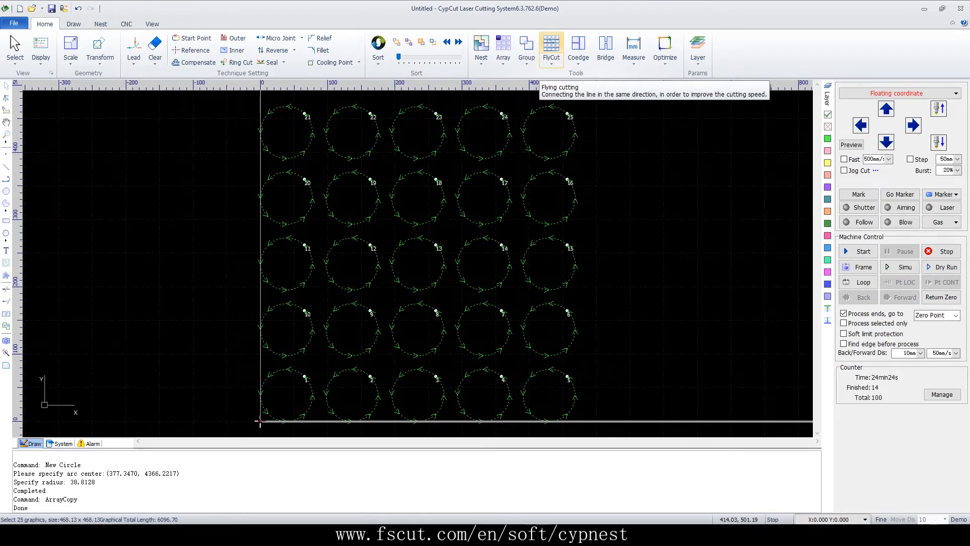
{"action": "left_click", "coordinate": [551, 51]}
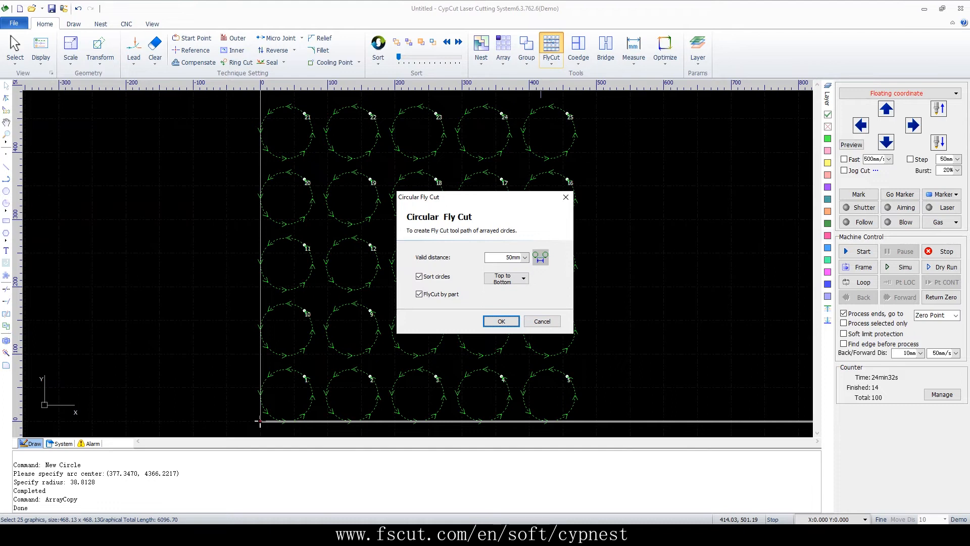
{"action": "left_click", "coordinate": [502, 321]}
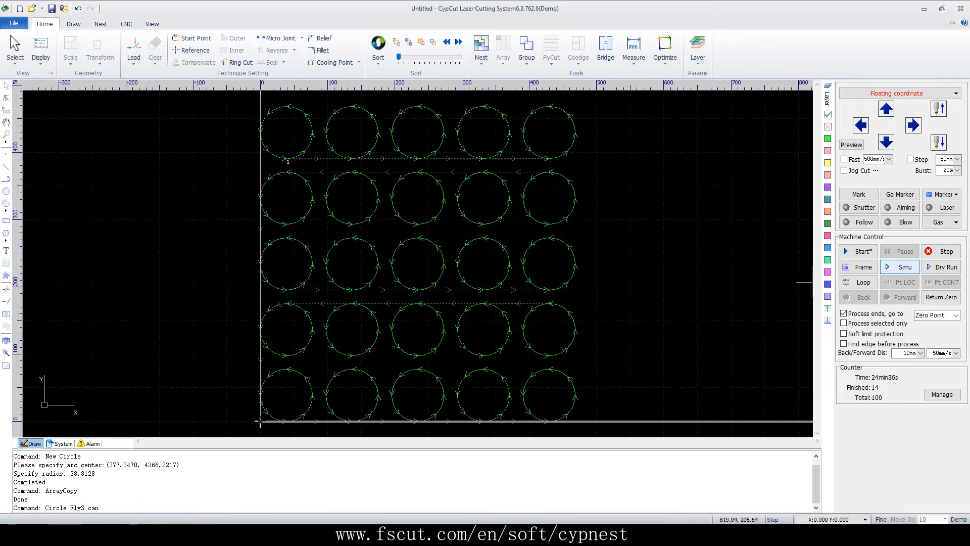
{"action": "left_click", "coordinate": [902, 267]}
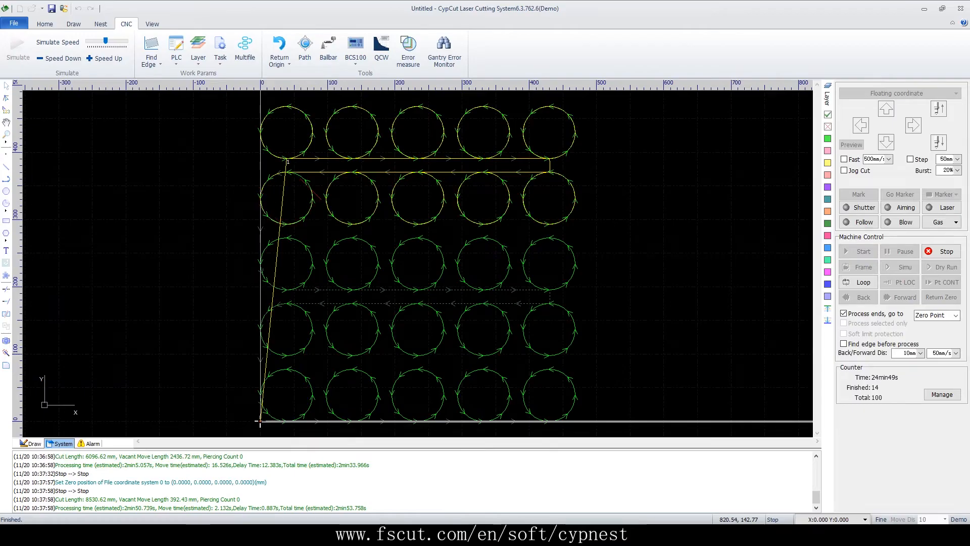
{"action": "left_click", "coordinate": [946, 251]}
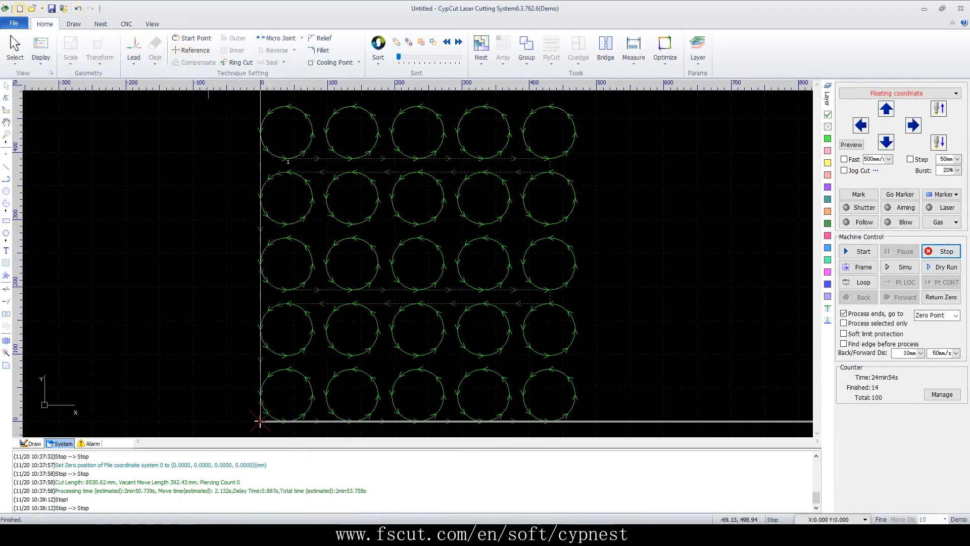
Start a new drawing without saving the circle array and draw a rectangle about 102 mm wide and 85 mm high
{"action": "left_click", "coordinate": [20, 9]}
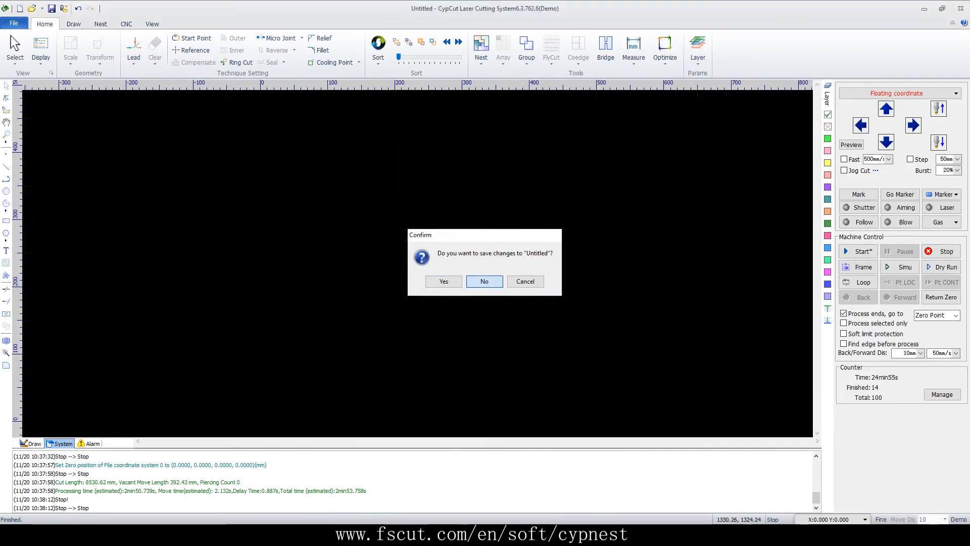
{"action": "left_click", "coordinate": [492, 281]}
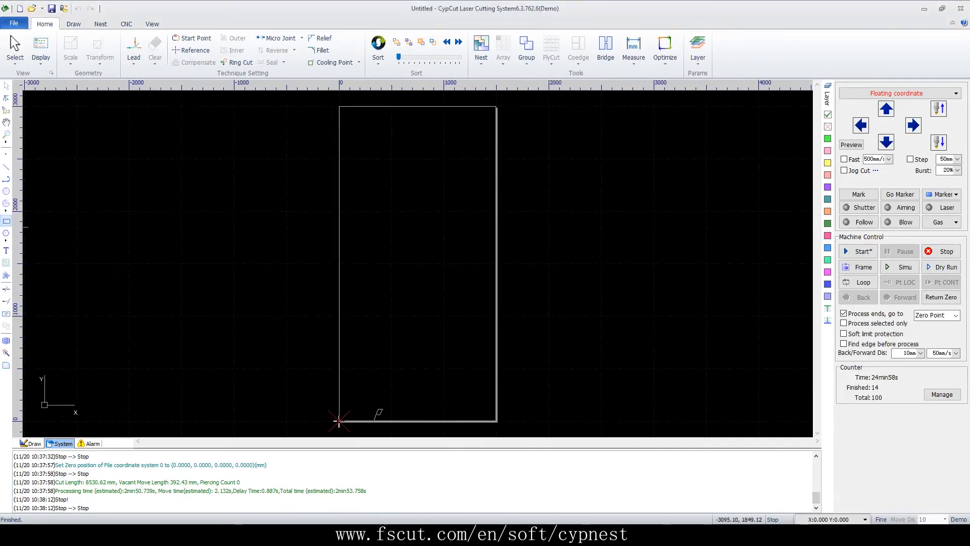
{"action": "scroll", "coordinate": [363, 303], "scroll_direction": "up", "scroll_amount": 5}
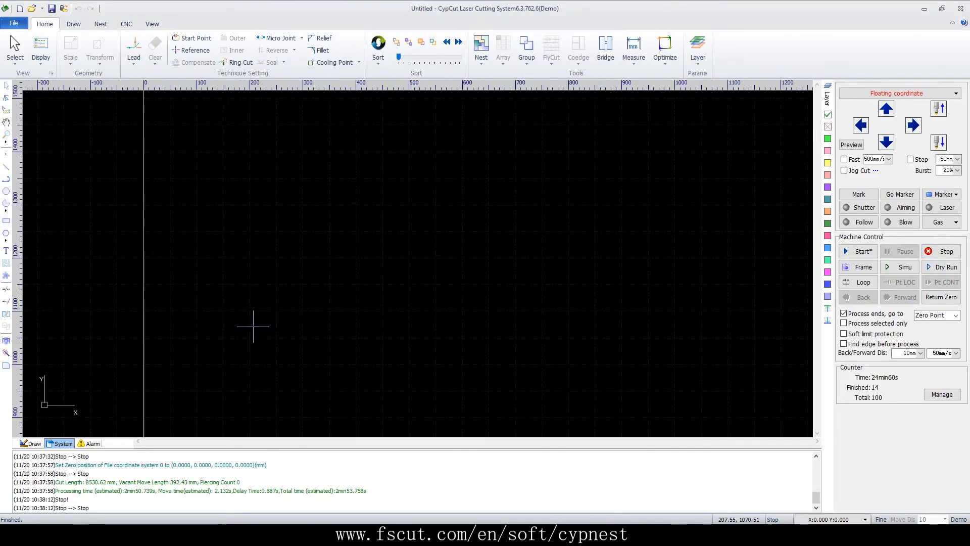
{"action": "left_click", "coordinate": [32, 444]}
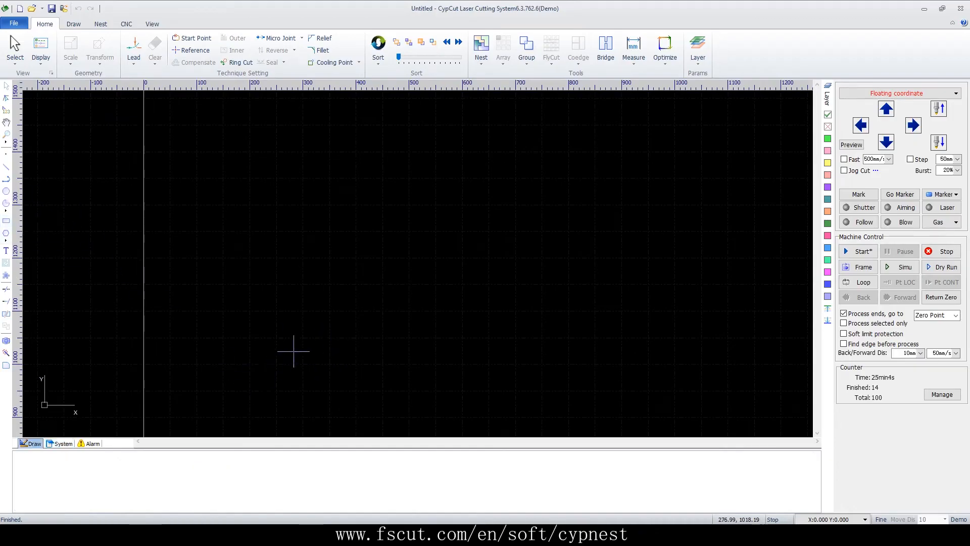
{"action": "left_click", "coordinate": [6, 220]}
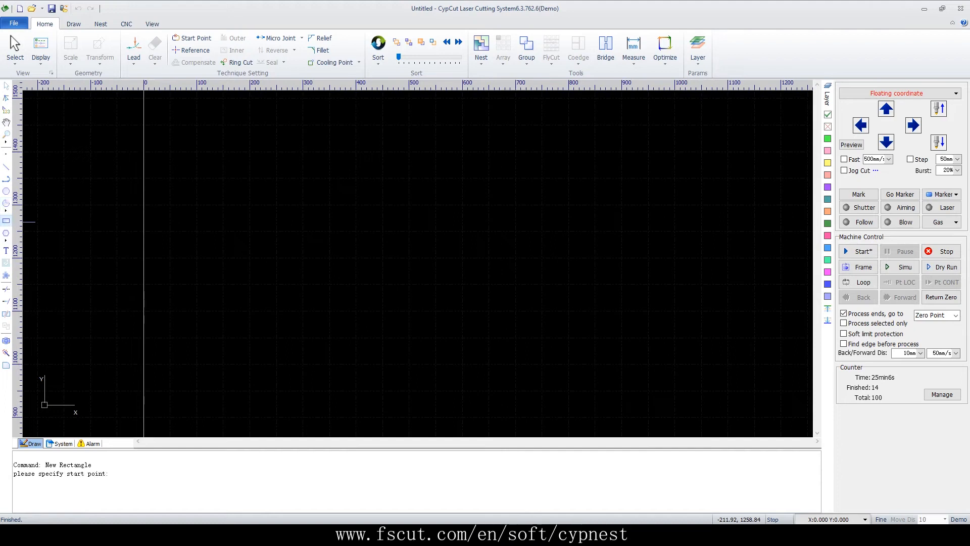
{"action": "left_click", "coordinate": [248, 382]}
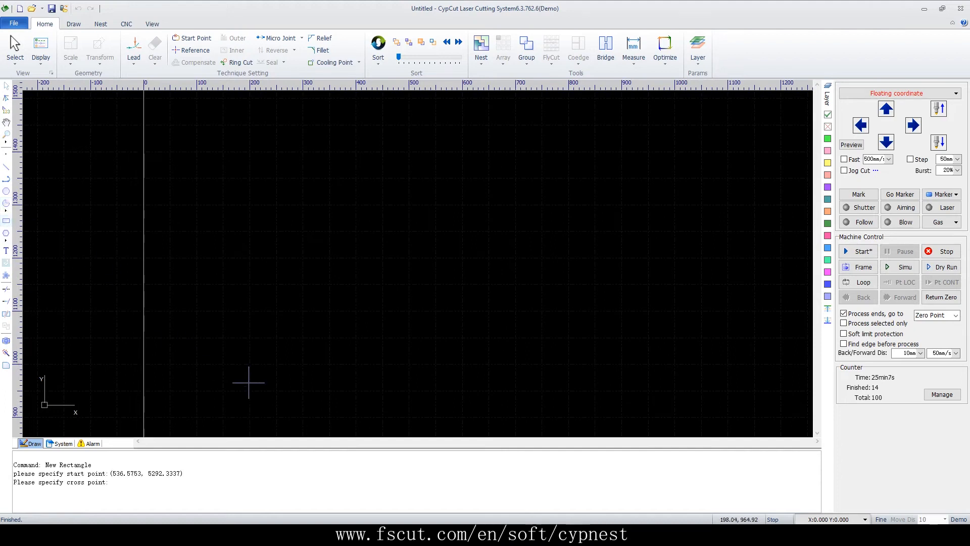
{"action": "left_click", "coordinate": [303, 337]}
Array the rectangle 5 by 5 with 20 mm intervals and apply a top-left linear fly cut with 1 mm tolerance and 600 mm max joint distance
{"action": "left_click", "coordinate": [503, 48]}
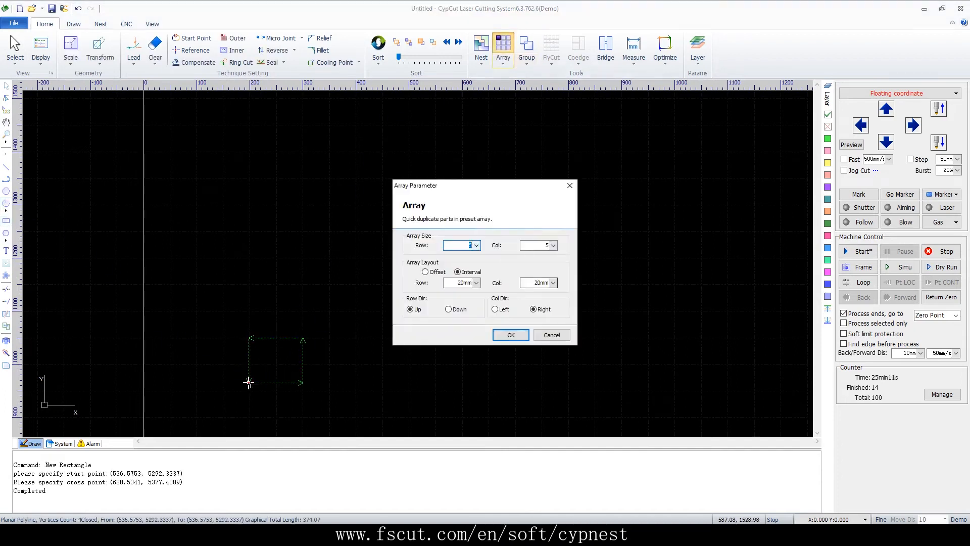
{"action": "left_click", "coordinate": [510, 335]}
{"action": "left_click_drag", "start_coordinate": [580, 97], "coordinate": [219, 435]}
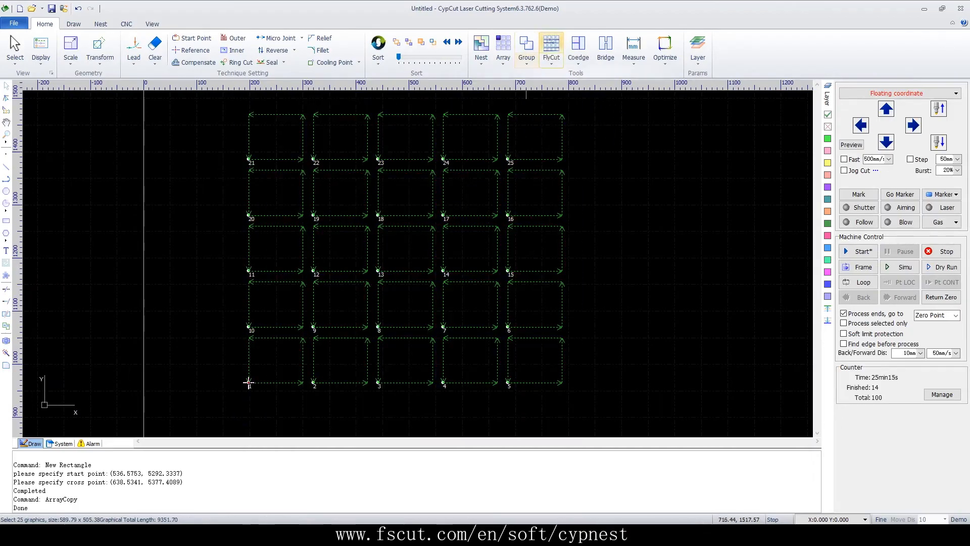
{"action": "left_click", "coordinate": [551, 48]}
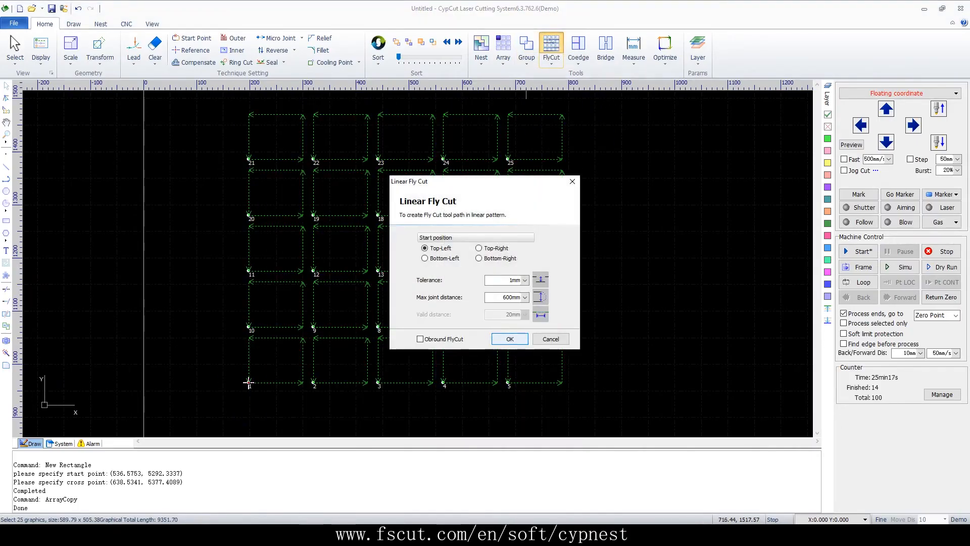
{"action": "left_click", "coordinate": [510, 339]}
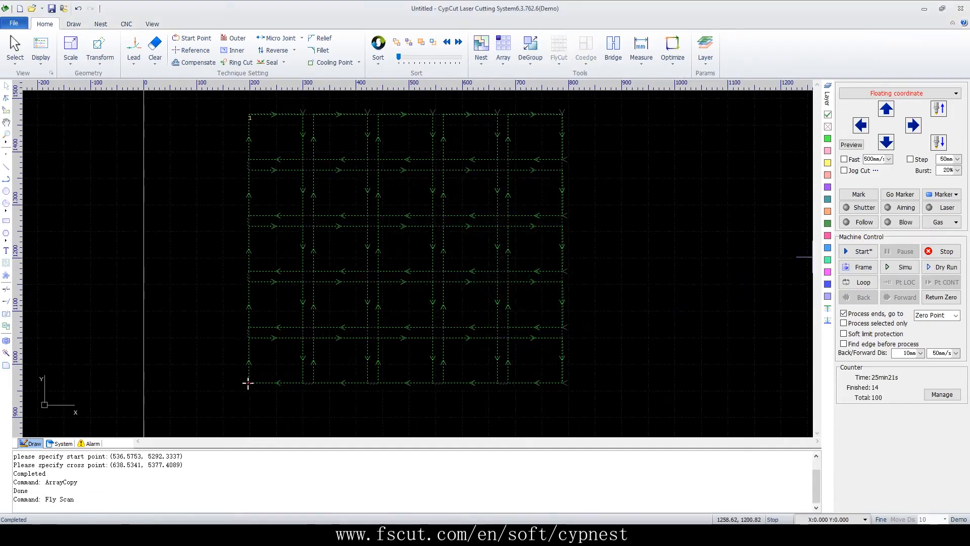
Briefly simulate the linear fly cut and ungroup it back into separate rectangles
{"action": "left_click", "coordinate": [902, 267]}
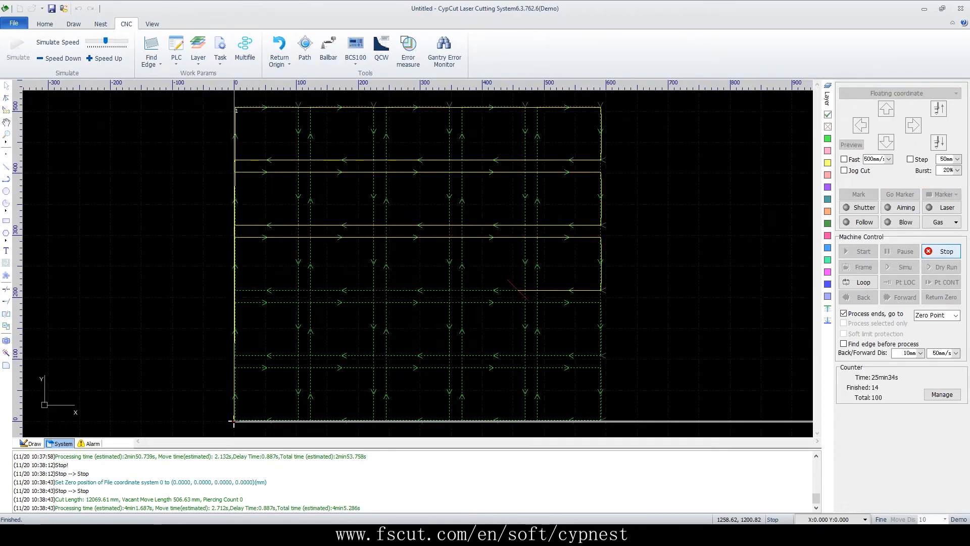
{"action": "left_click", "coordinate": [941, 251]}
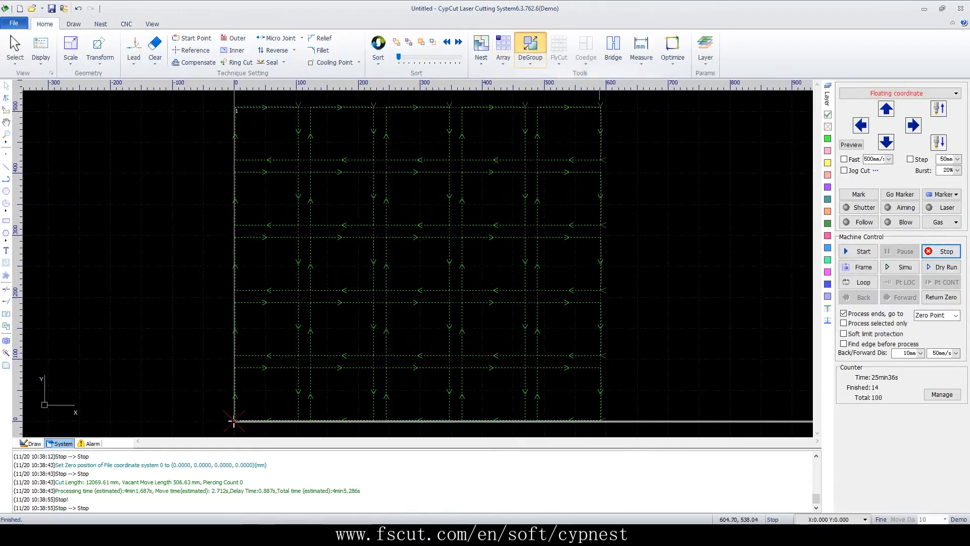
{"action": "left_click", "coordinate": [530, 51]}
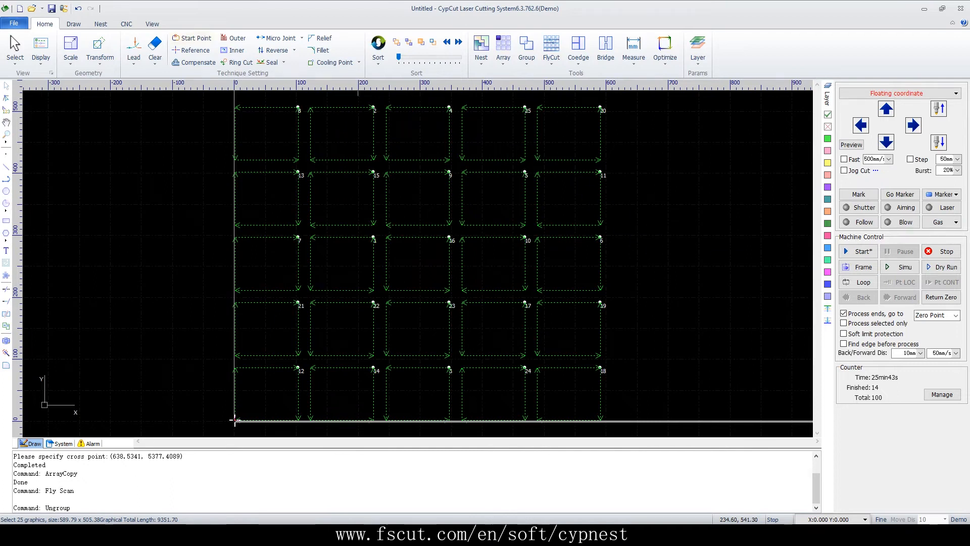
Start a new drawing without saving the spaced rectangles and draw a rectangle about 70 mm wide and 60 mm high
{"action": "left_click", "coordinate": [20, 9]}
{"action": "left_click", "coordinate": [484, 281]}
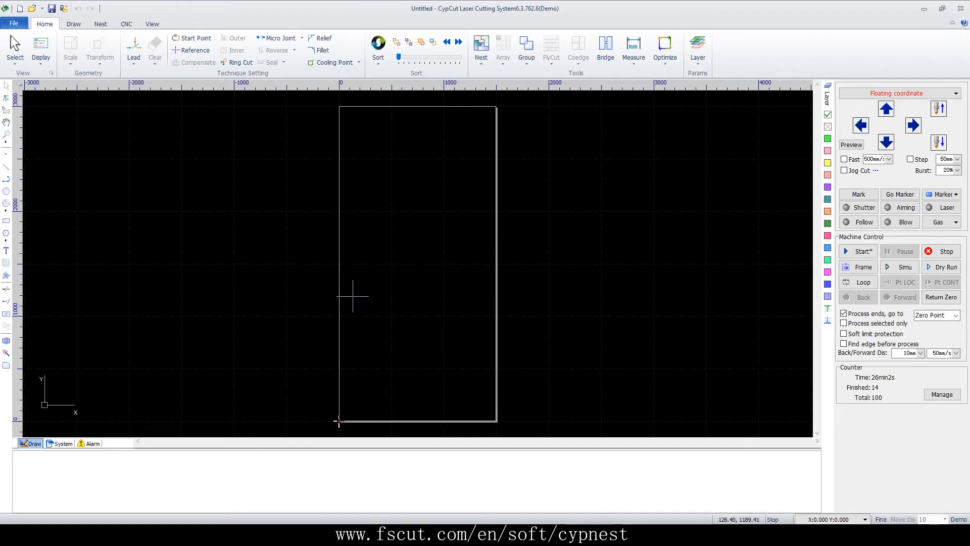
{"action": "scroll", "coordinate": [413, 274], "scroll_direction": "up", "scroll_amount": 2}
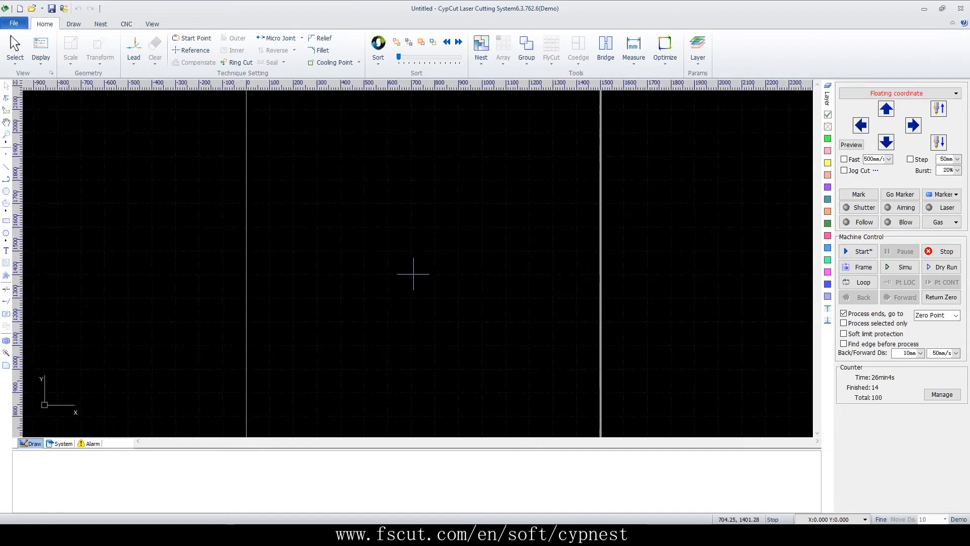
{"action": "scroll", "coordinate": [461, 304], "scroll_direction": "up", "scroll_amount": 2}
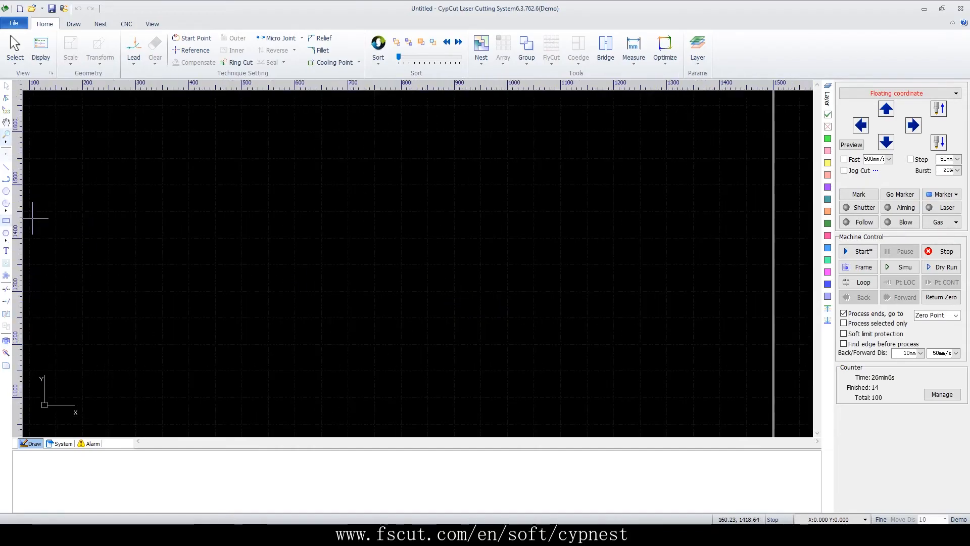
{"action": "left_click", "coordinate": [6, 220]}
{"action": "left_click", "coordinate": [230, 367]}
{"action": "left_click", "coordinate": [268, 336]}
Array the rectangle in 5 rows and 5 columns with 0 mm row and column intervals so neighbouring edges coincide
{"action": "left_click", "coordinate": [503, 51]}
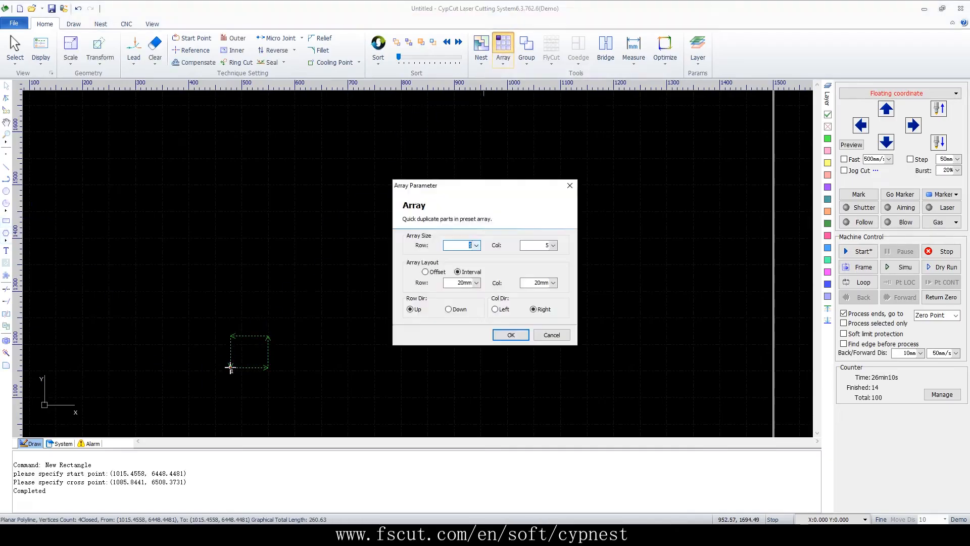
{"action": "left_click", "coordinate": [477, 282]}
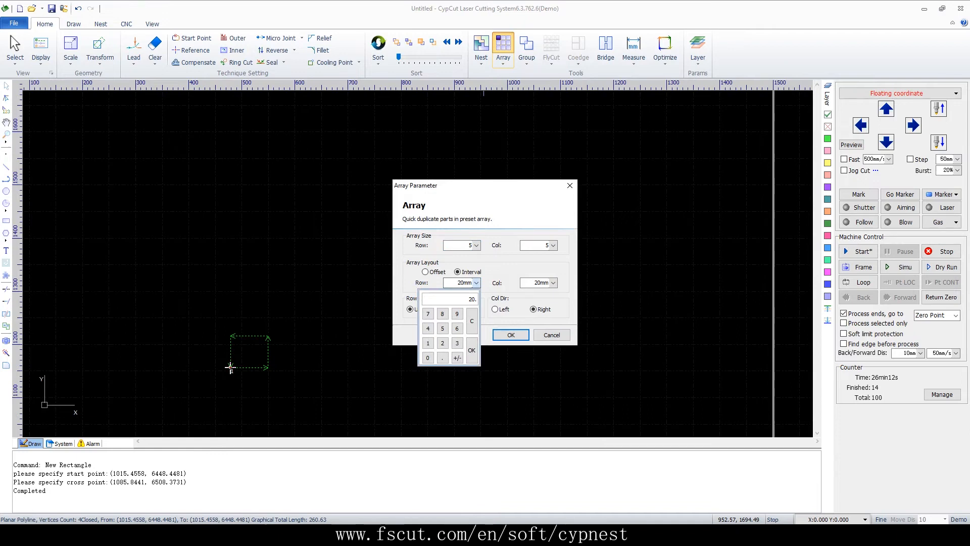
{"action": "left_click", "coordinate": [471, 350]}
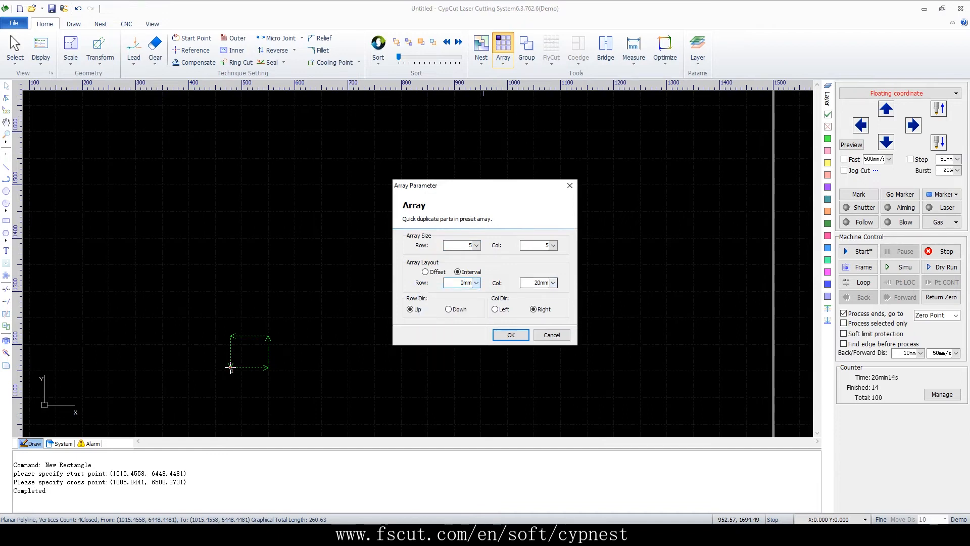
{"action": "left_click", "coordinate": [553, 282]}
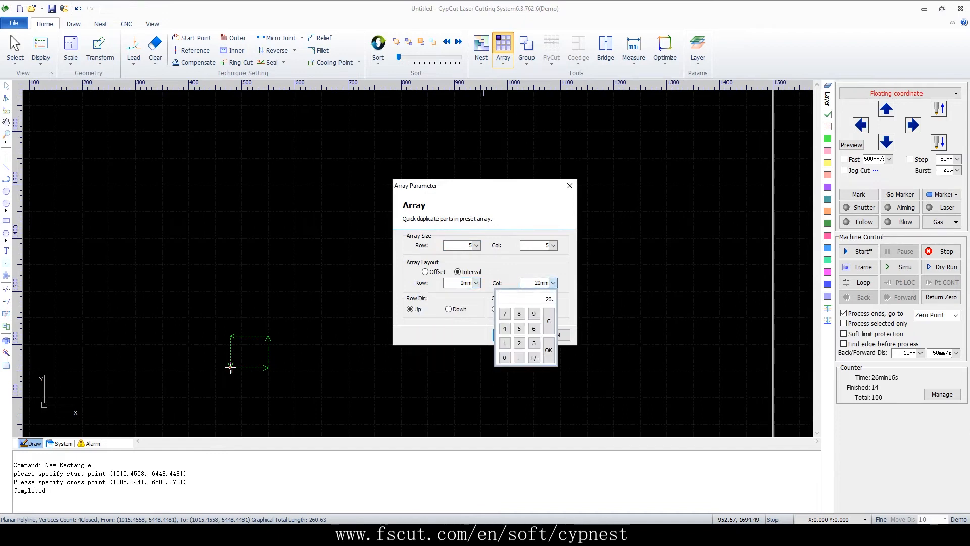
{"action": "left_click", "coordinate": [548, 350]}
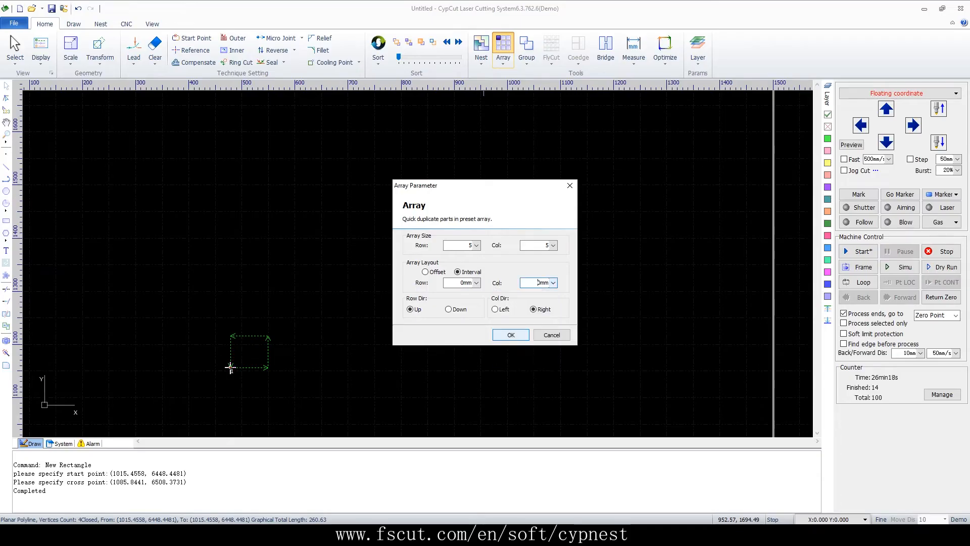
{"action": "left_click", "coordinate": [505, 334]}
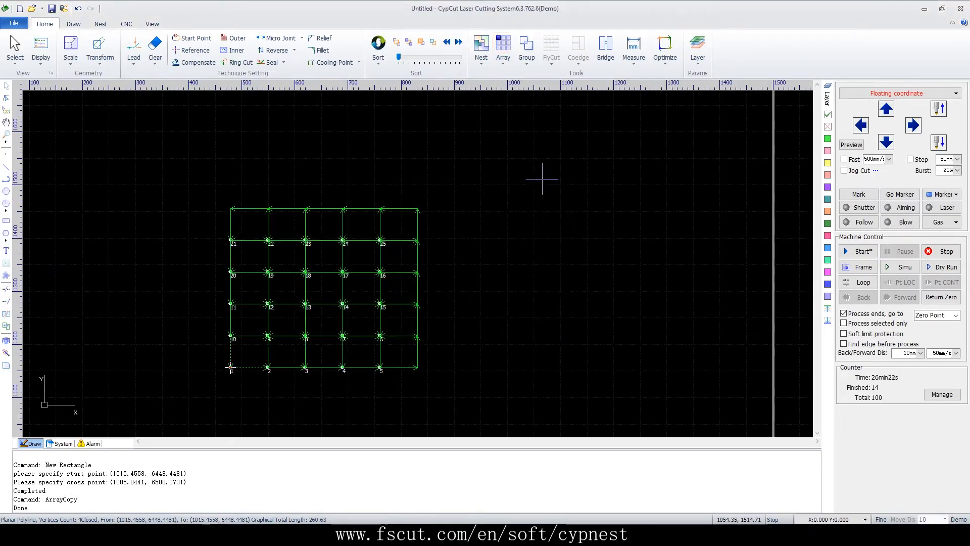
Apply a top-left S-pattern rectangle coedge with 2 mm overcut to the gapless 5 by 5 array and briefly simulate the cut
{"action": "left_click_drag", "start_coordinate": [426, 203], "coordinate": [192, 408]}
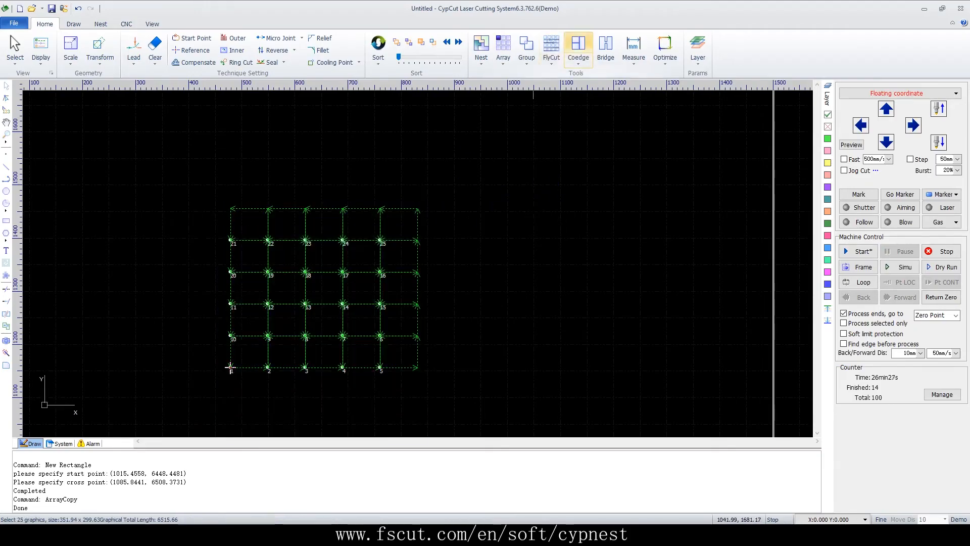
{"action": "left_click", "coordinate": [578, 48]}
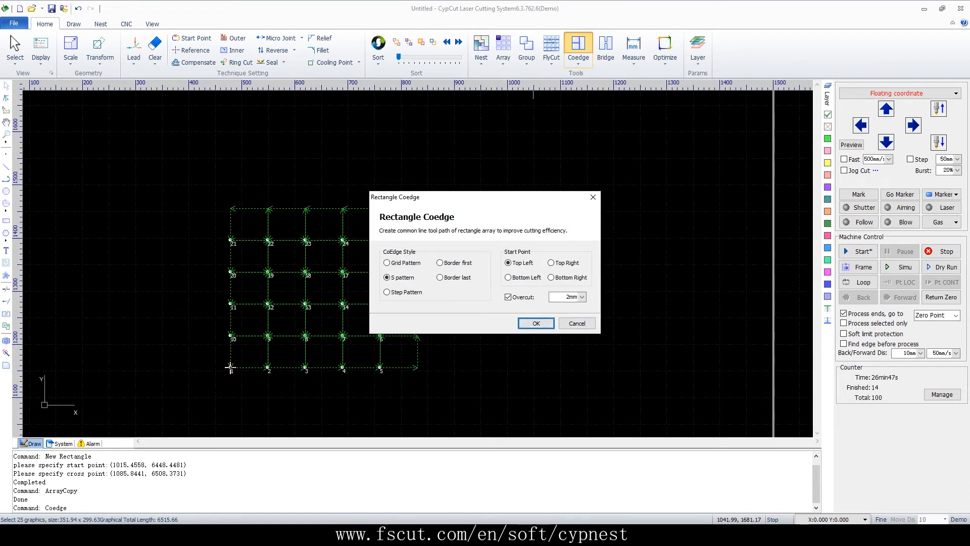
{"action": "left_click", "coordinate": [536, 324]}
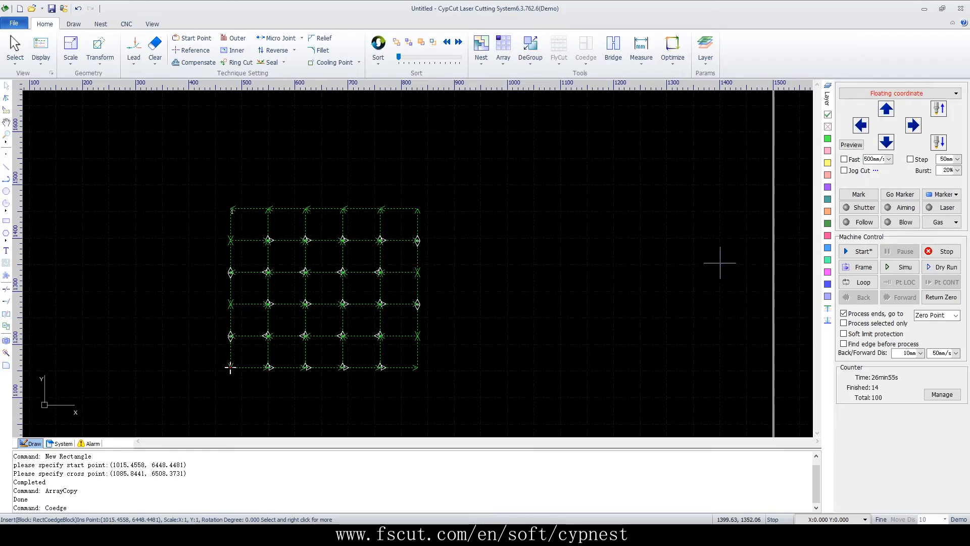
{"action": "left_click", "coordinate": [943, 266]}
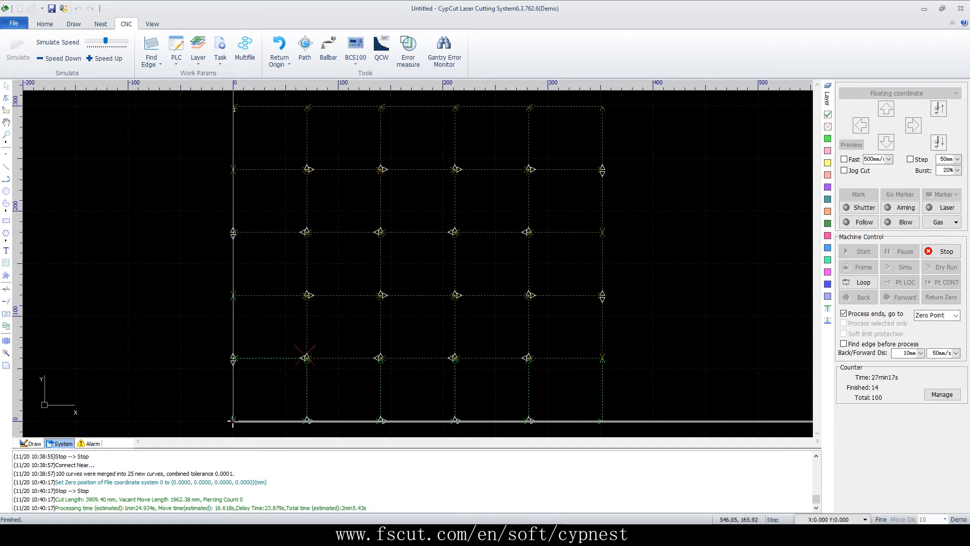
{"action": "left_click", "coordinate": [941, 251]}
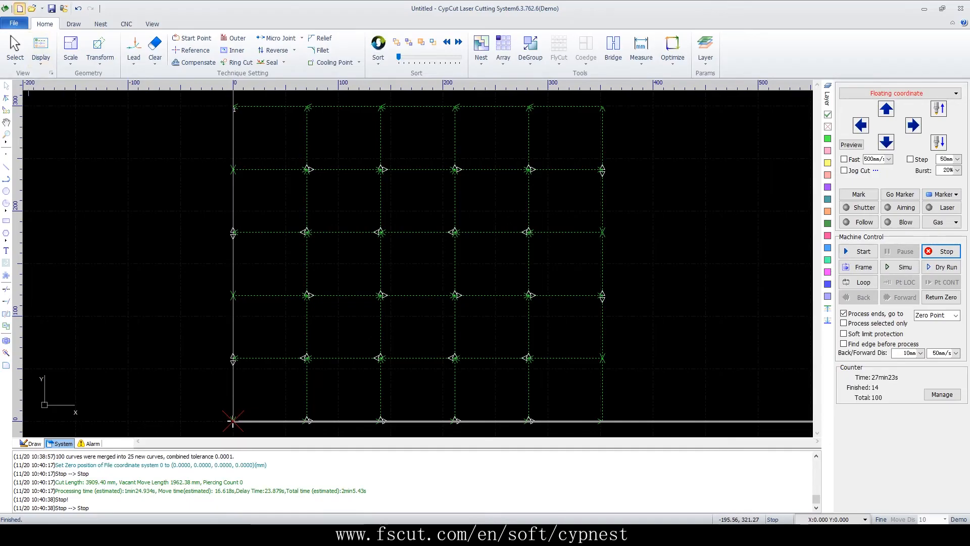
Start a new drawing without saving the coedge array and draw a rectangle about 63 mm wide and 85 mm high
{"action": "left_click", "coordinate": [20, 8]}
{"action": "left_click", "coordinate": [484, 281]}
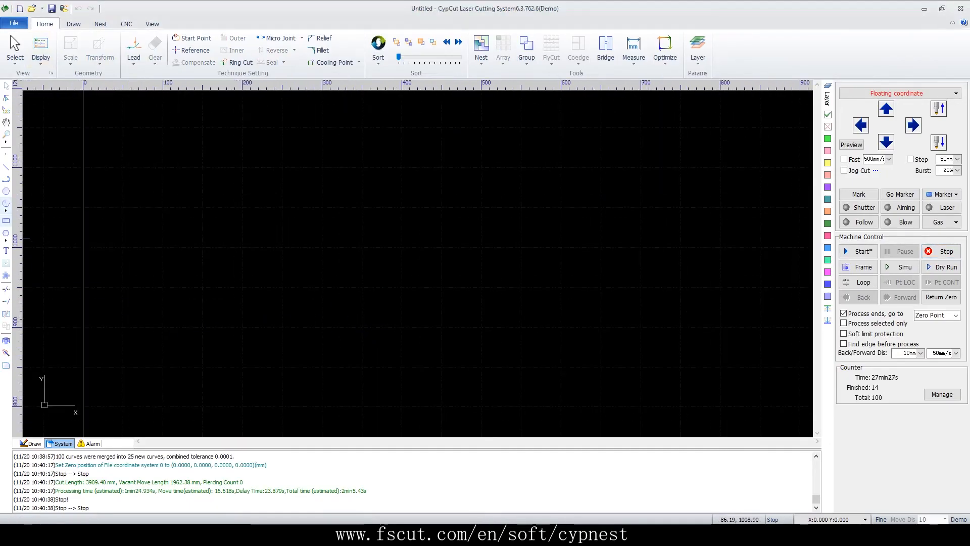
{"action": "left_click", "coordinate": [209, 354]}
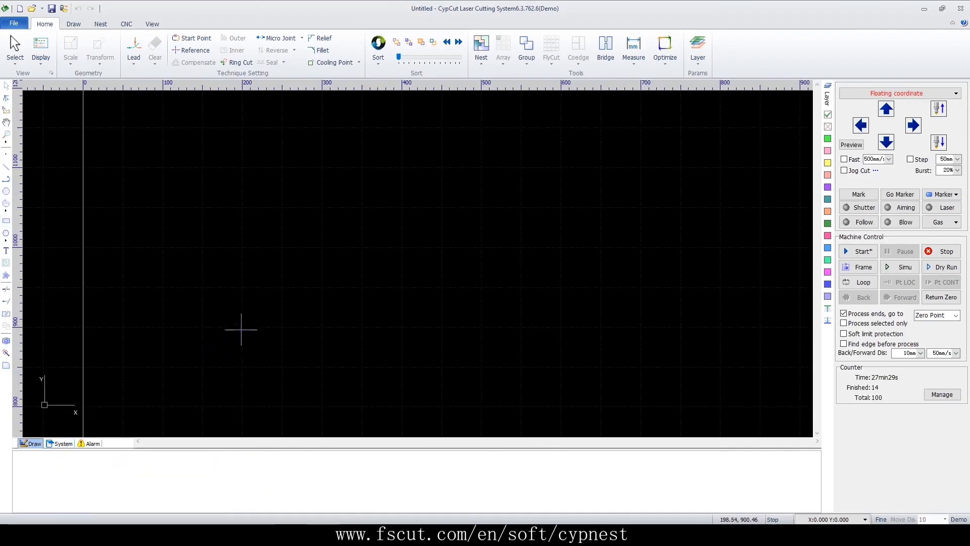
{"action": "left_click", "coordinate": [6, 220]}
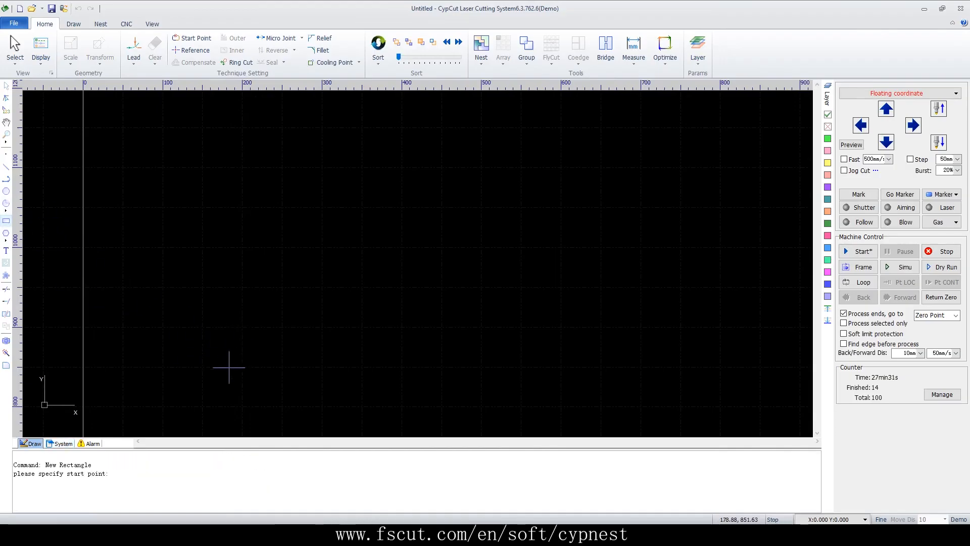
{"action": "left_click", "coordinate": [253, 365]}
{"action": "left_click", "coordinate": [304, 298]}
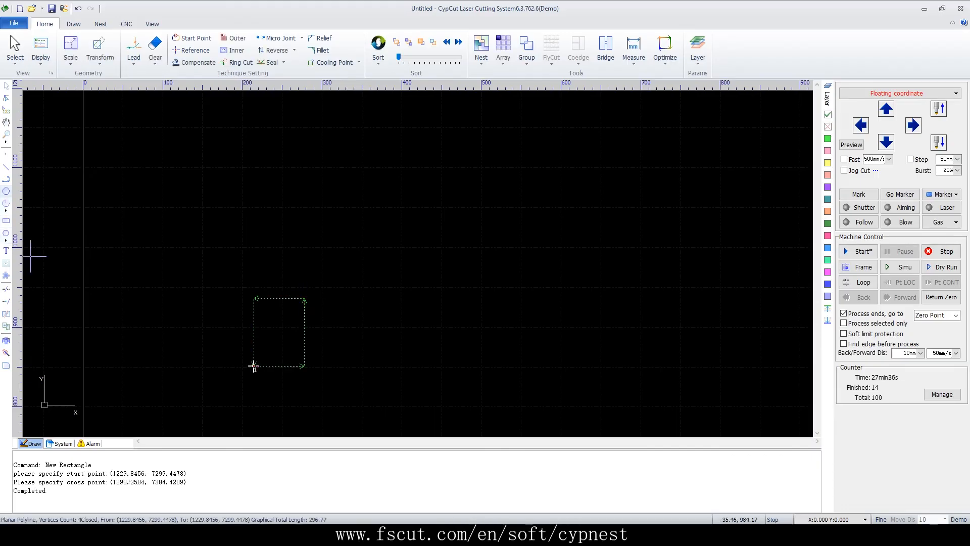
Draw a circle of about 20 mm radius near the middle of the rectangle
{"action": "left_click", "coordinate": [6, 191]}
{"action": "left_click", "coordinate": [278, 328]}
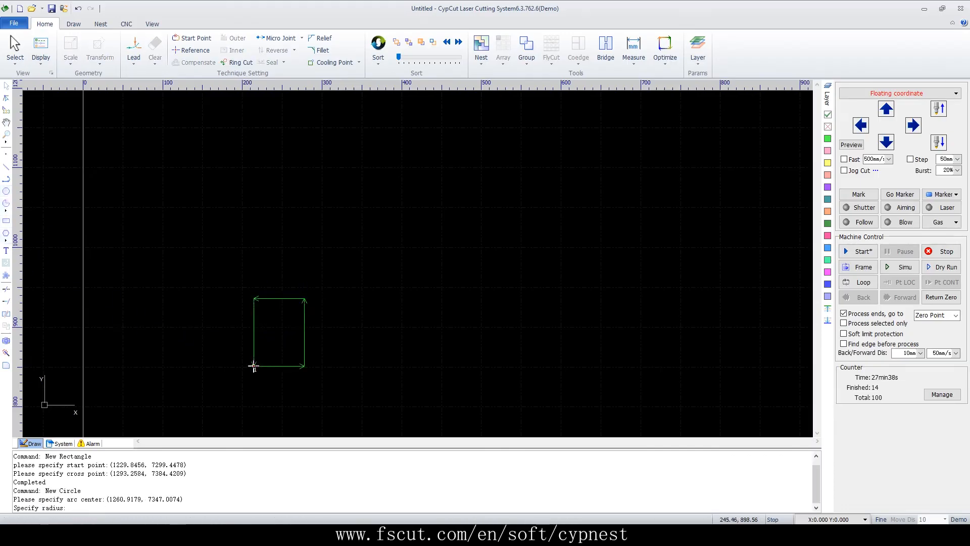
{"action": "left_click", "coordinate": [290, 316]}
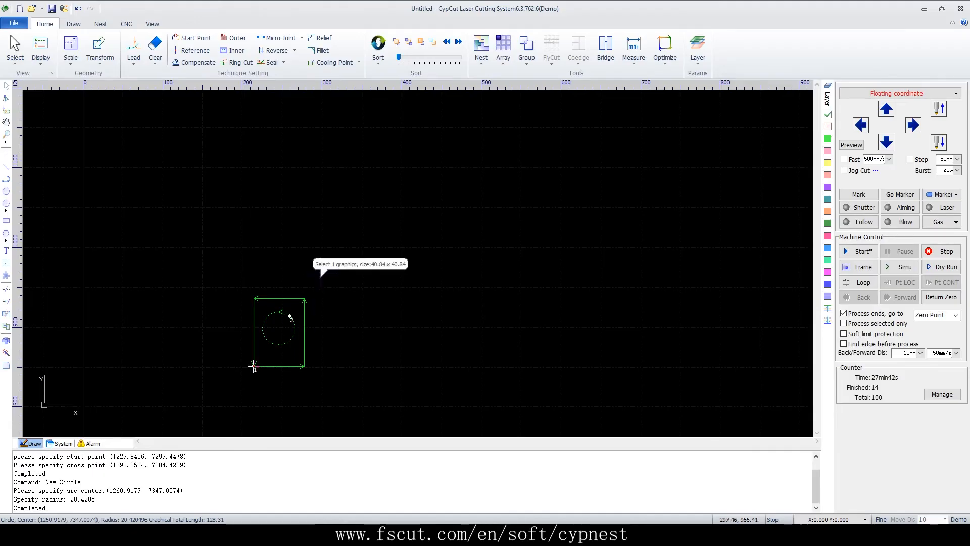
Group the rectangle with its circle and array the group in 5 rows and 5 columns with 0 mm intervals
{"action": "left_click_drag", "start_coordinate": [317, 285], "coordinate": [239, 399]}
{"action": "left_click", "coordinate": [527, 51]}
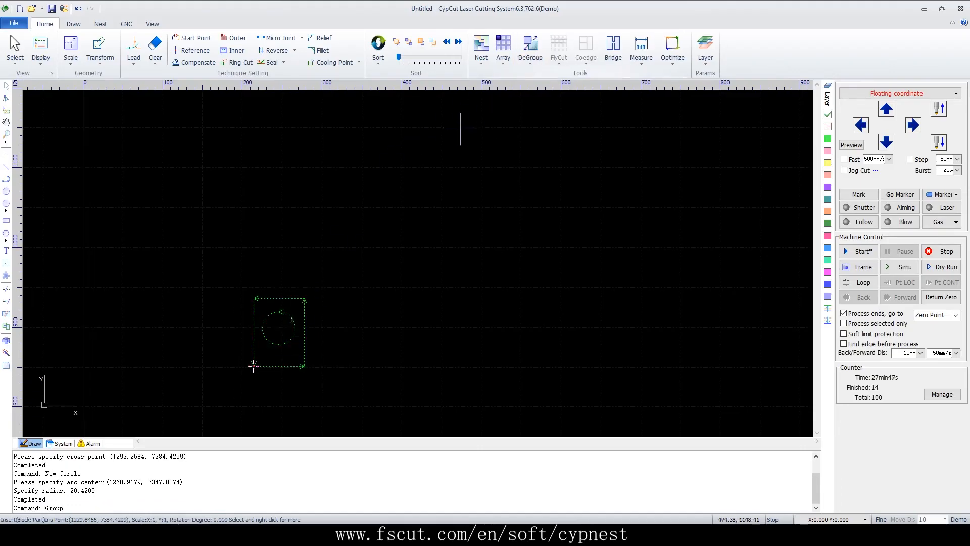
{"action": "left_click", "coordinate": [503, 49]}
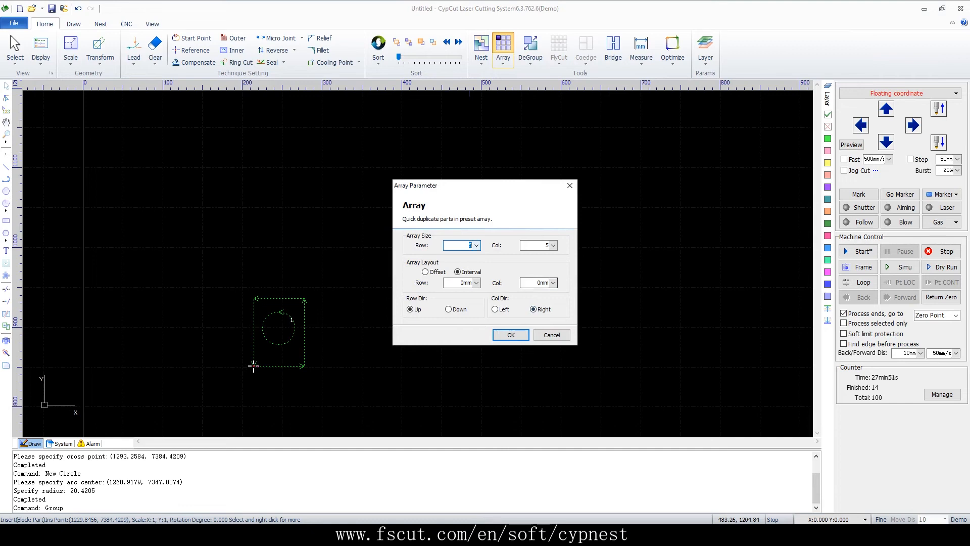
{"action": "left_click", "coordinate": [513, 335]}
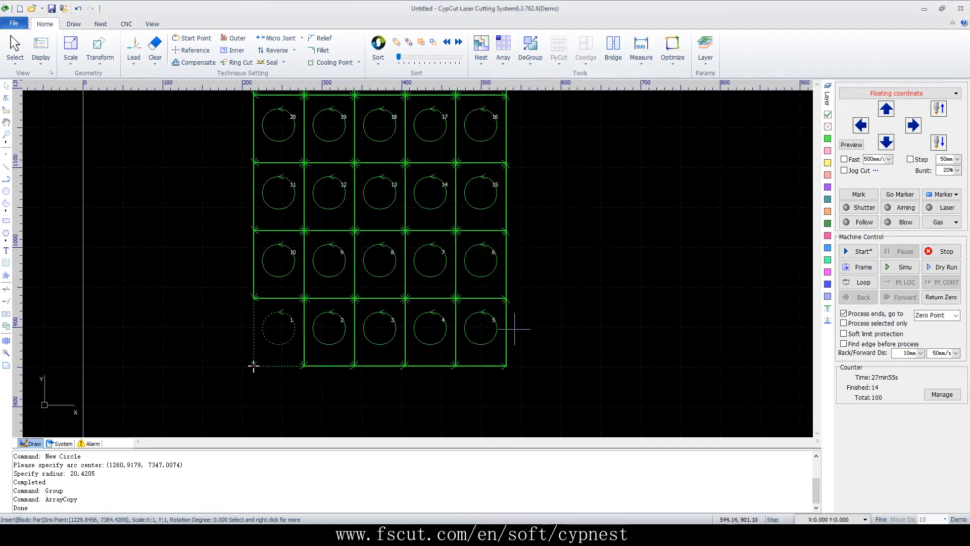
Apply a rectangle coedge to all the grouped parts, using the S pattern, top-left start point and 2 mm overcut
{"action": "scroll", "coordinate": [514, 329], "scroll_direction": "down", "scroll_amount": 2}
{"action": "left_click_drag", "start_coordinate": [524, 113], "coordinate": [340, 405]}
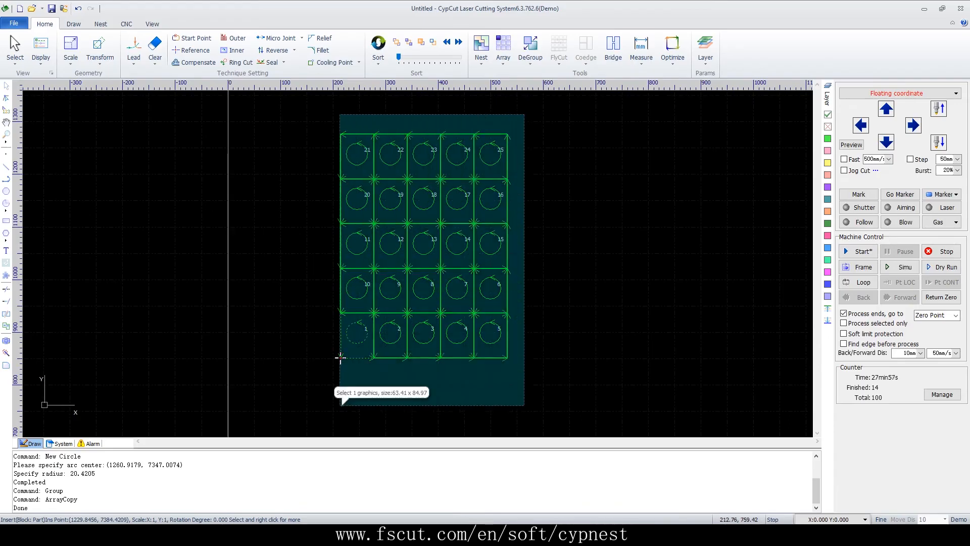
{"action": "left_click_drag", "start_coordinate": [340, 358], "coordinate": [340, 358]}
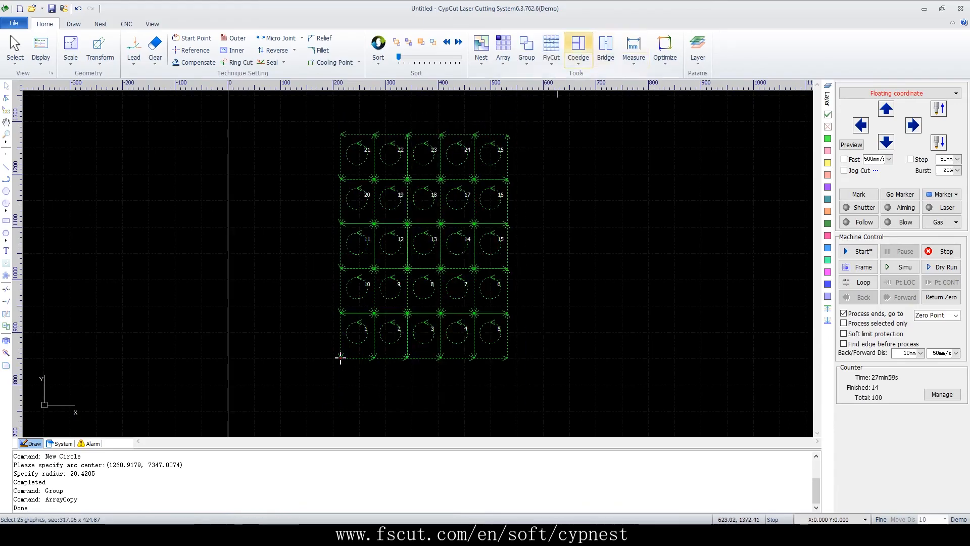
{"action": "left_click", "coordinate": [578, 48]}
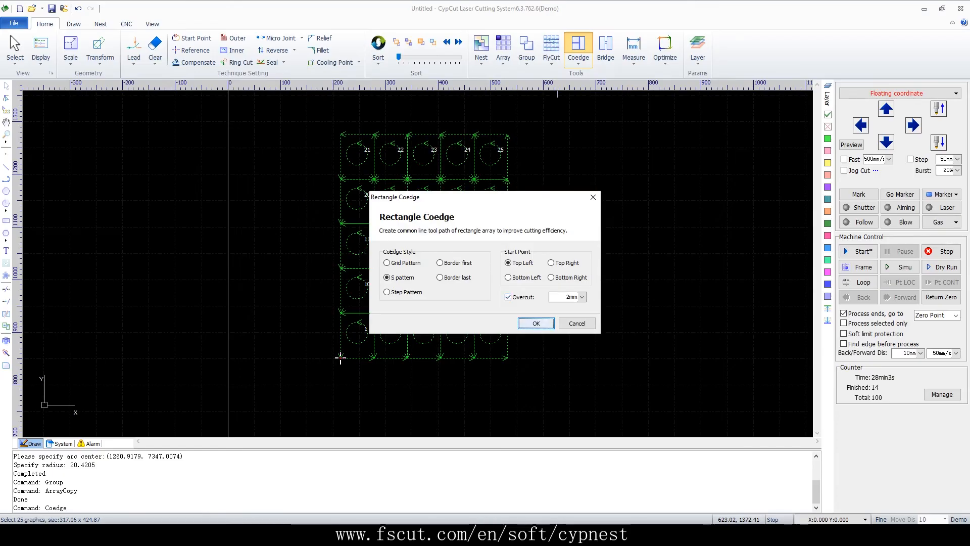
{"action": "key", "text": "Return"}
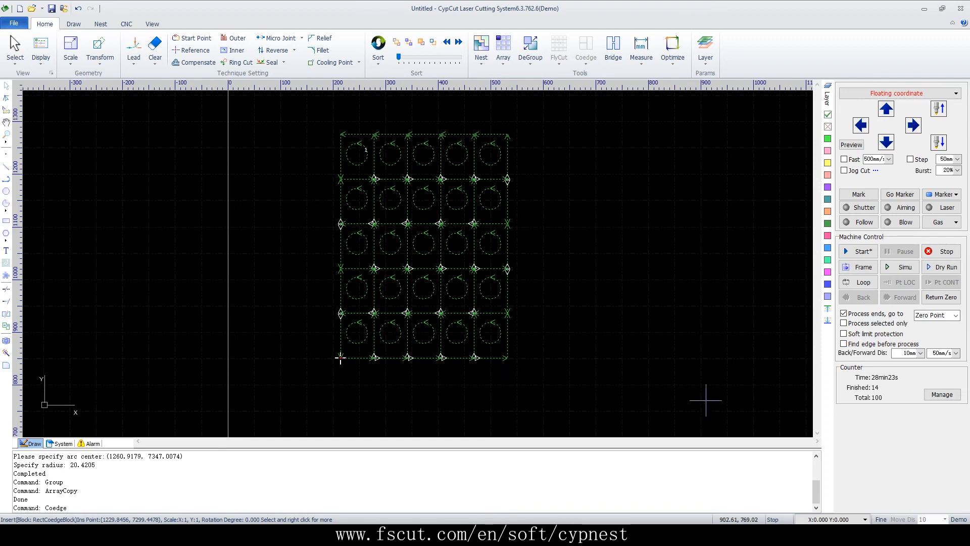
Start a new drawing without saving the grouped array and insert the text "0" in Tahoma at 10 mm height
{"action": "left_click", "coordinate": [19, 8]}
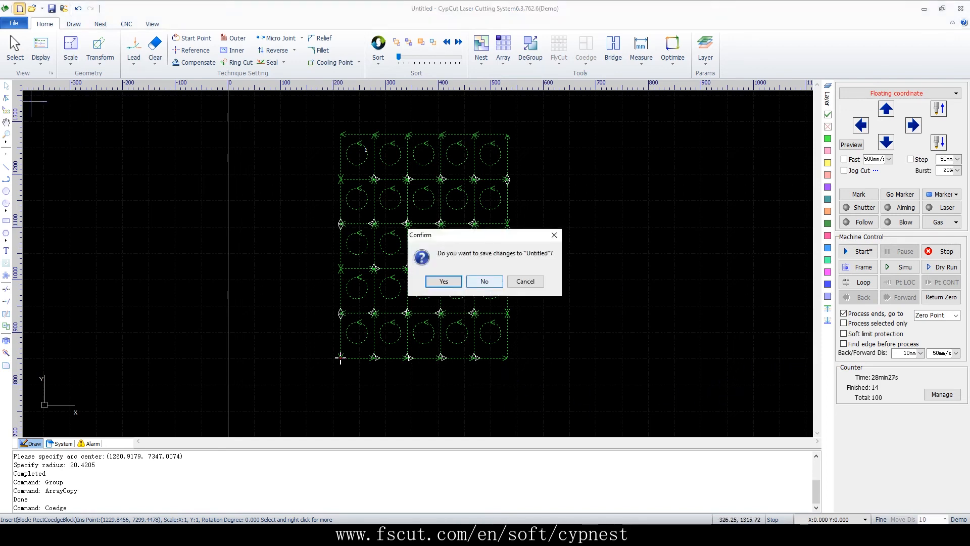
{"action": "left_click", "coordinate": [484, 281]}
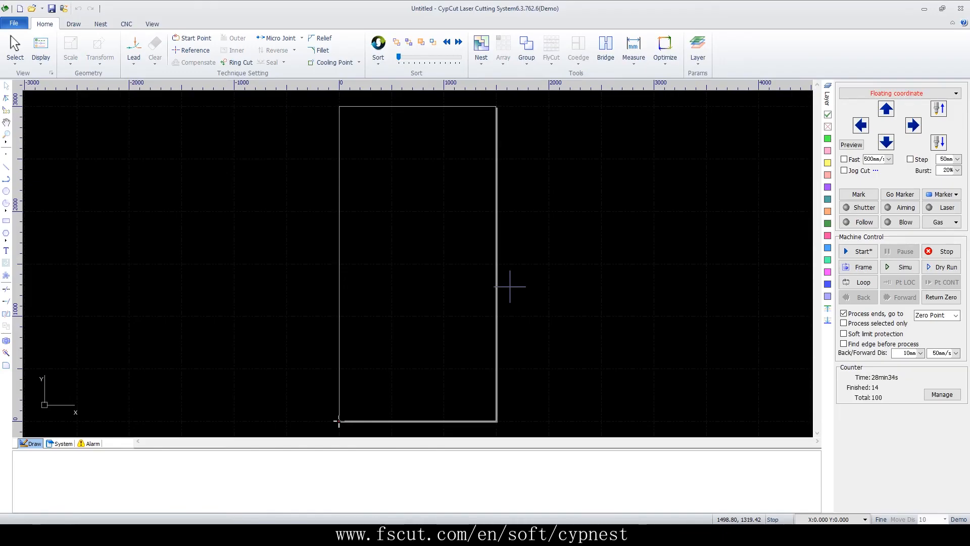
{"action": "scroll", "coordinate": [421, 229], "scroll_direction": "up", "scroll_amount": 3}
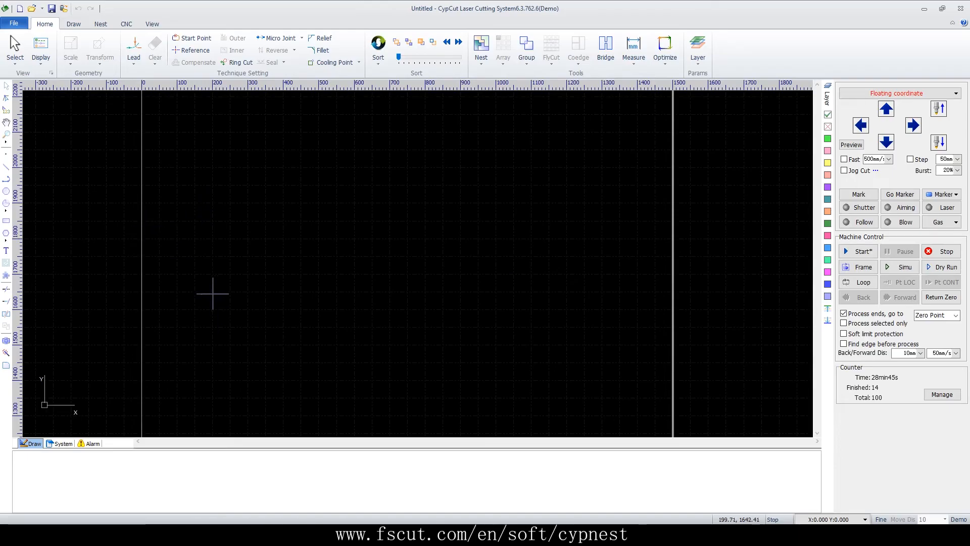
{"action": "left_click", "coordinate": [6, 250]}
{"action": "scroll", "coordinate": [256, 262], "scroll_direction": "up", "scroll_amount": 5}
{"action": "left_click", "coordinate": [230, 287]}
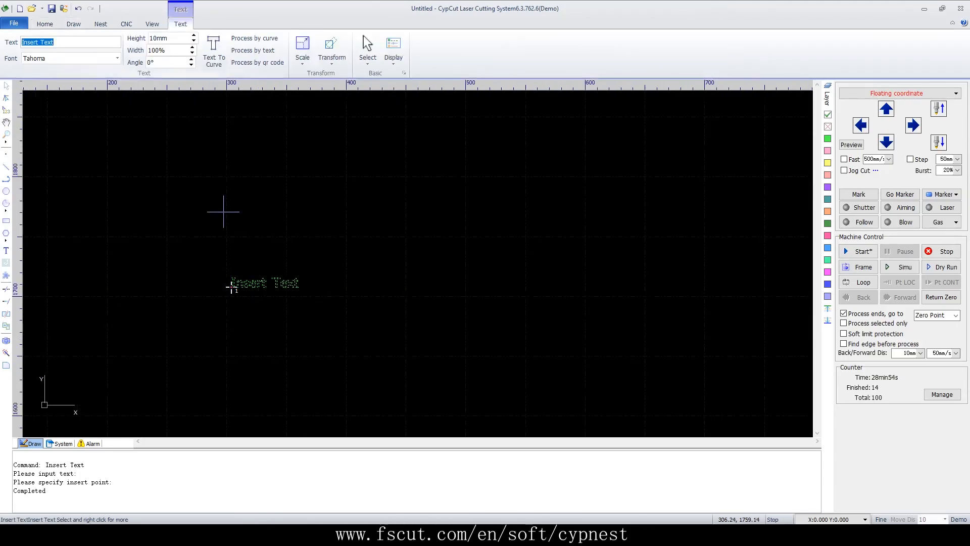
{"action": "type", "text": "0"}
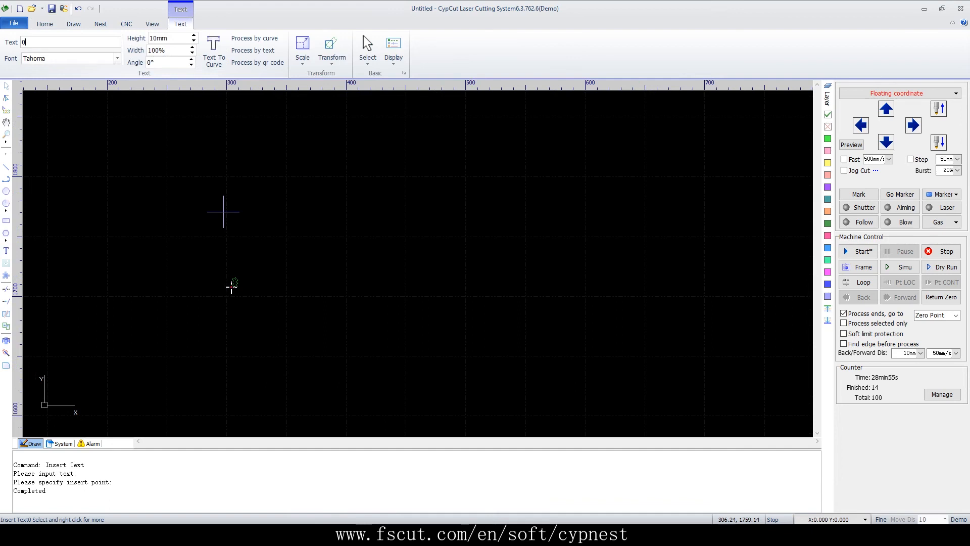
{"action": "scroll", "coordinate": [232, 293], "scroll_direction": "up", "scroll_amount": 8}
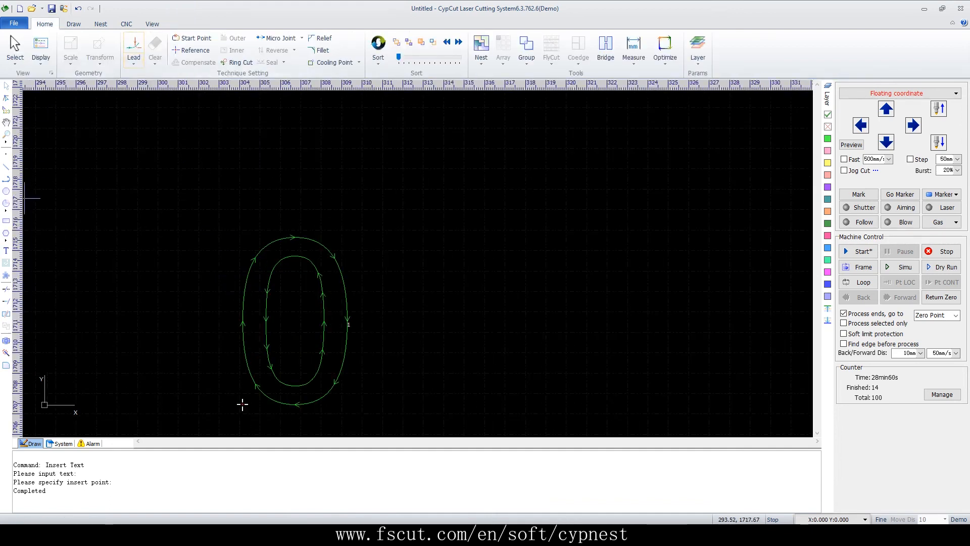
Insert a second text reading "D" above and to the right of the "0", in Tahoma at 10 mm height
{"action": "left_click", "coordinate": [6, 251]}
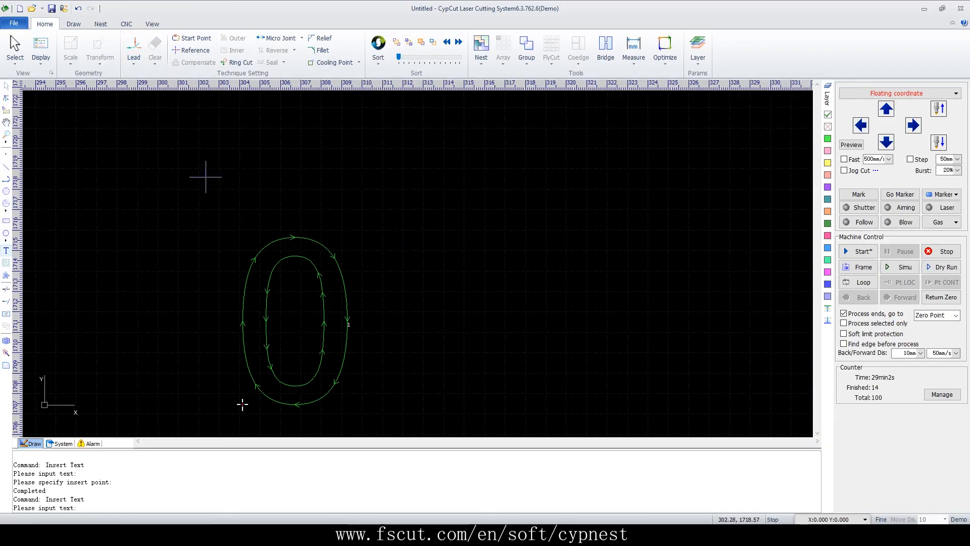
{"action": "left_click", "coordinate": [6, 251]}
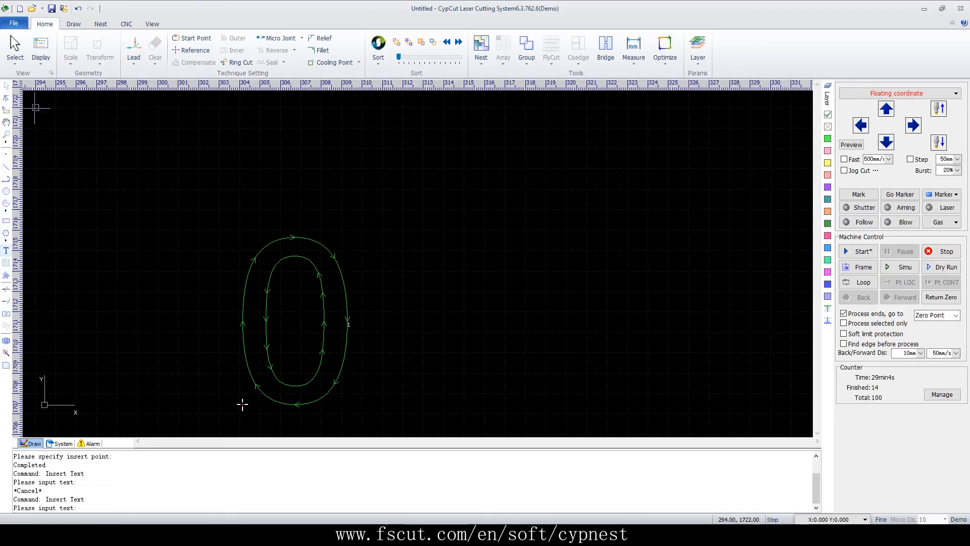
{"action": "key", "text": "Return"}
{"action": "scroll", "coordinate": [303, 329], "scroll_direction": "down", "scroll_amount": 3}
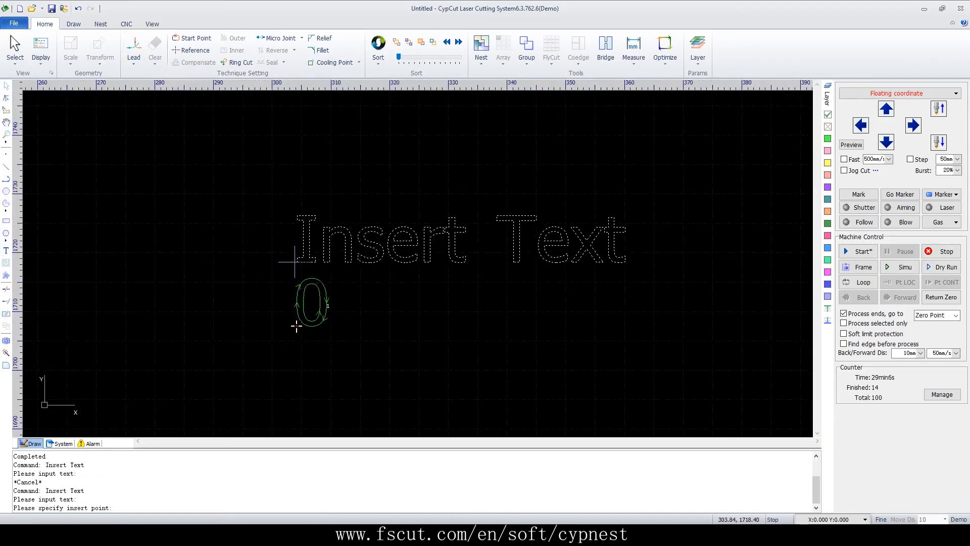
{"action": "left_click", "coordinate": [365, 263]}
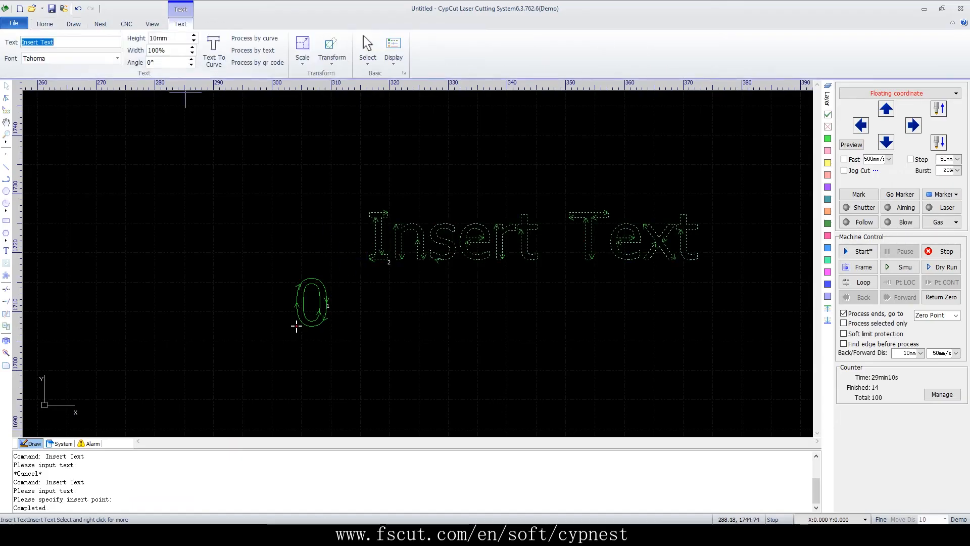
{"action": "type", "text": "D"}
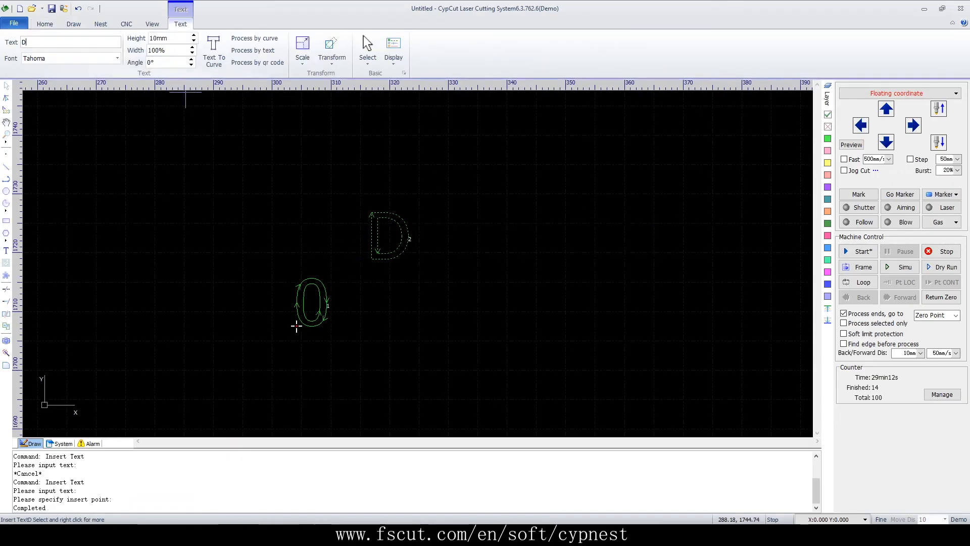
{"action": "left_click", "coordinate": [514, 238]}
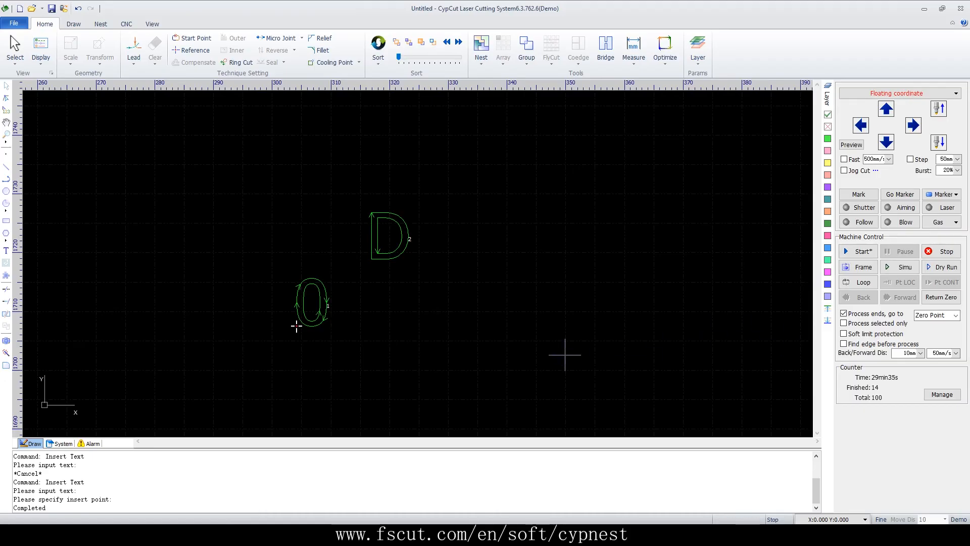
Convert the "0" text to curves
{"action": "scroll", "coordinate": [291, 321], "scroll_direction": "up", "scroll_amount": 3}
{"action": "left_click_drag", "start_coordinate": [434, 146], "coordinate": [347, 298]}
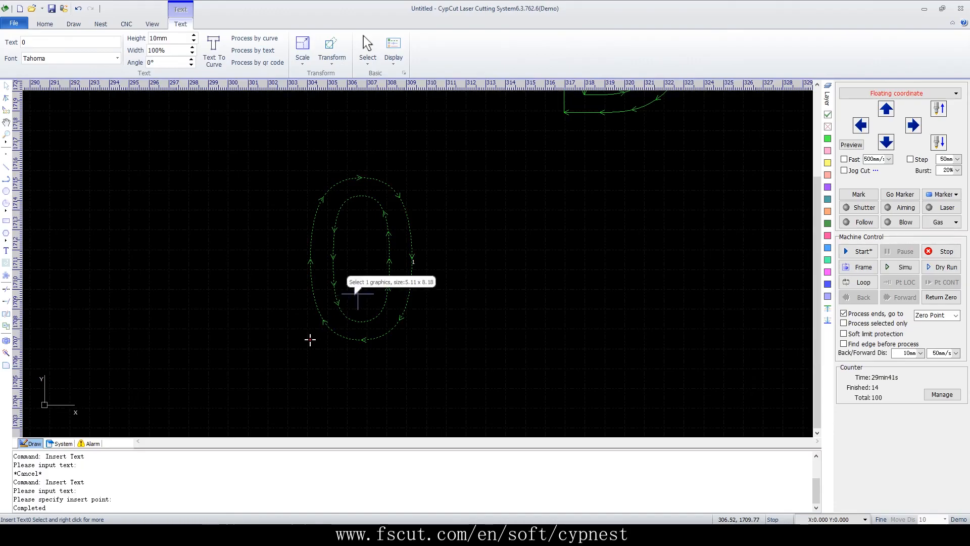
{"action": "left_click", "coordinate": [214, 50]}
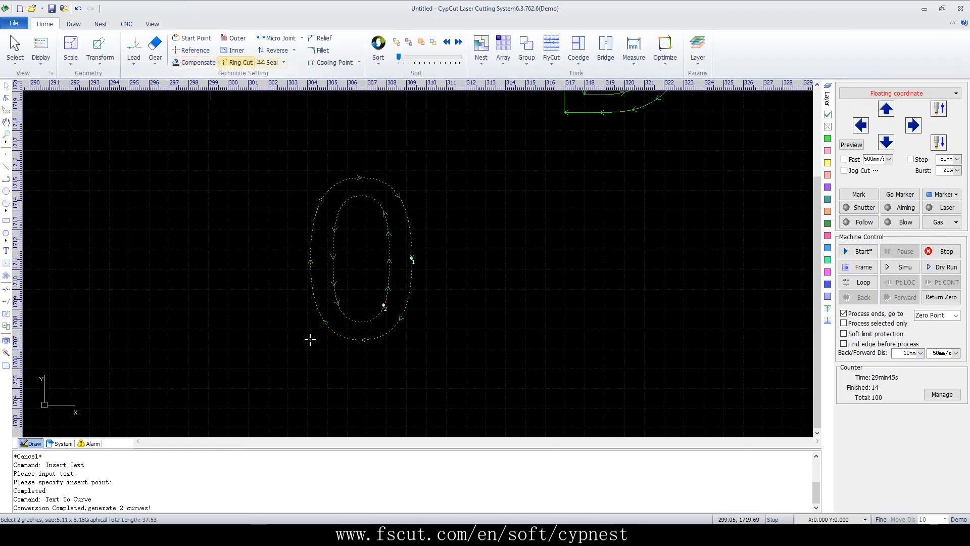
Bridge the inner and outer contours of the "0" across its upper edge, with 600 mm effective distance and 0.2 mm bridge width
{"action": "left_click", "coordinate": [606, 48]}
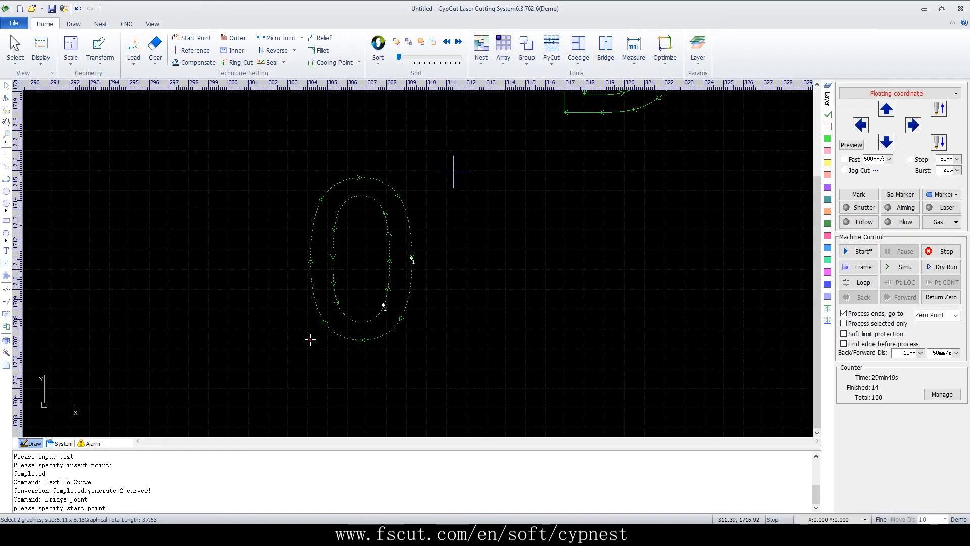
{"action": "left_click", "coordinate": [370, 169]}
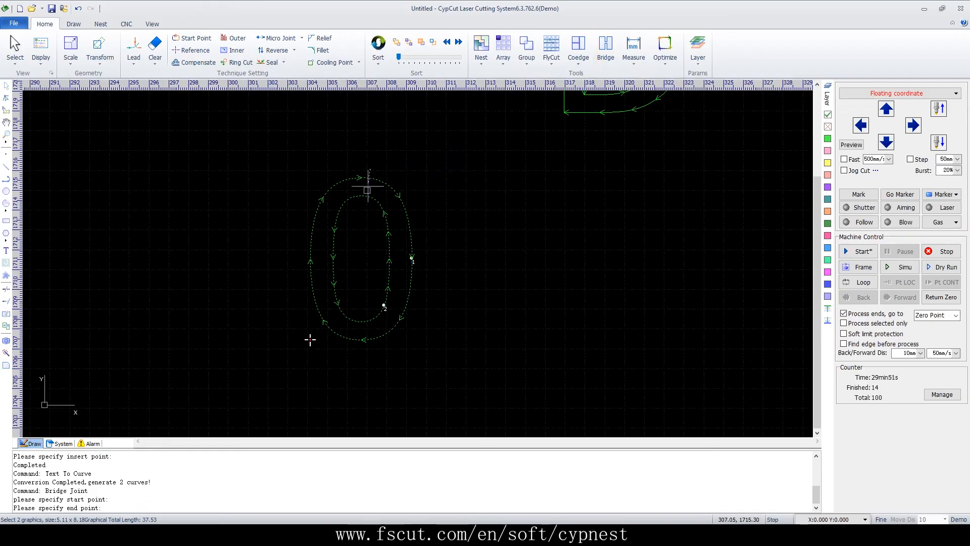
{"action": "left_click", "coordinate": [367, 211]}
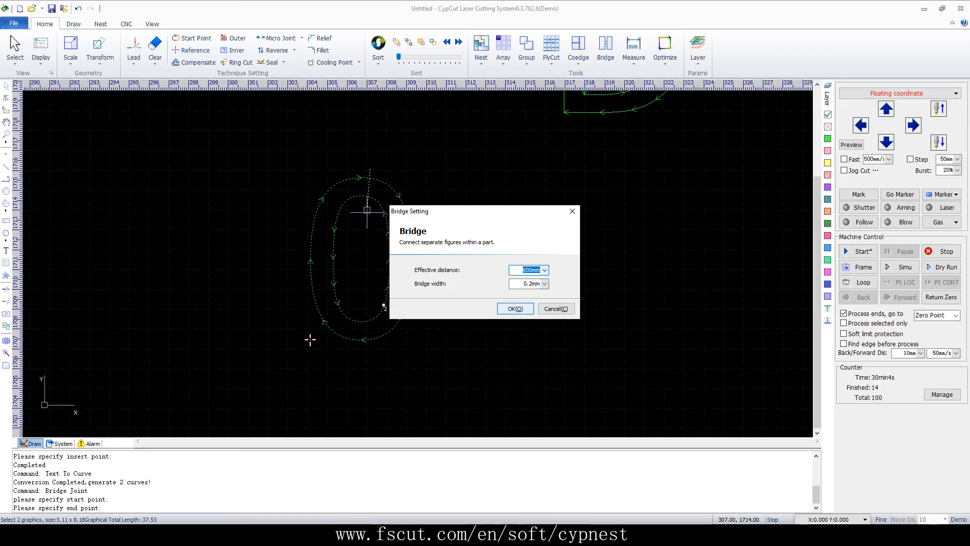
{"action": "key", "text": "Return"}
Measure the horizontal distance between the outer and inner contours on the right side of the "0"
{"action": "scroll", "coordinate": [350, 196], "scroll_direction": "up", "scroll_amount": 3}
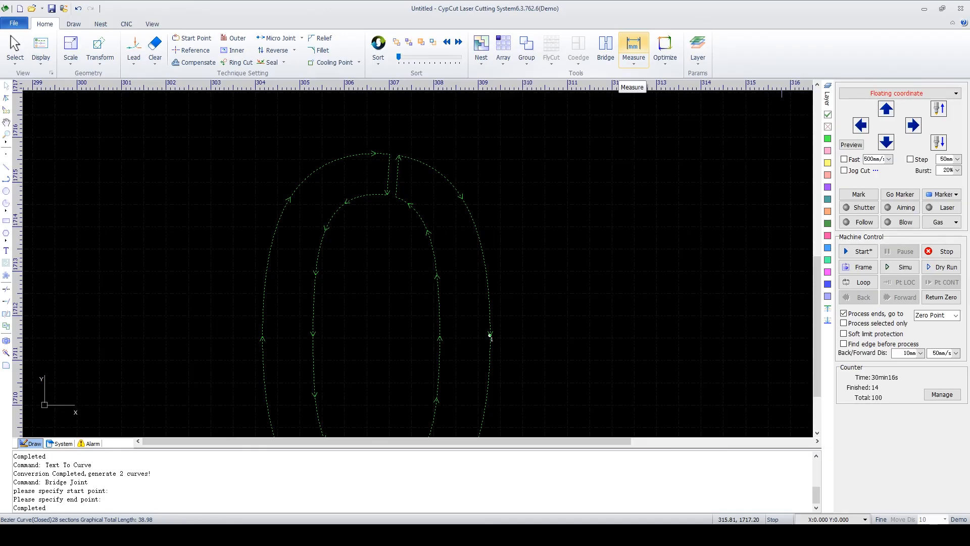
{"action": "left_click", "coordinate": [633, 51]}
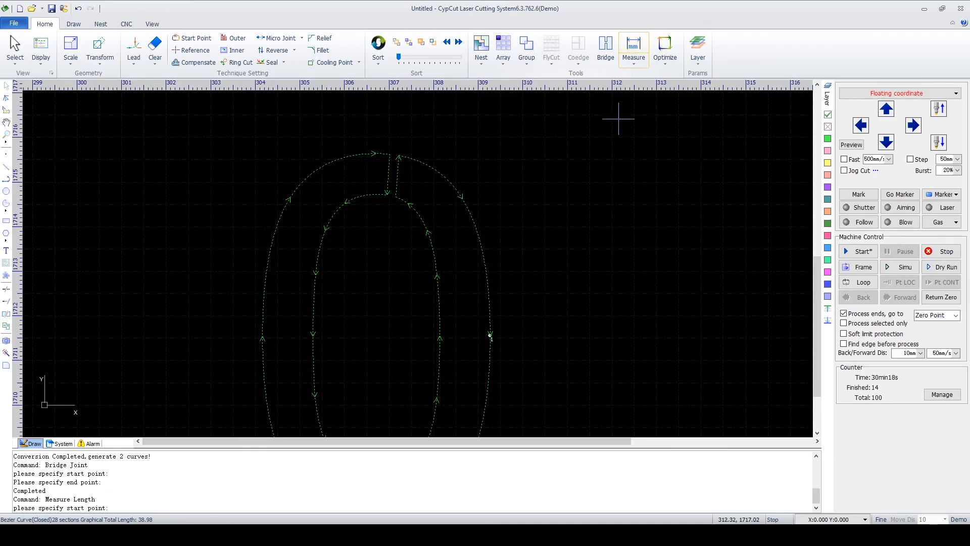
{"action": "scroll", "coordinate": [486, 285], "scroll_direction": "up", "scroll_amount": 3}
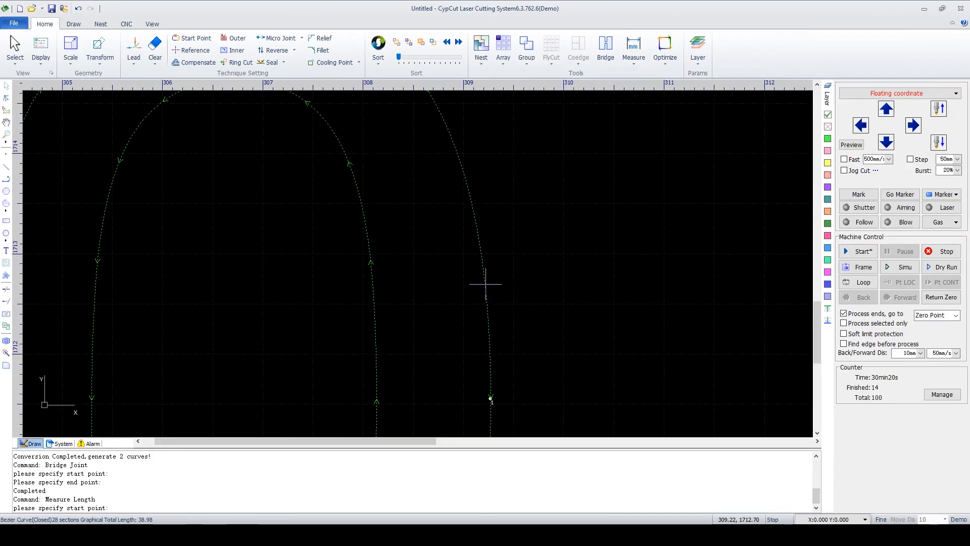
{"action": "left_click", "coordinate": [484, 284]}
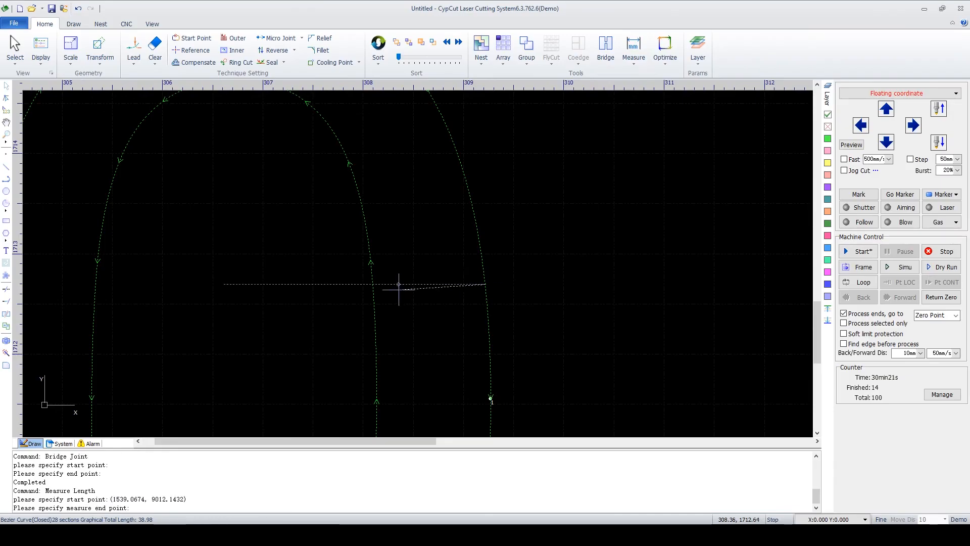
{"action": "left_click", "coordinate": [372, 284]}
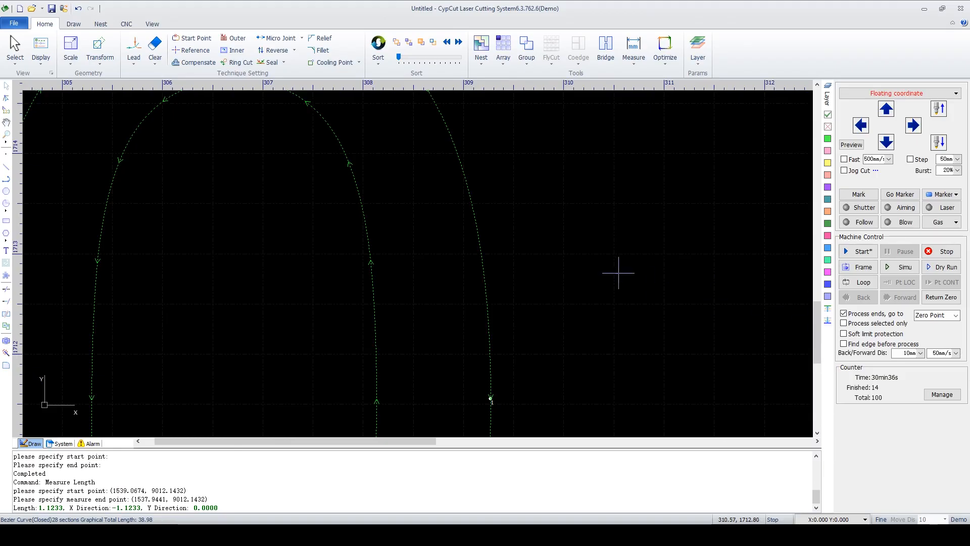
{"action": "scroll", "coordinate": [601, 256], "scroll_direction": "down", "scroll_amount": 3}
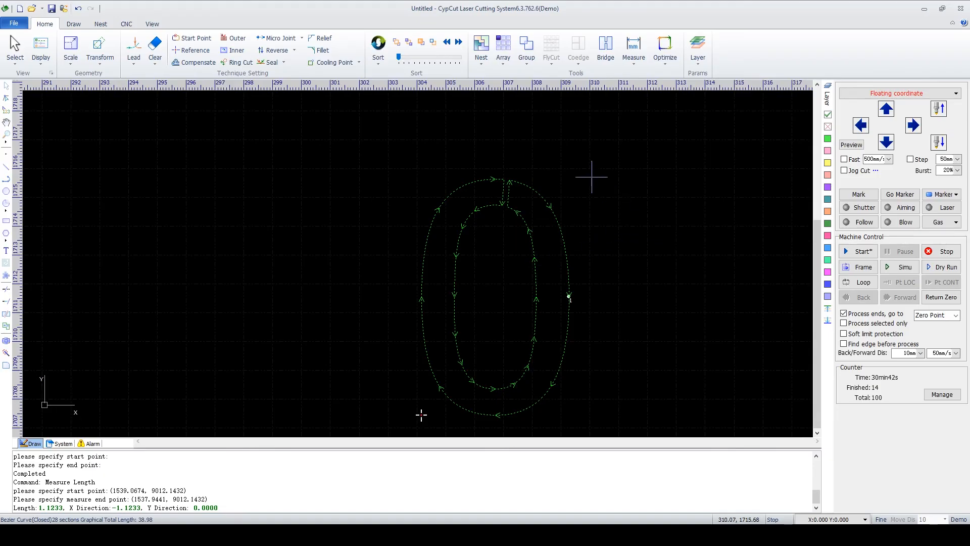
{"action": "scroll", "coordinate": [591, 177], "scroll_direction": "down", "scroll_amount": 2}
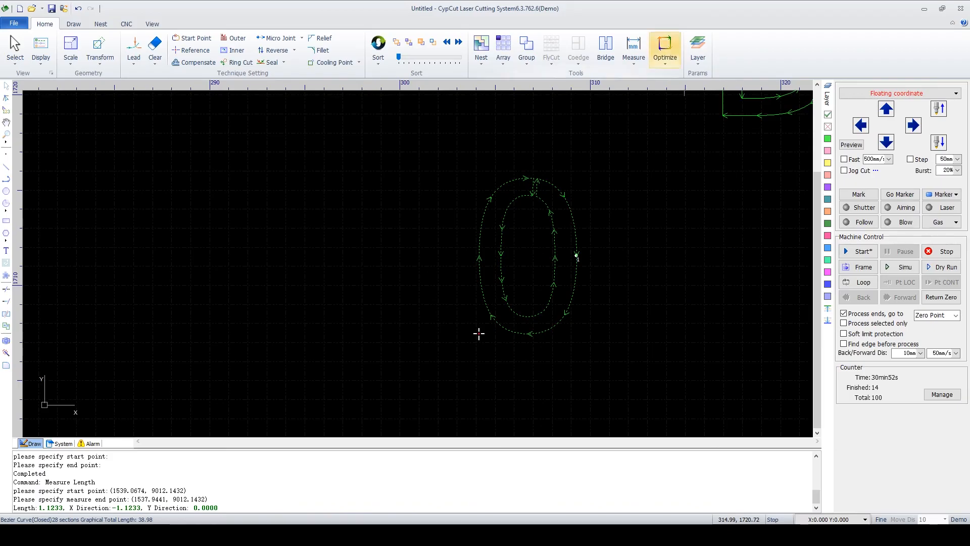
{"action": "left_click", "coordinate": [665, 51]}
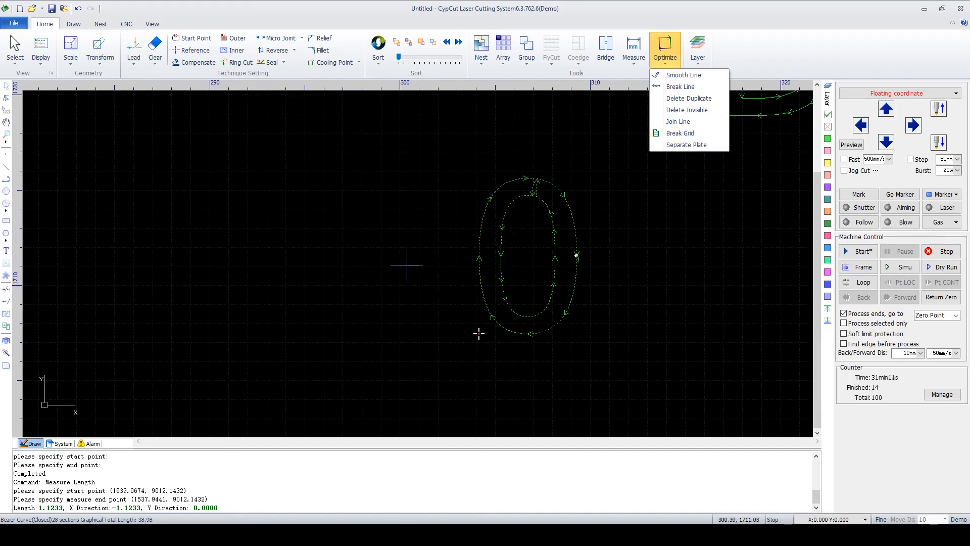
{"action": "scroll", "coordinate": [521, 255], "scroll_direction": "up", "scroll_amount": 2}
{"action": "left_click", "coordinate": [684, 251]}
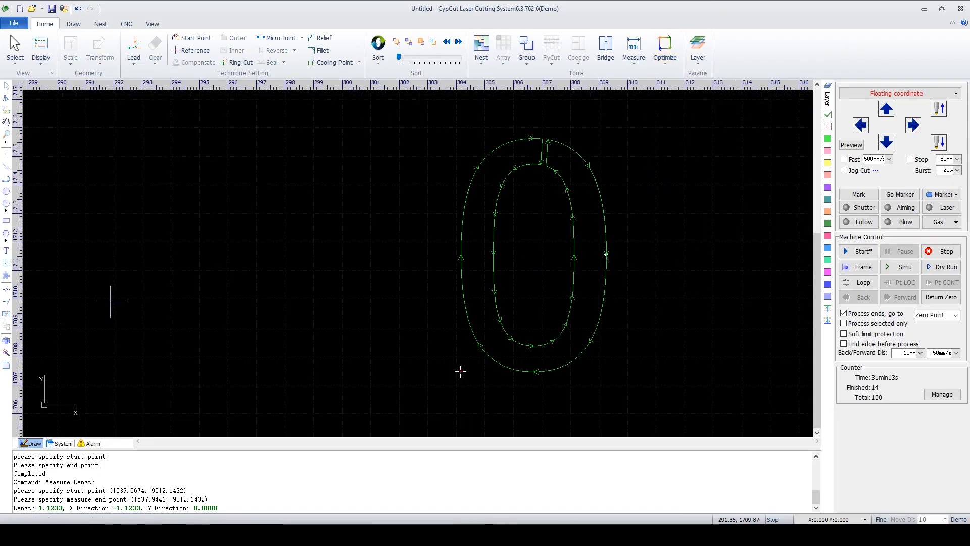
Draw a circle with a radius of about 1.48 mm in the empty area to the left of the "0"
{"action": "scroll", "coordinate": [390, 335], "scroll_direction": "down", "scroll_amount": 2}
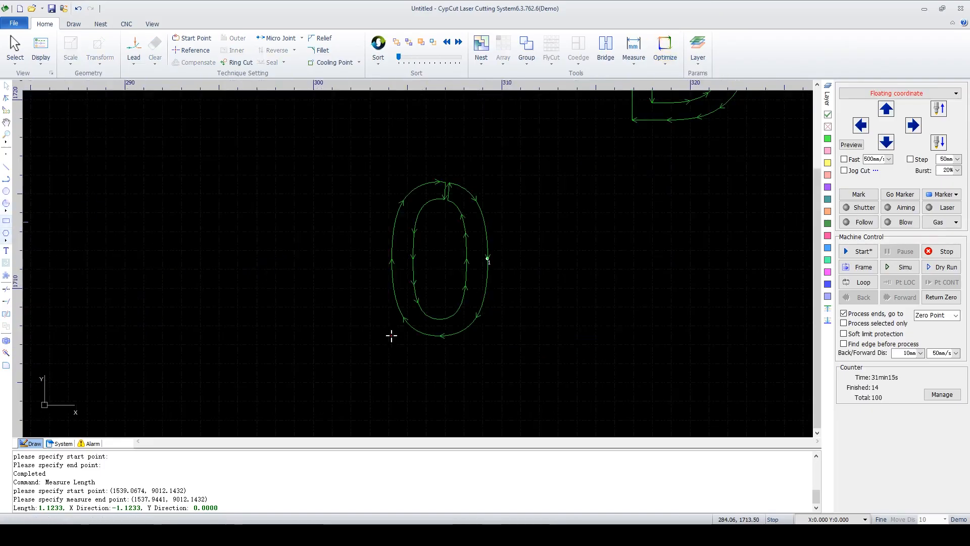
{"action": "left_click", "coordinate": [6, 191]}
{"action": "scroll", "coordinate": [755, 222], "scroll_direction": "down", "scroll_amount": 2}
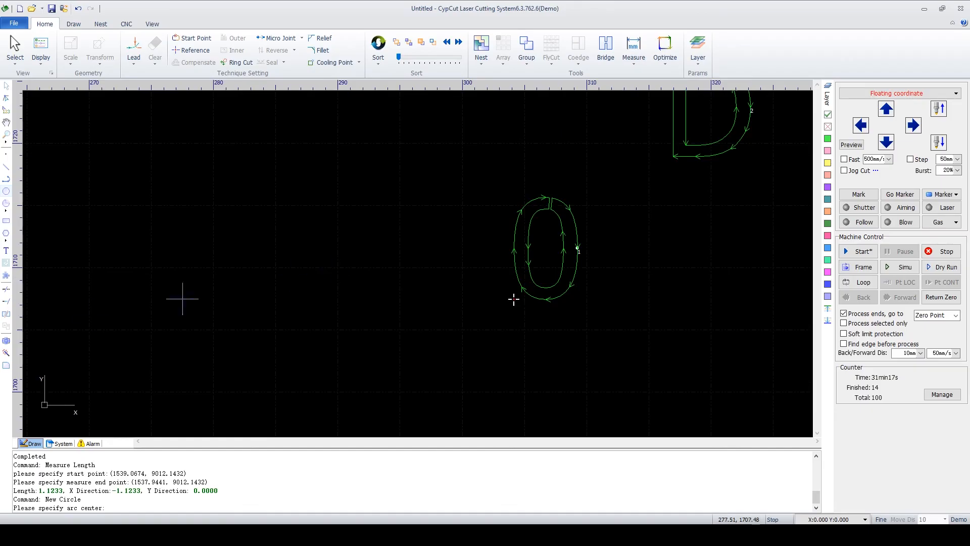
{"action": "scroll", "coordinate": [101, 312], "scroll_direction": "up", "scroll_amount": 8}
{"action": "left_click", "coordinate": [299, 214]}
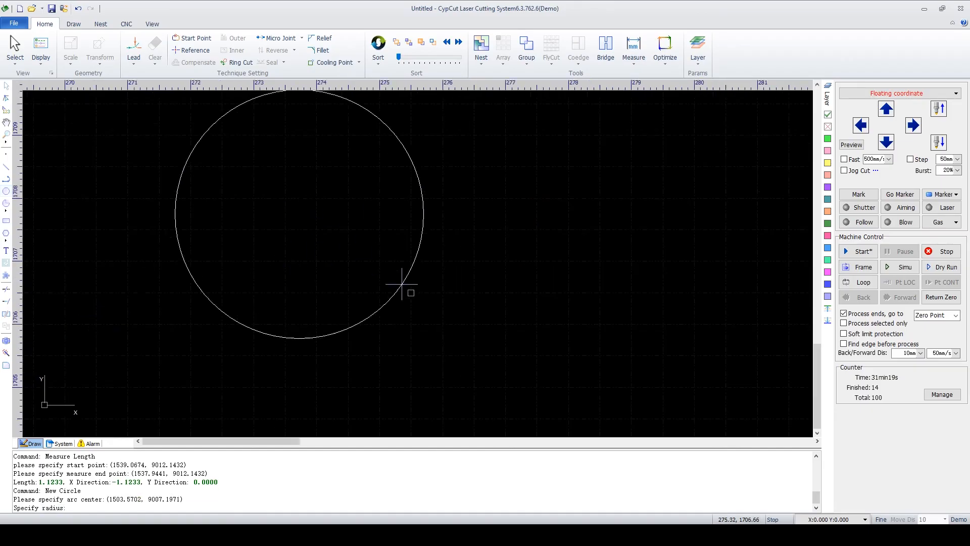
{"action": "left_click", "coordinate": [390, 238]}
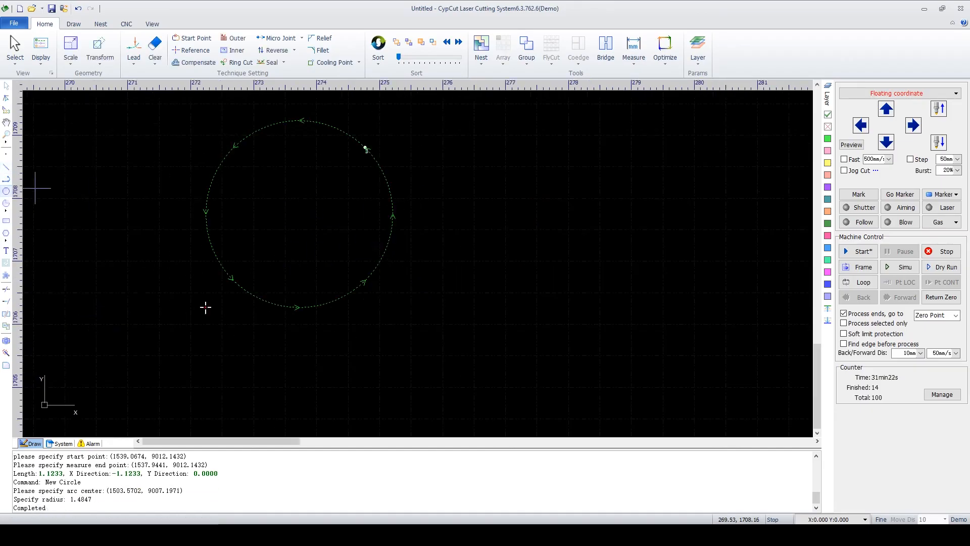
Draw a concentric circle with a radius of about 0.66 mm inside the first circle
{"action": "left_click", "coordinate": [6, 191]}
{"action": "left_click", "coordinate": [299, 213]}
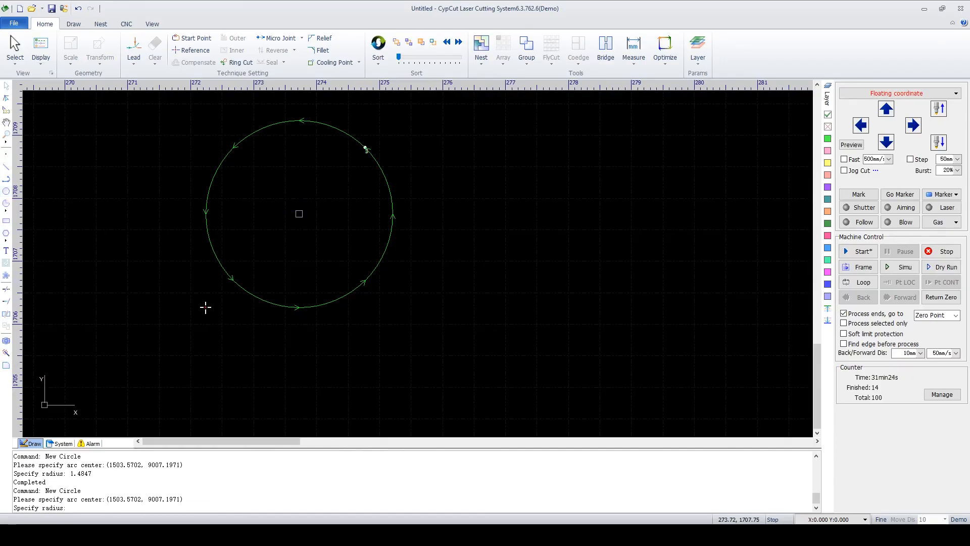
{"action": "left_click", "coordinate": [297, 172]}
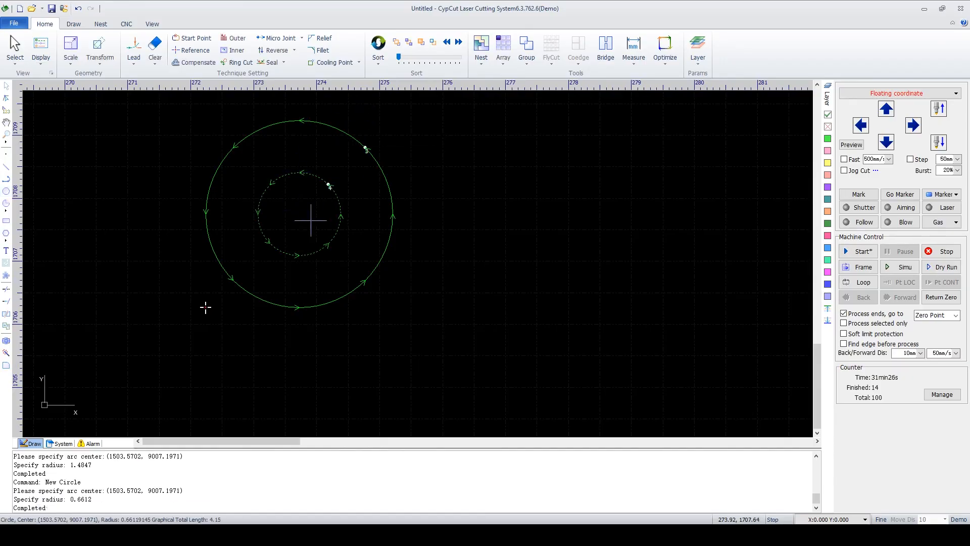
Apply Break Grid to both circles, using the Grid style, meridian and latitude counts of 1, and inner/outer identification first
{"action": "left_click_drag", "start_coordinate": [360, 119], "coordinate": [217, 299]}
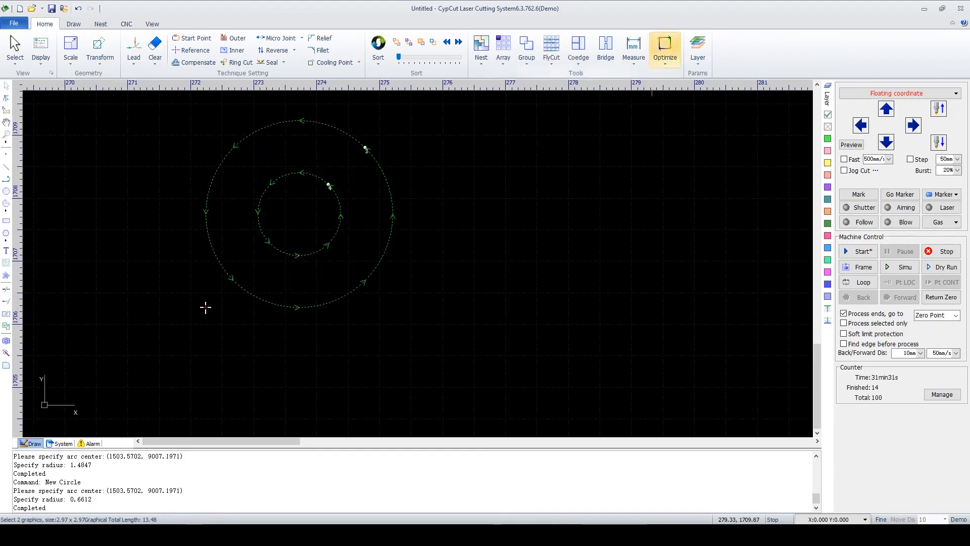
{"action": "left_click", "coordinate": [665, 51]}
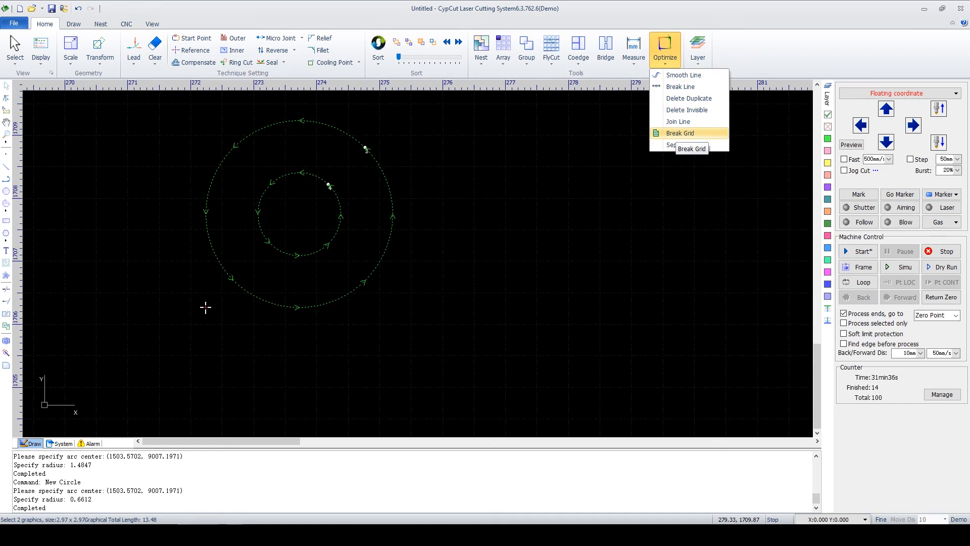
{"action": "left_click", "coordinate": [680, 133]}
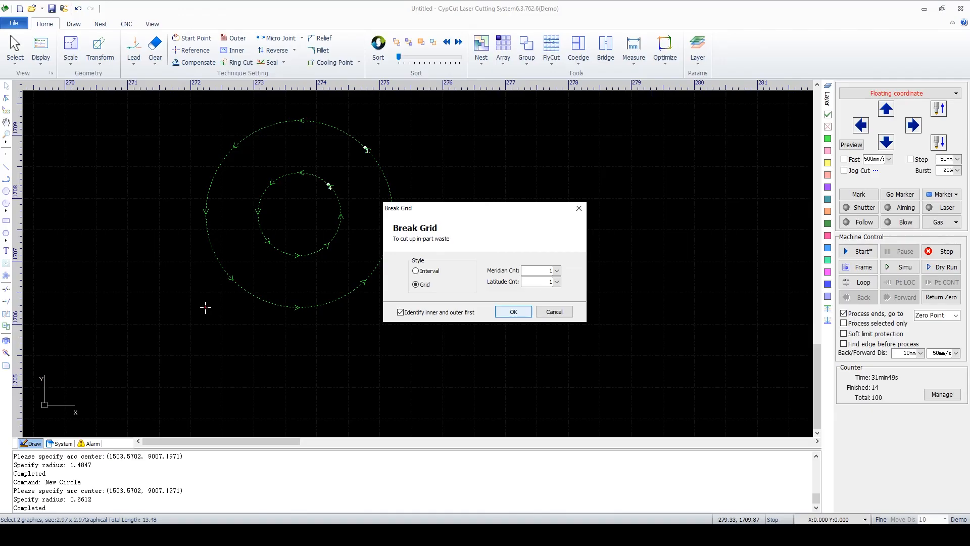
{"action": "left_click", "coordinate": [513, 311]}
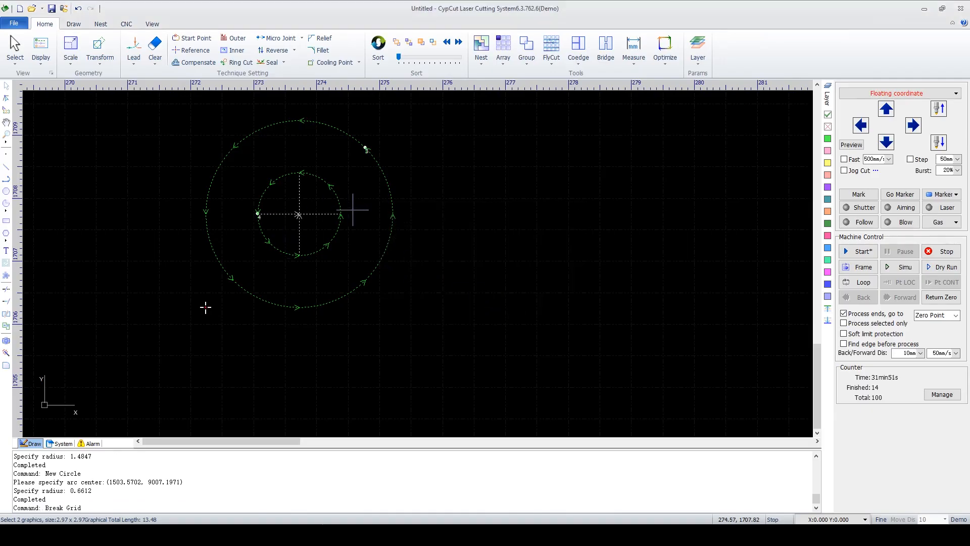